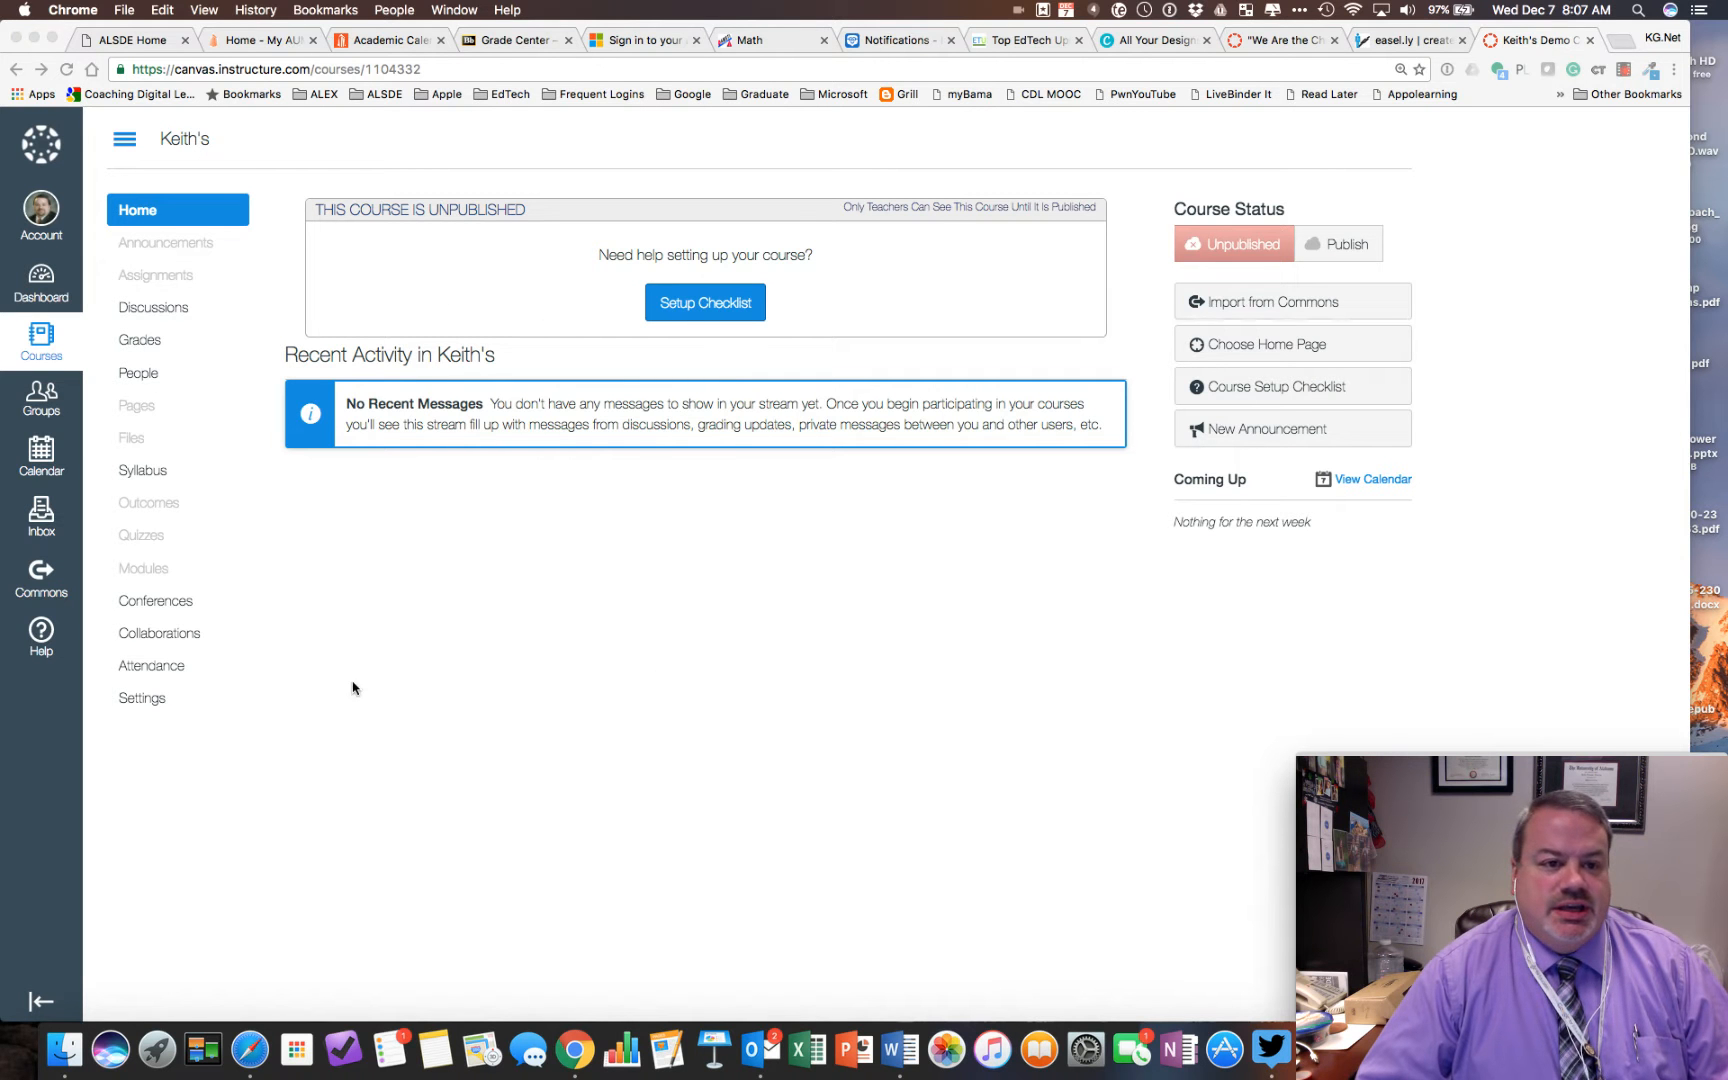
# Open the image chooser in the course settings and check the recommended pixel dimensions for the course image.
pyautogui.click(138, 700)
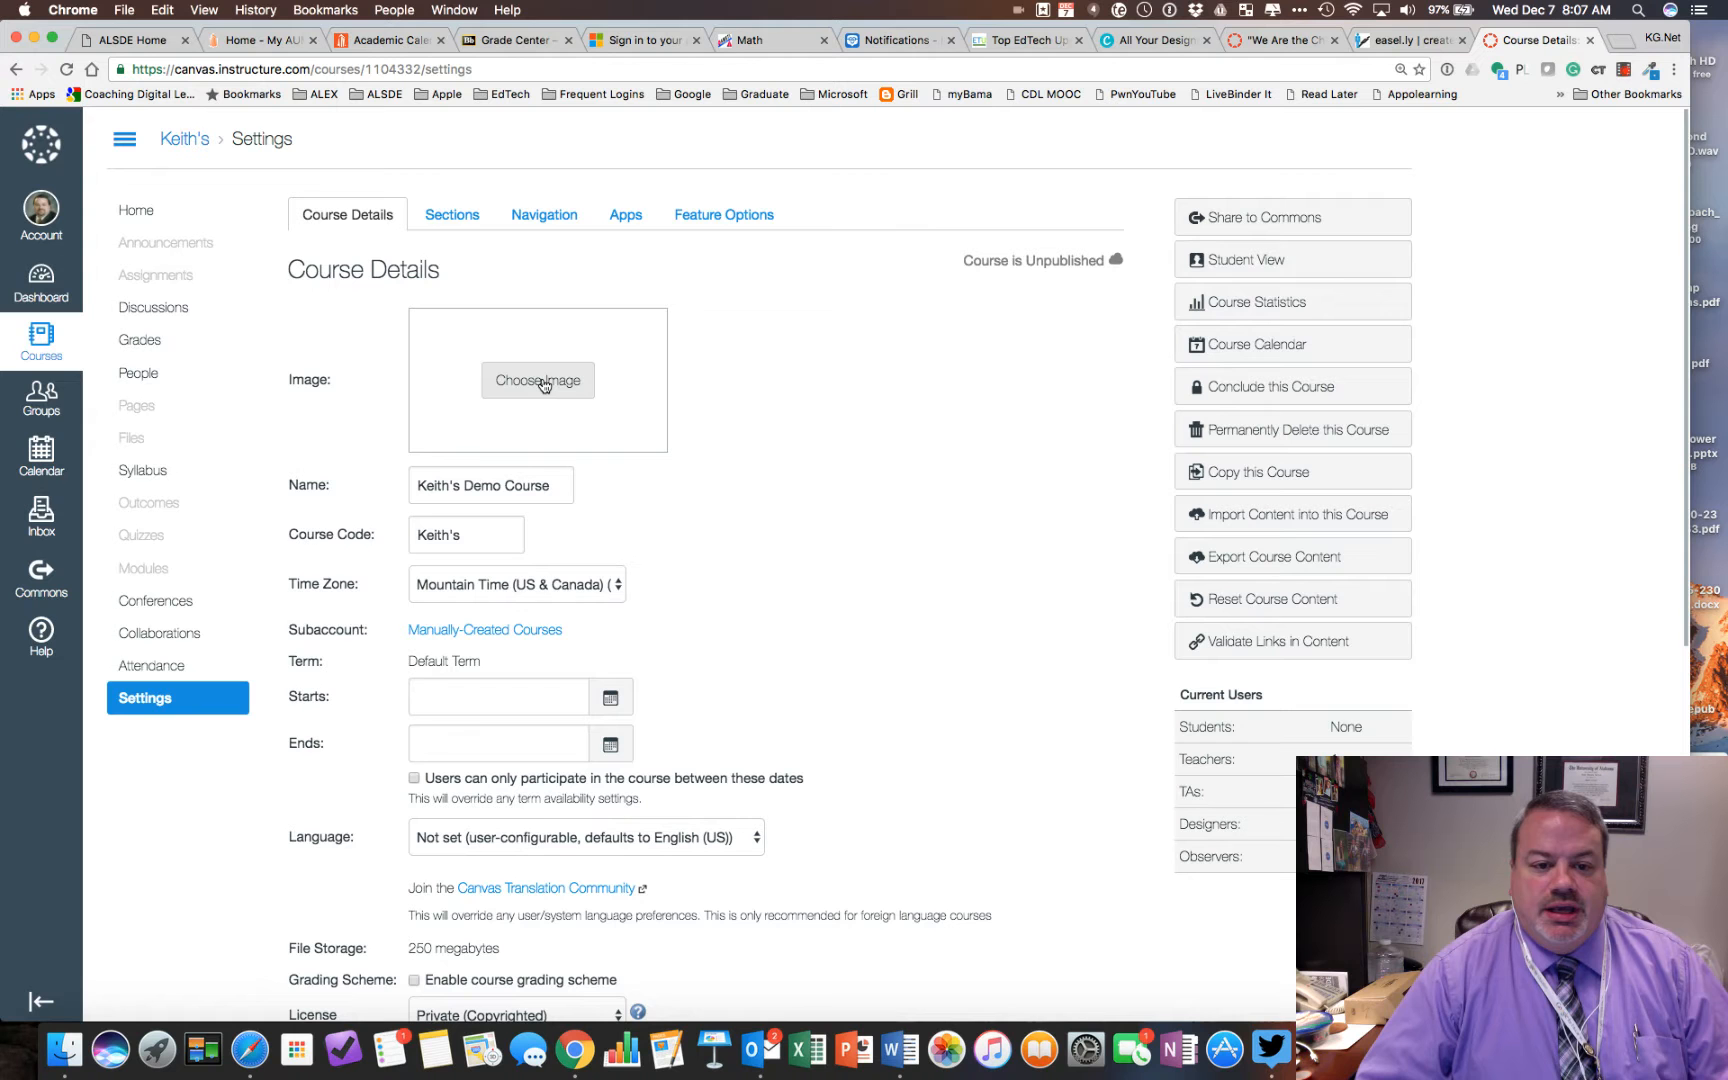
pyautogui.click(540, 381)
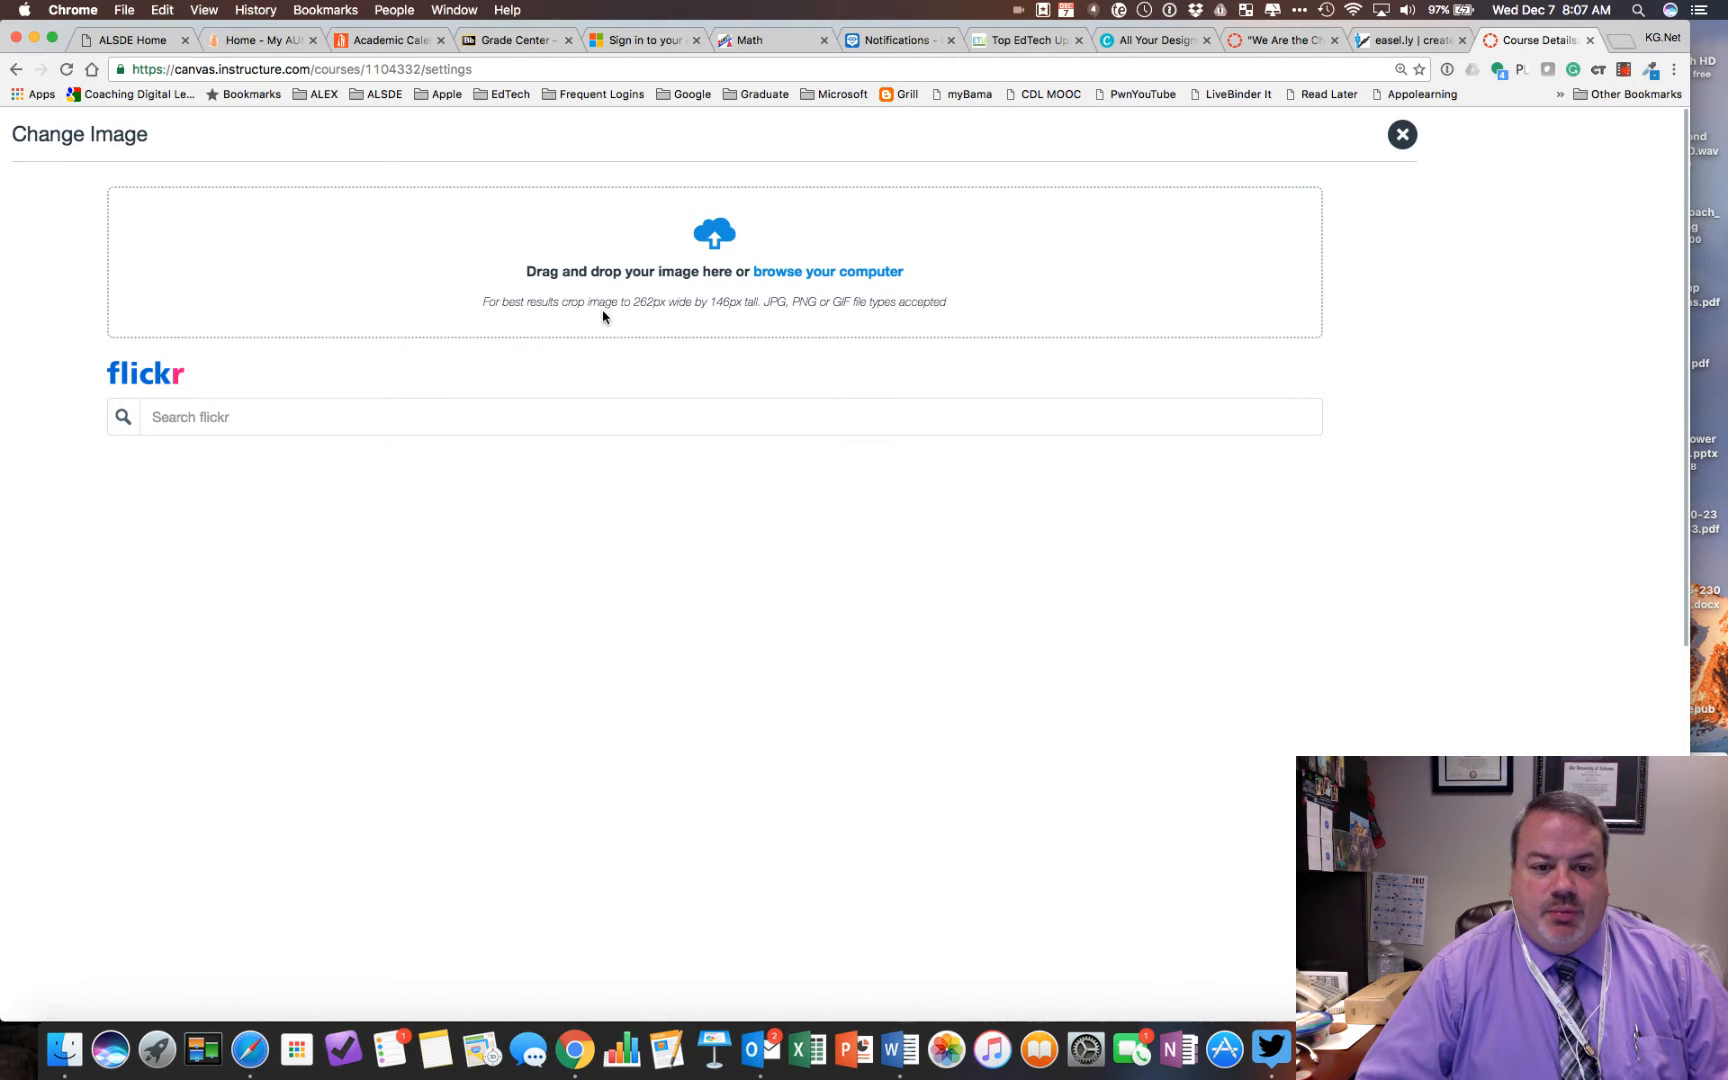
pyautogui.moveTo(635, 305); pyautogui.dragTo(757, 305)
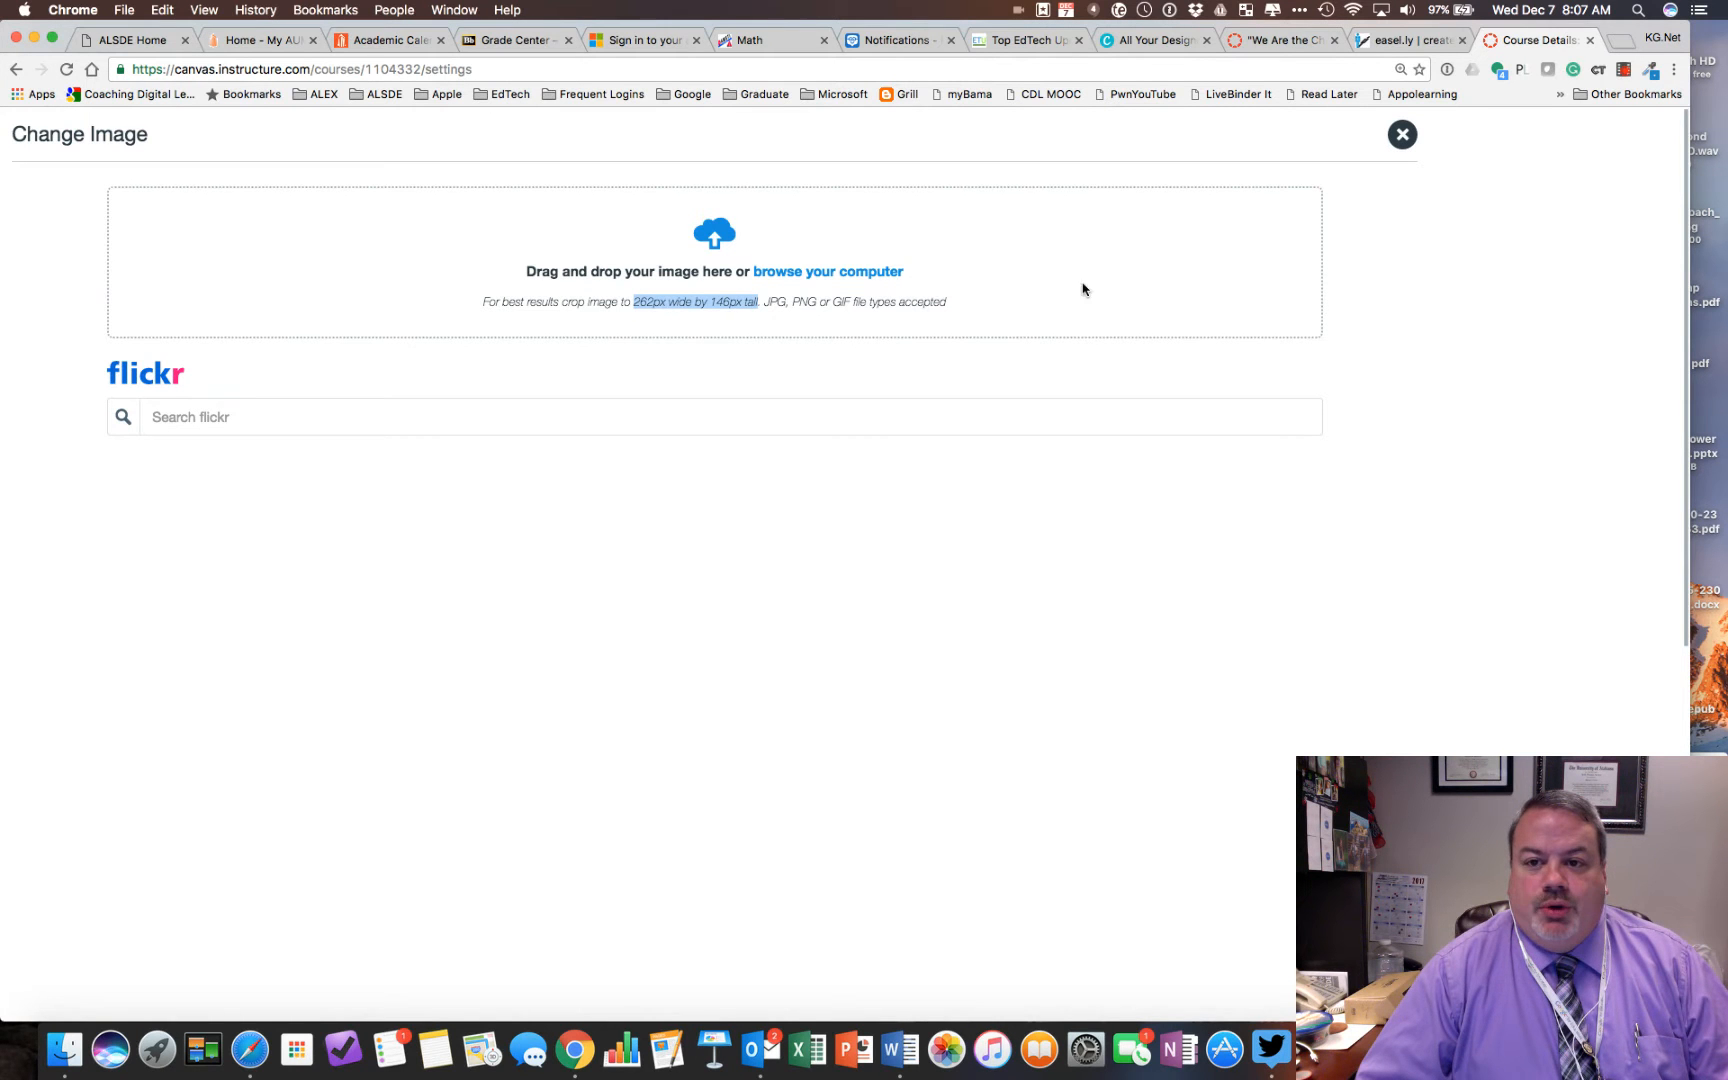
# Switch to Canva and examine its web address and the existing designs.
pyautogui.click(1152, 40)
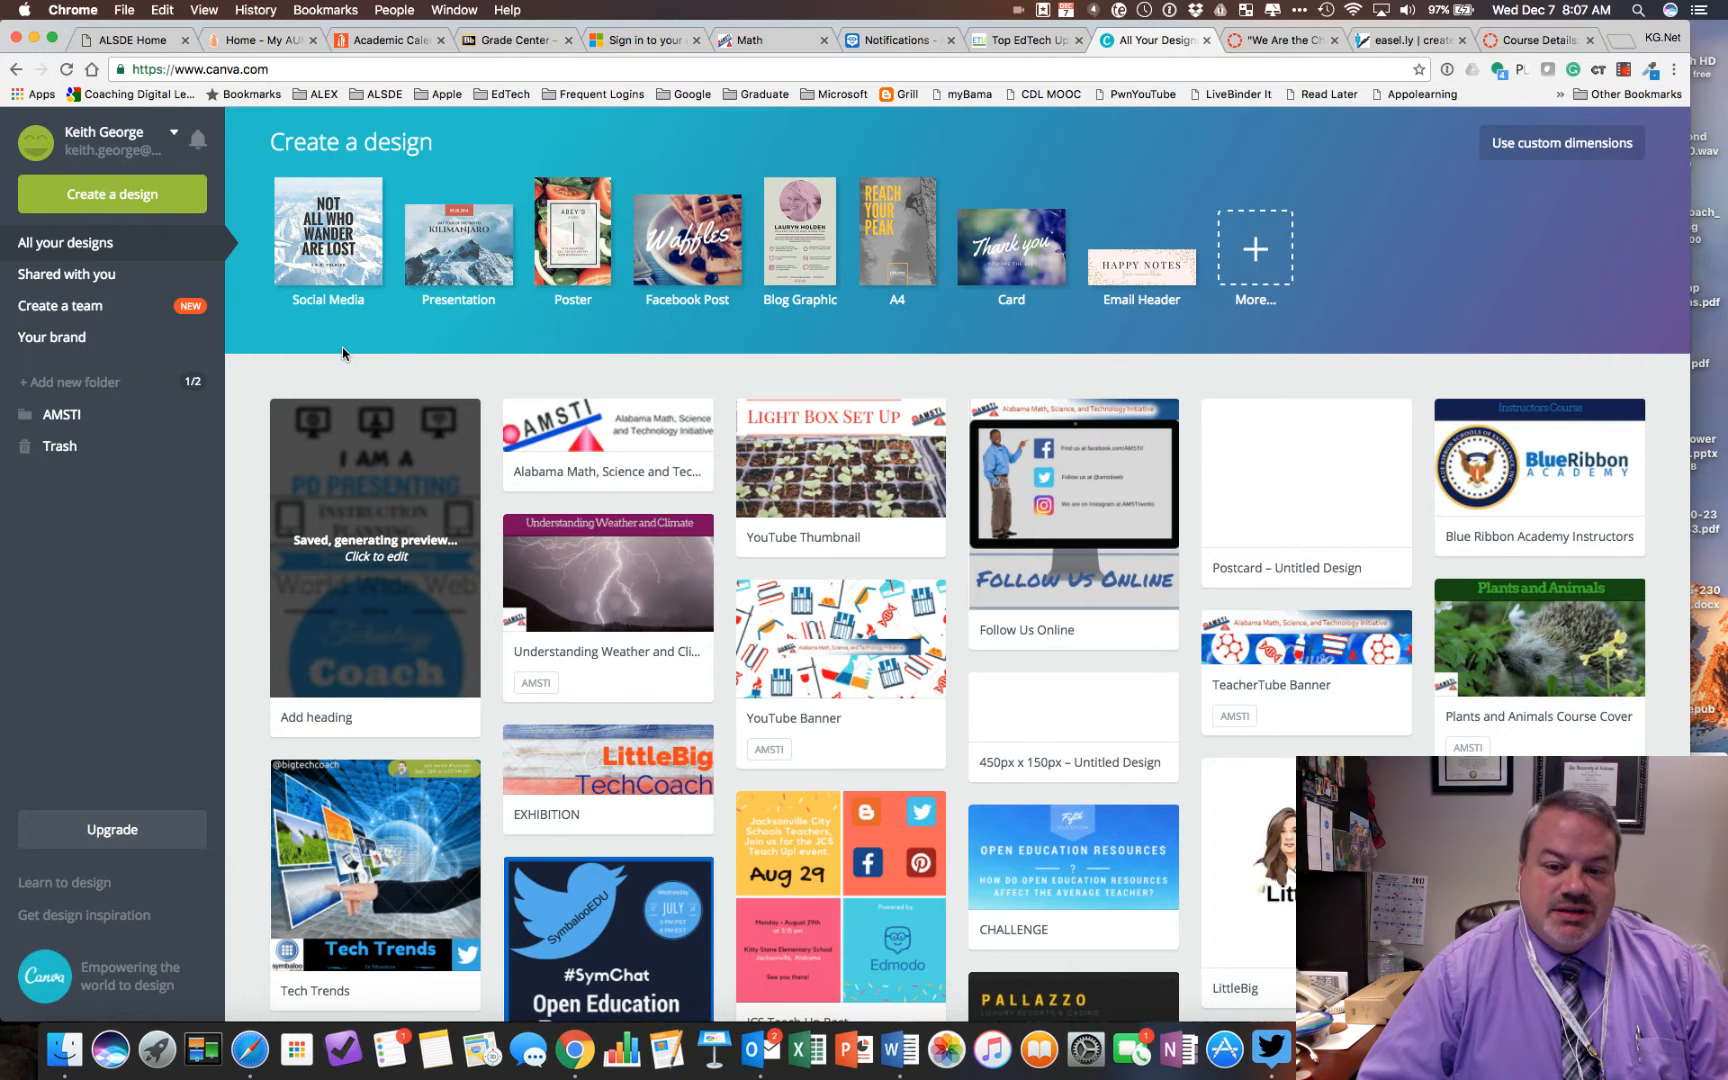
pyautogui.moveTo(210, 69); pyautogui.dragTo(233, 69)
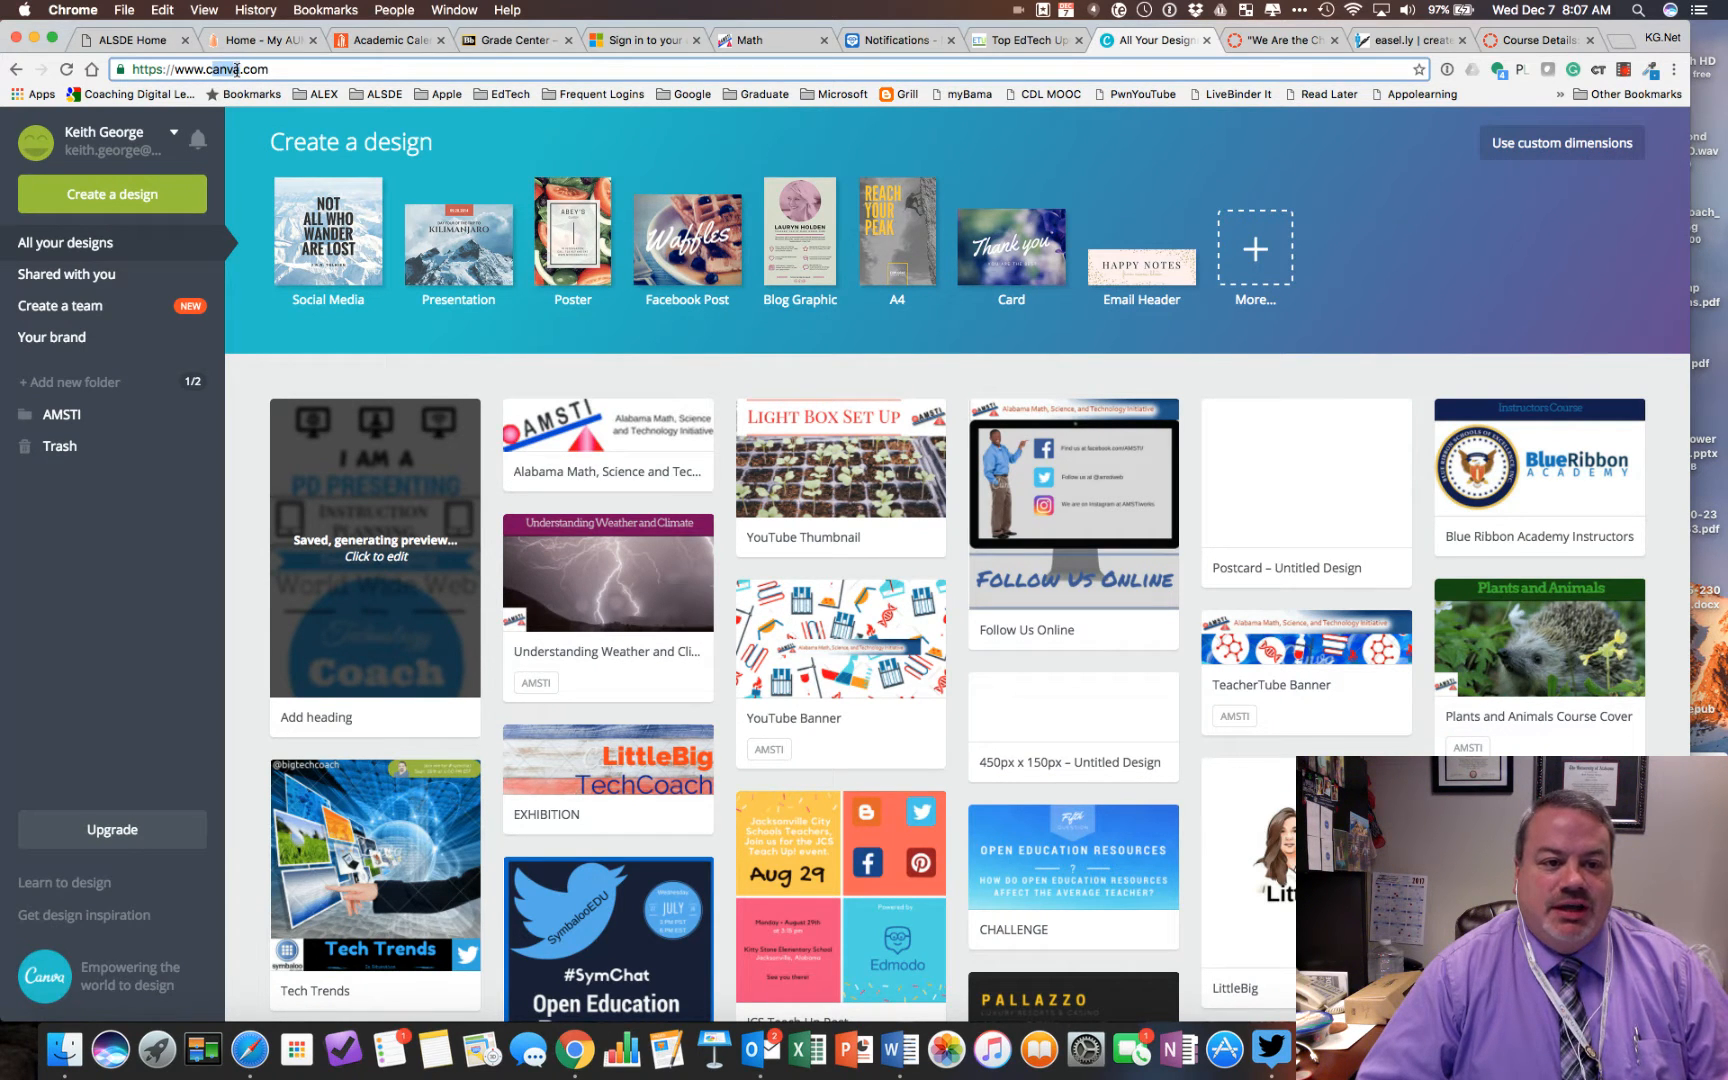
pyautogui.click(305, 70)
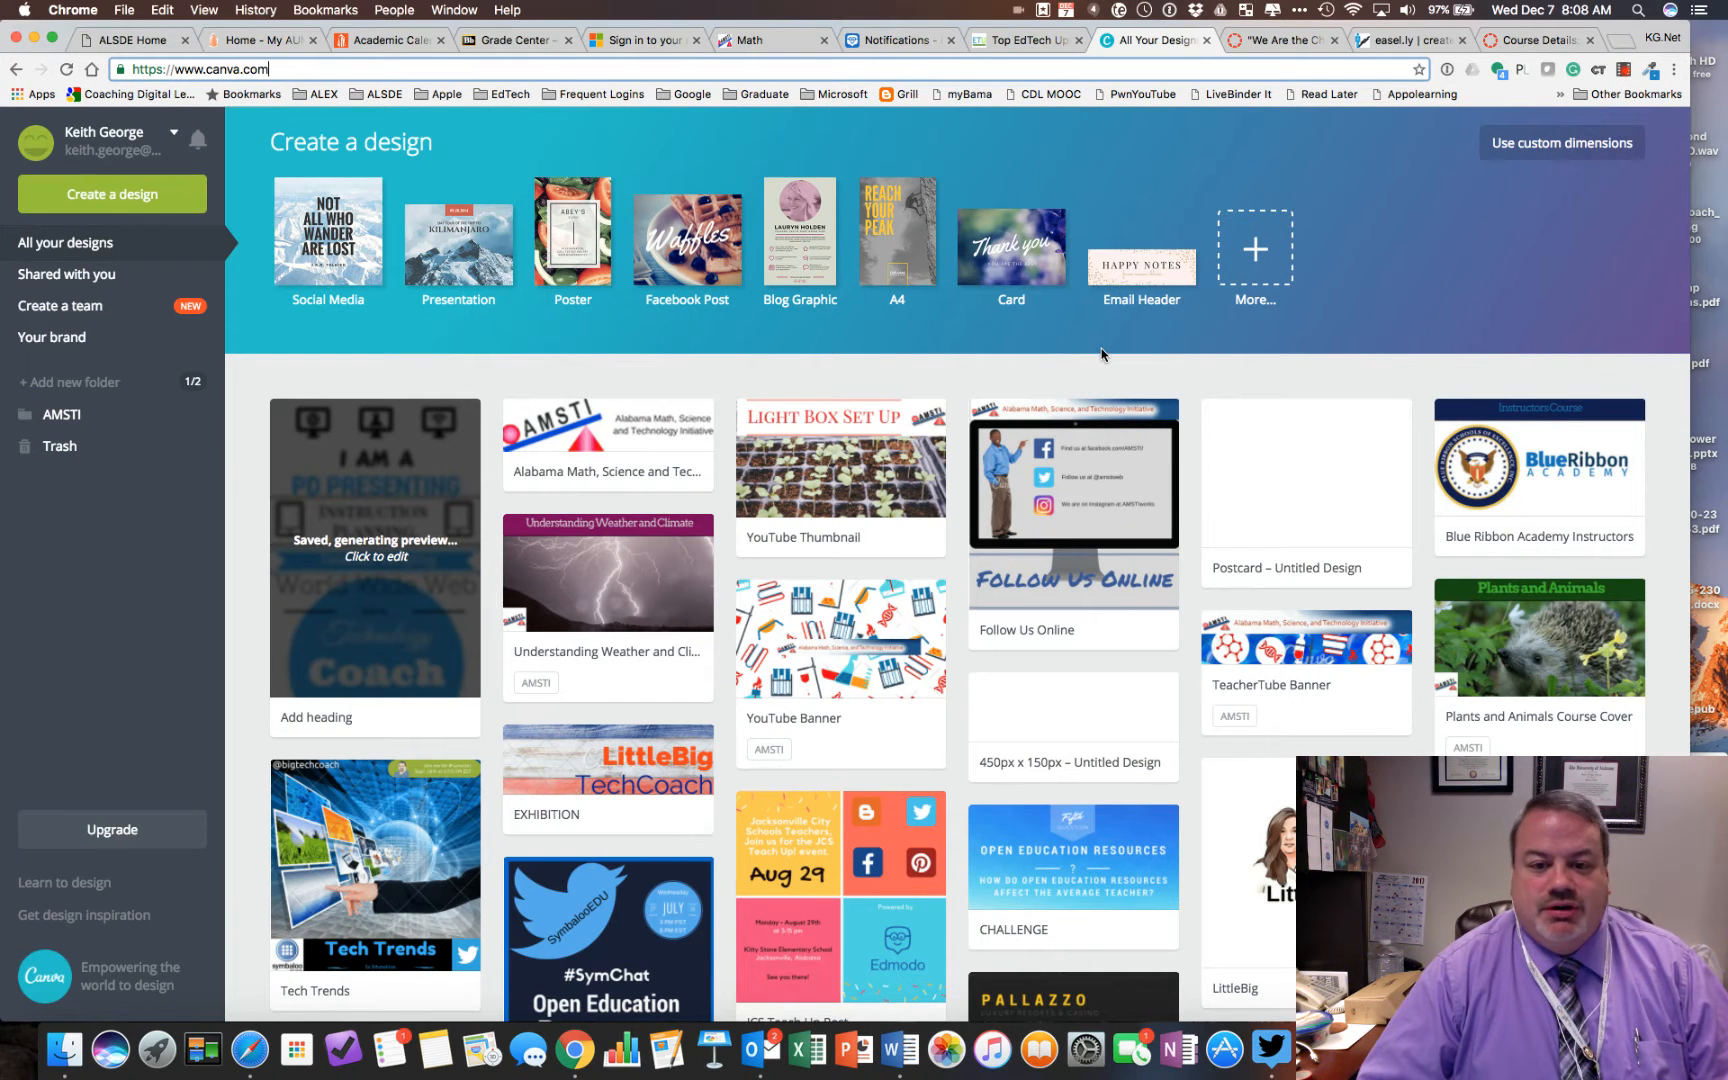
pyautogui.scroll(-5, 1055, 685)
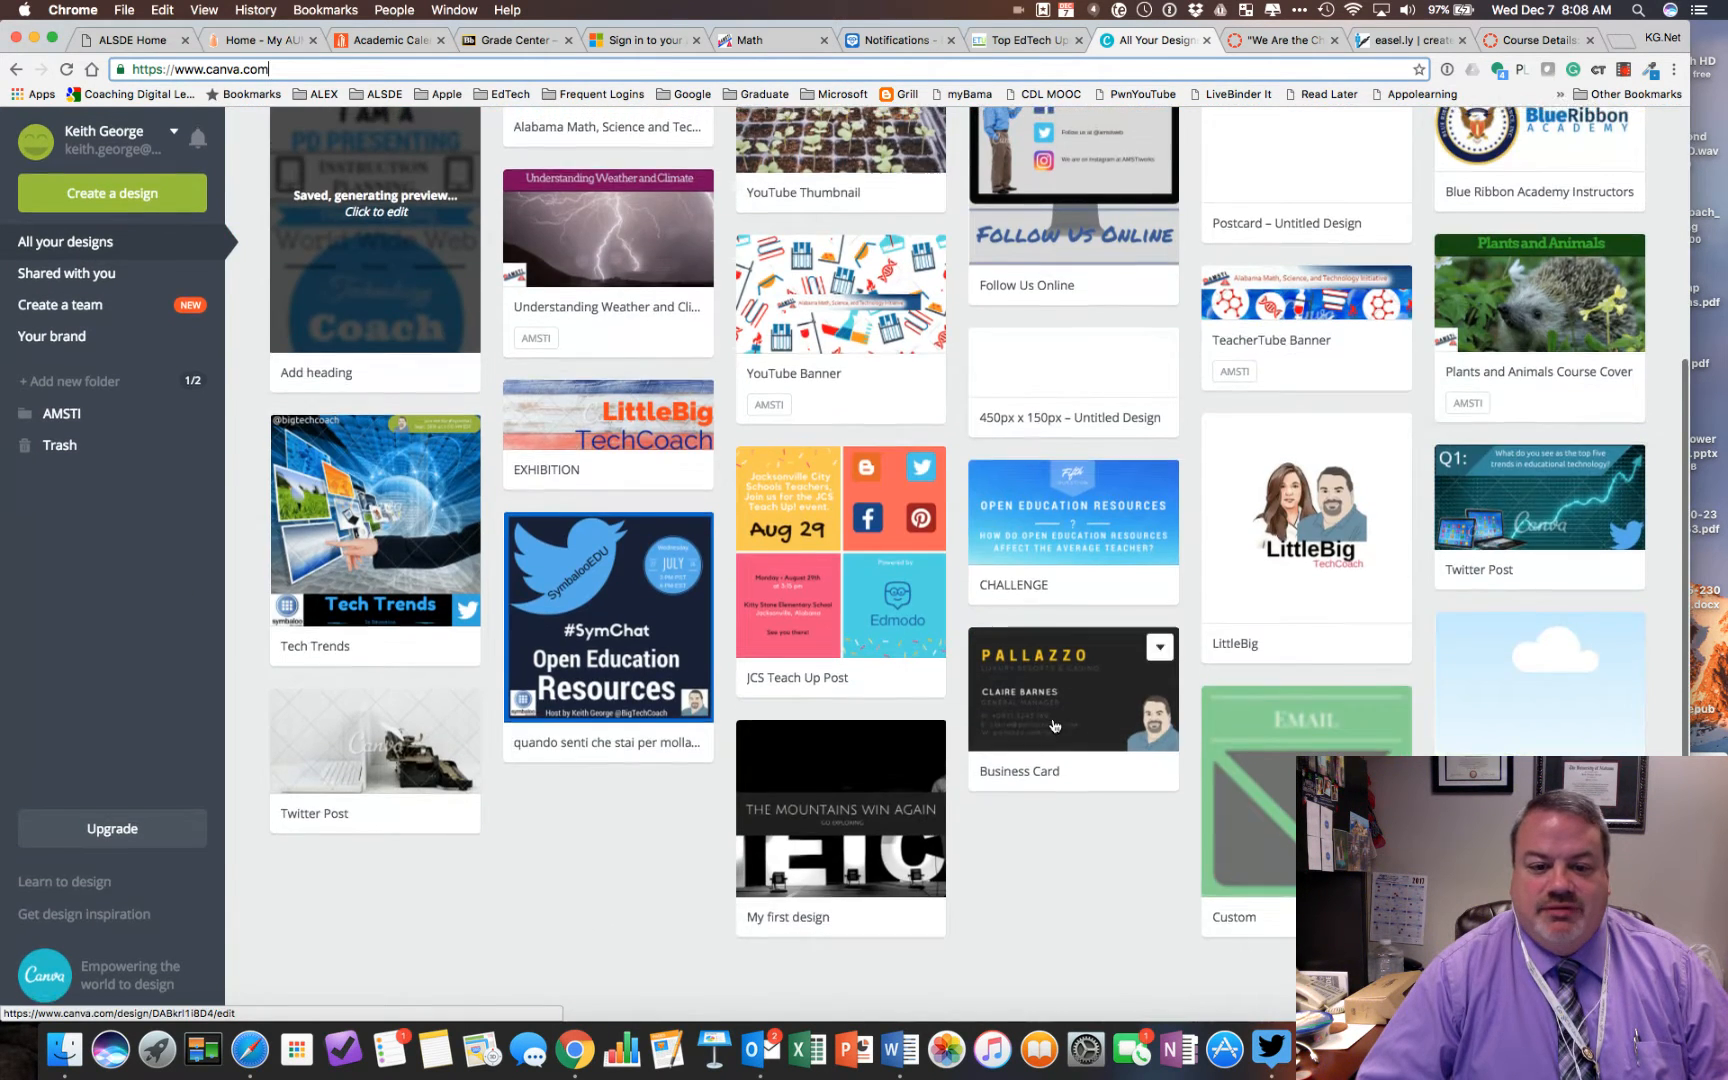
pyautogui.scroll(5, 1055, 660)
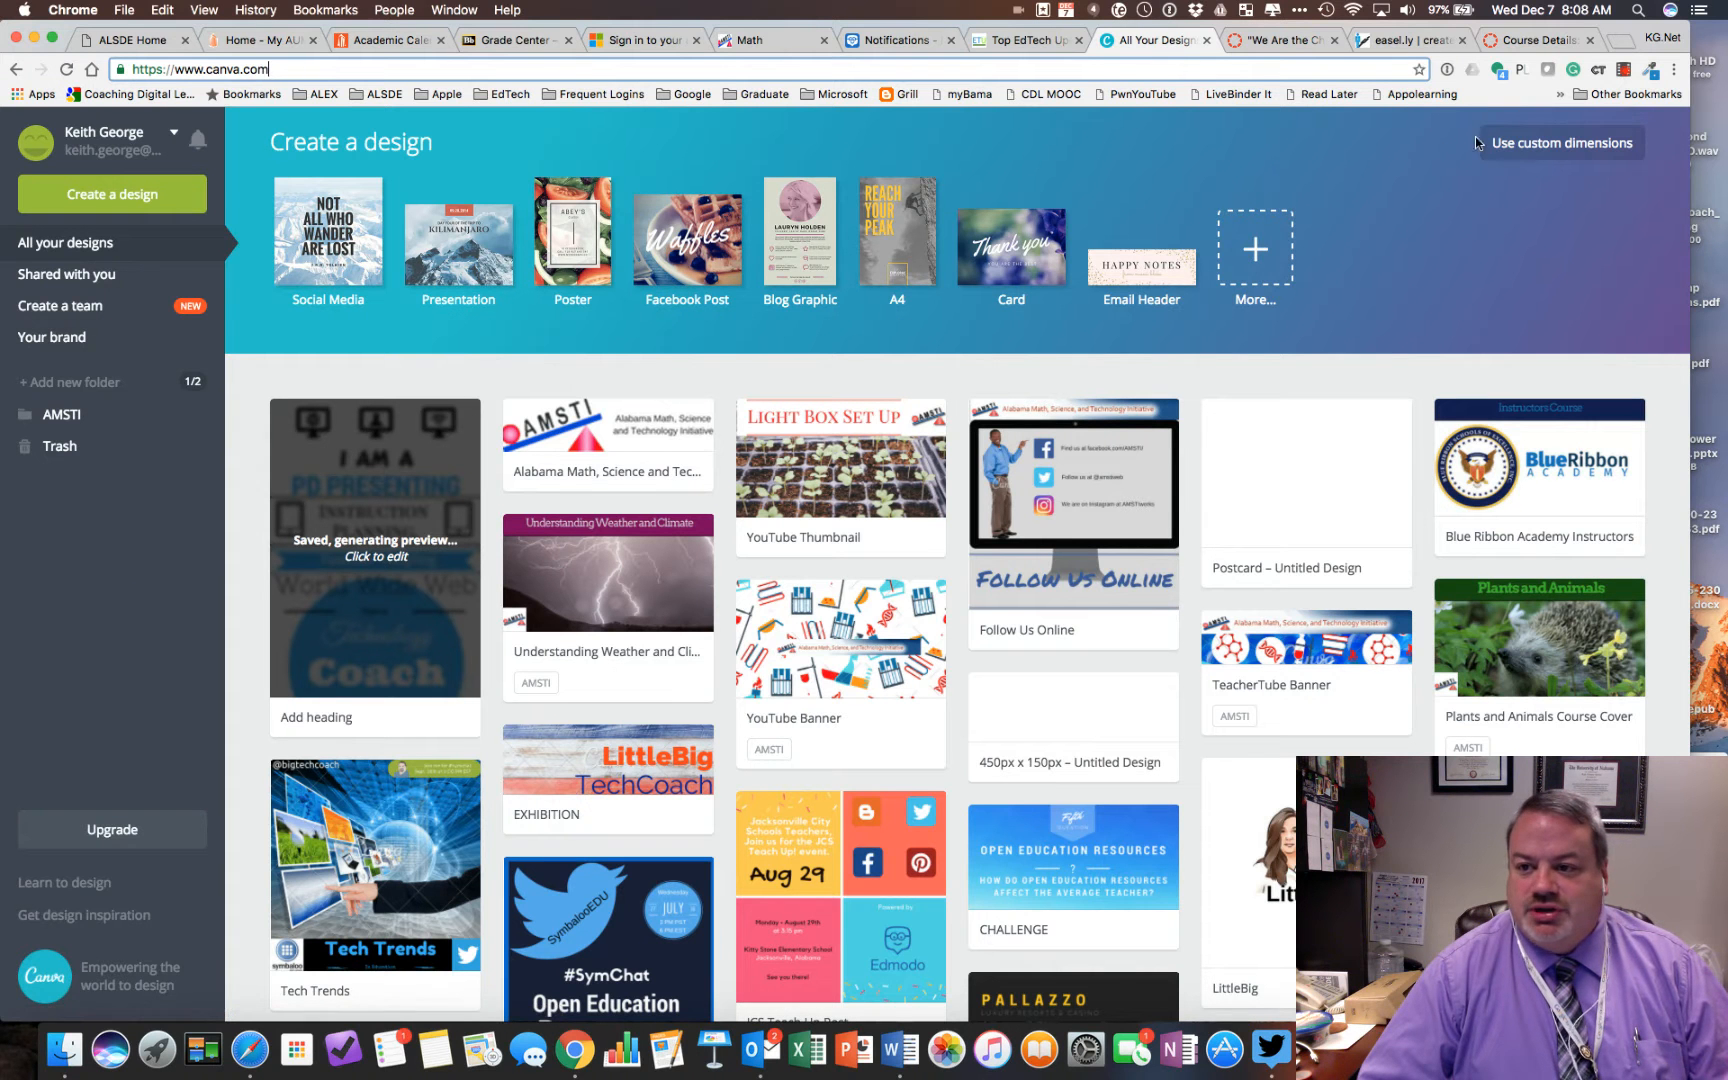
# Create a new design with custom dimensions of 262 px wide by 146 px high.
pyautogui.click(1566, 145)
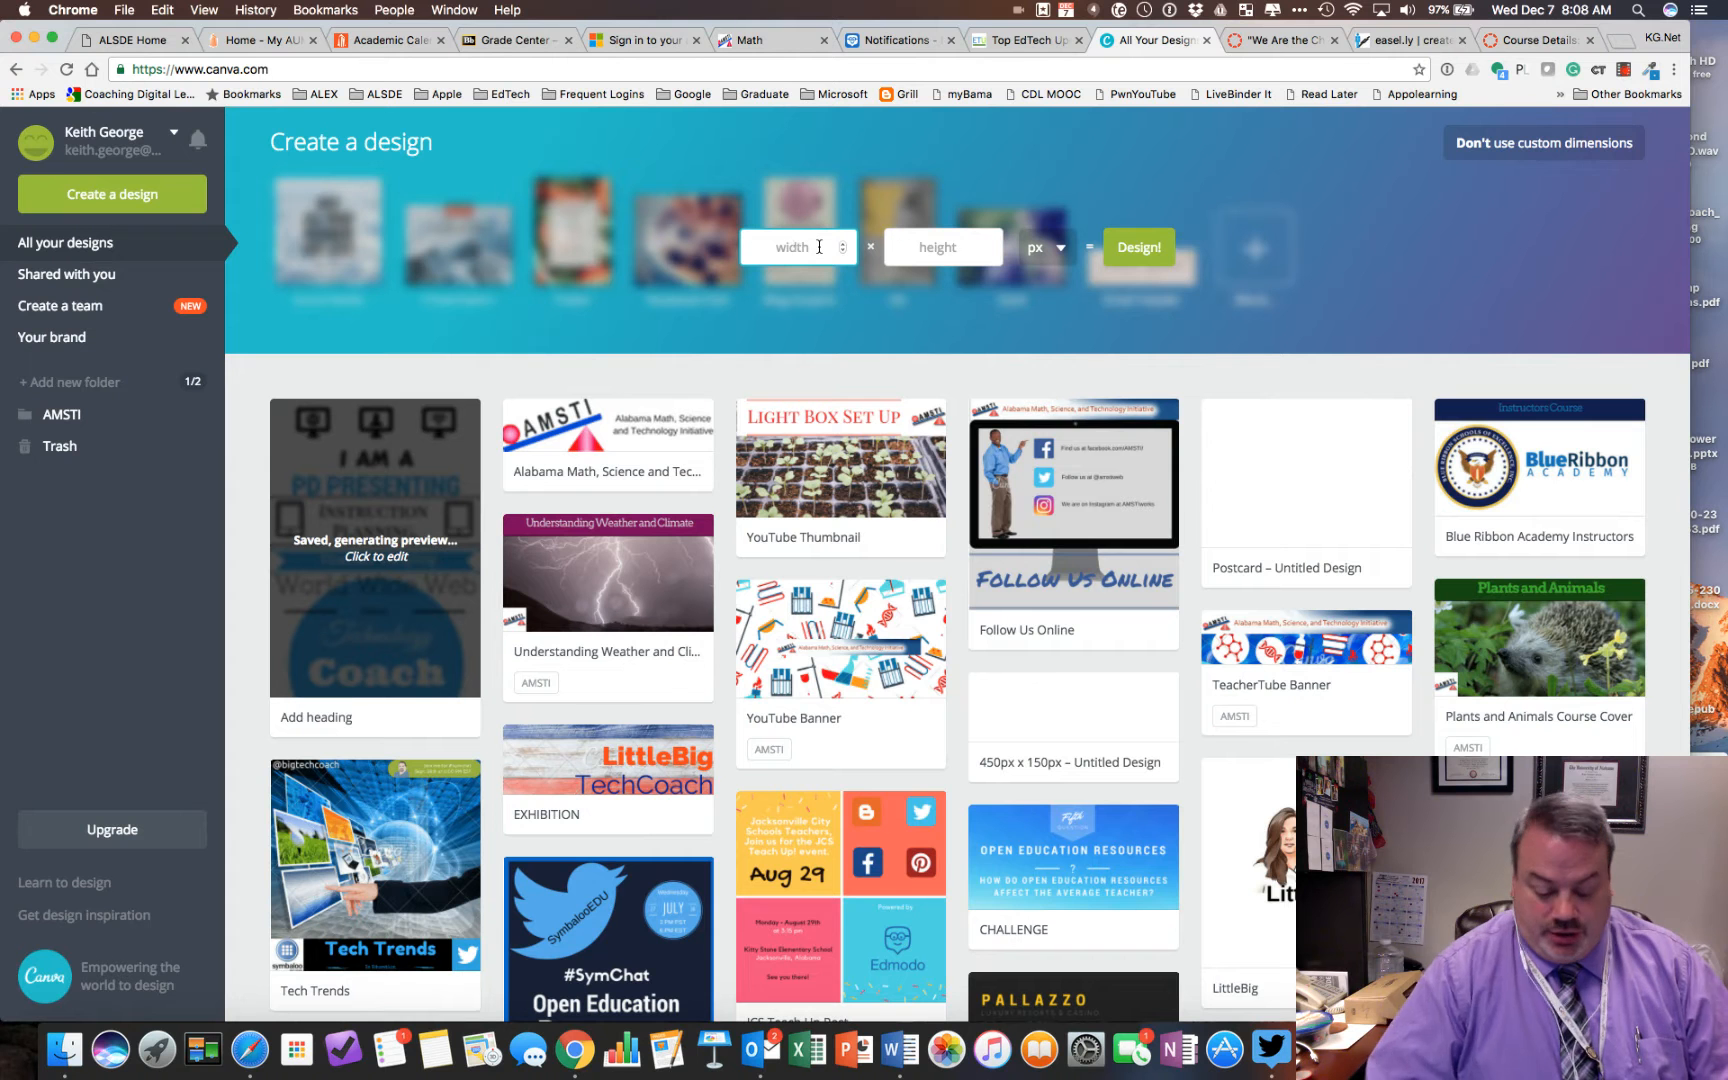
pyautogui.write('262')
pyautogui.click(935, 249)
pyautogui.write('146')
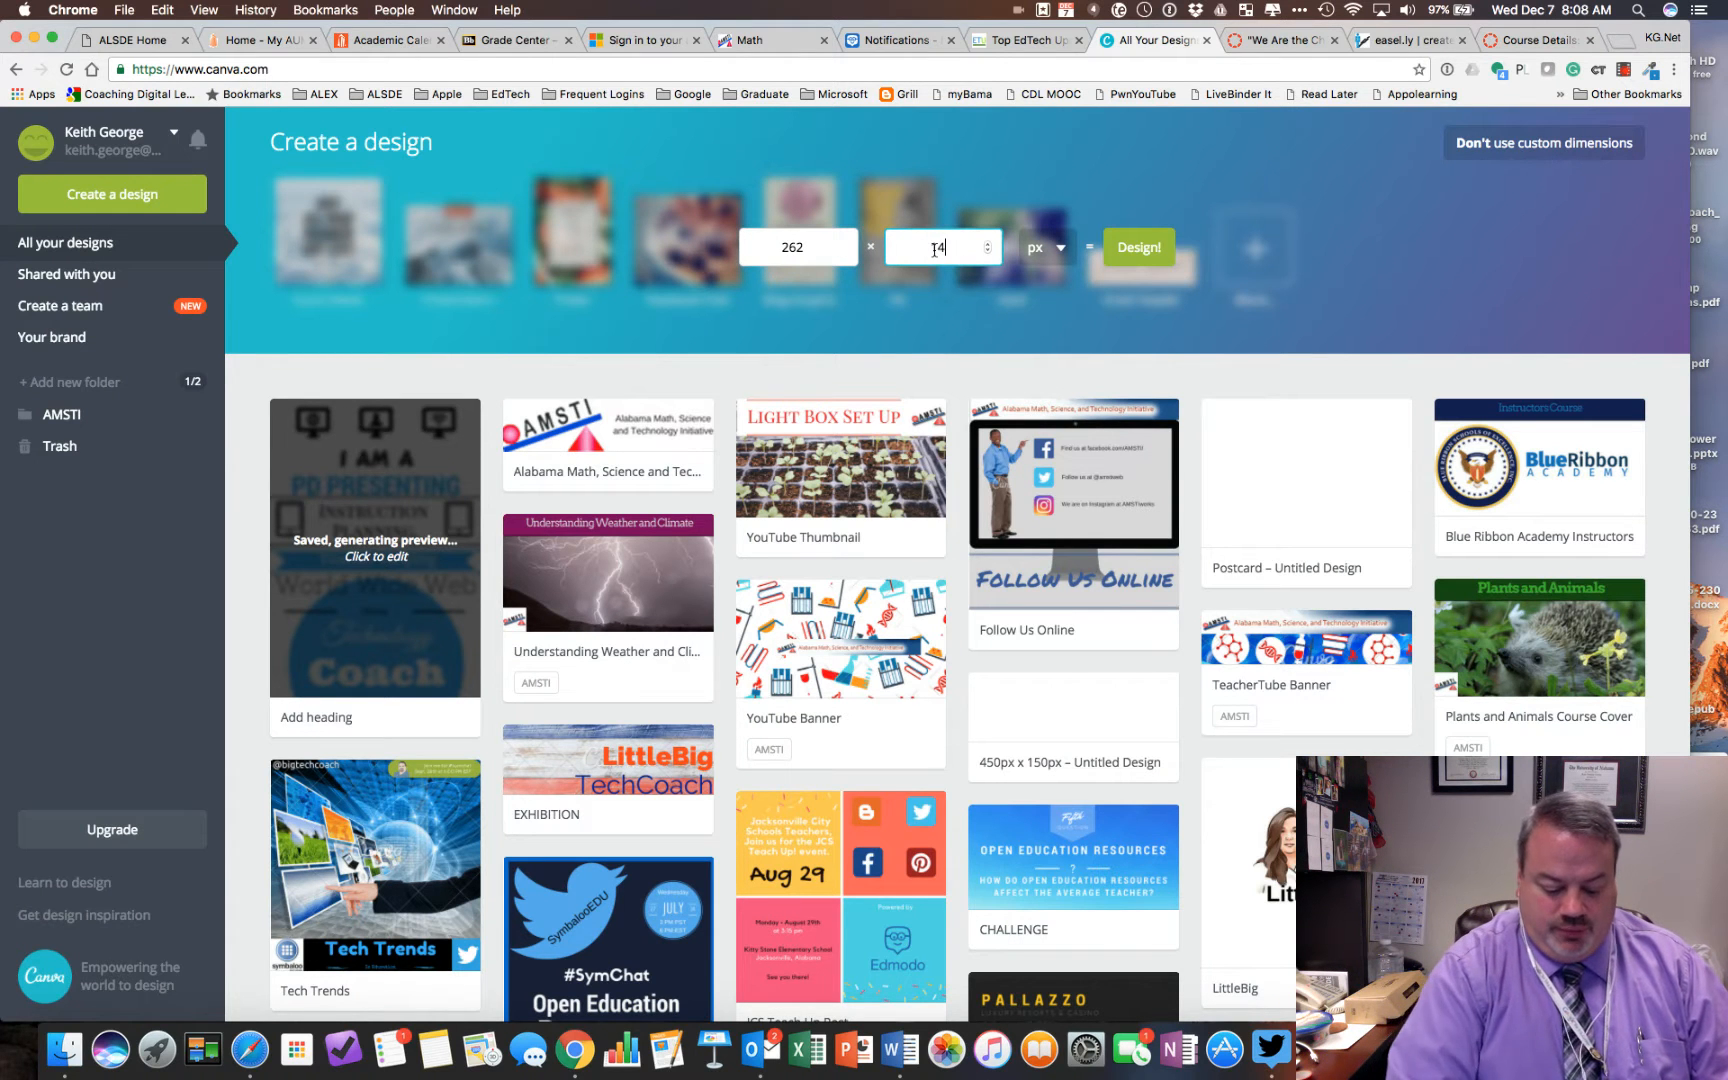
pyautogui.click(1153, 250)
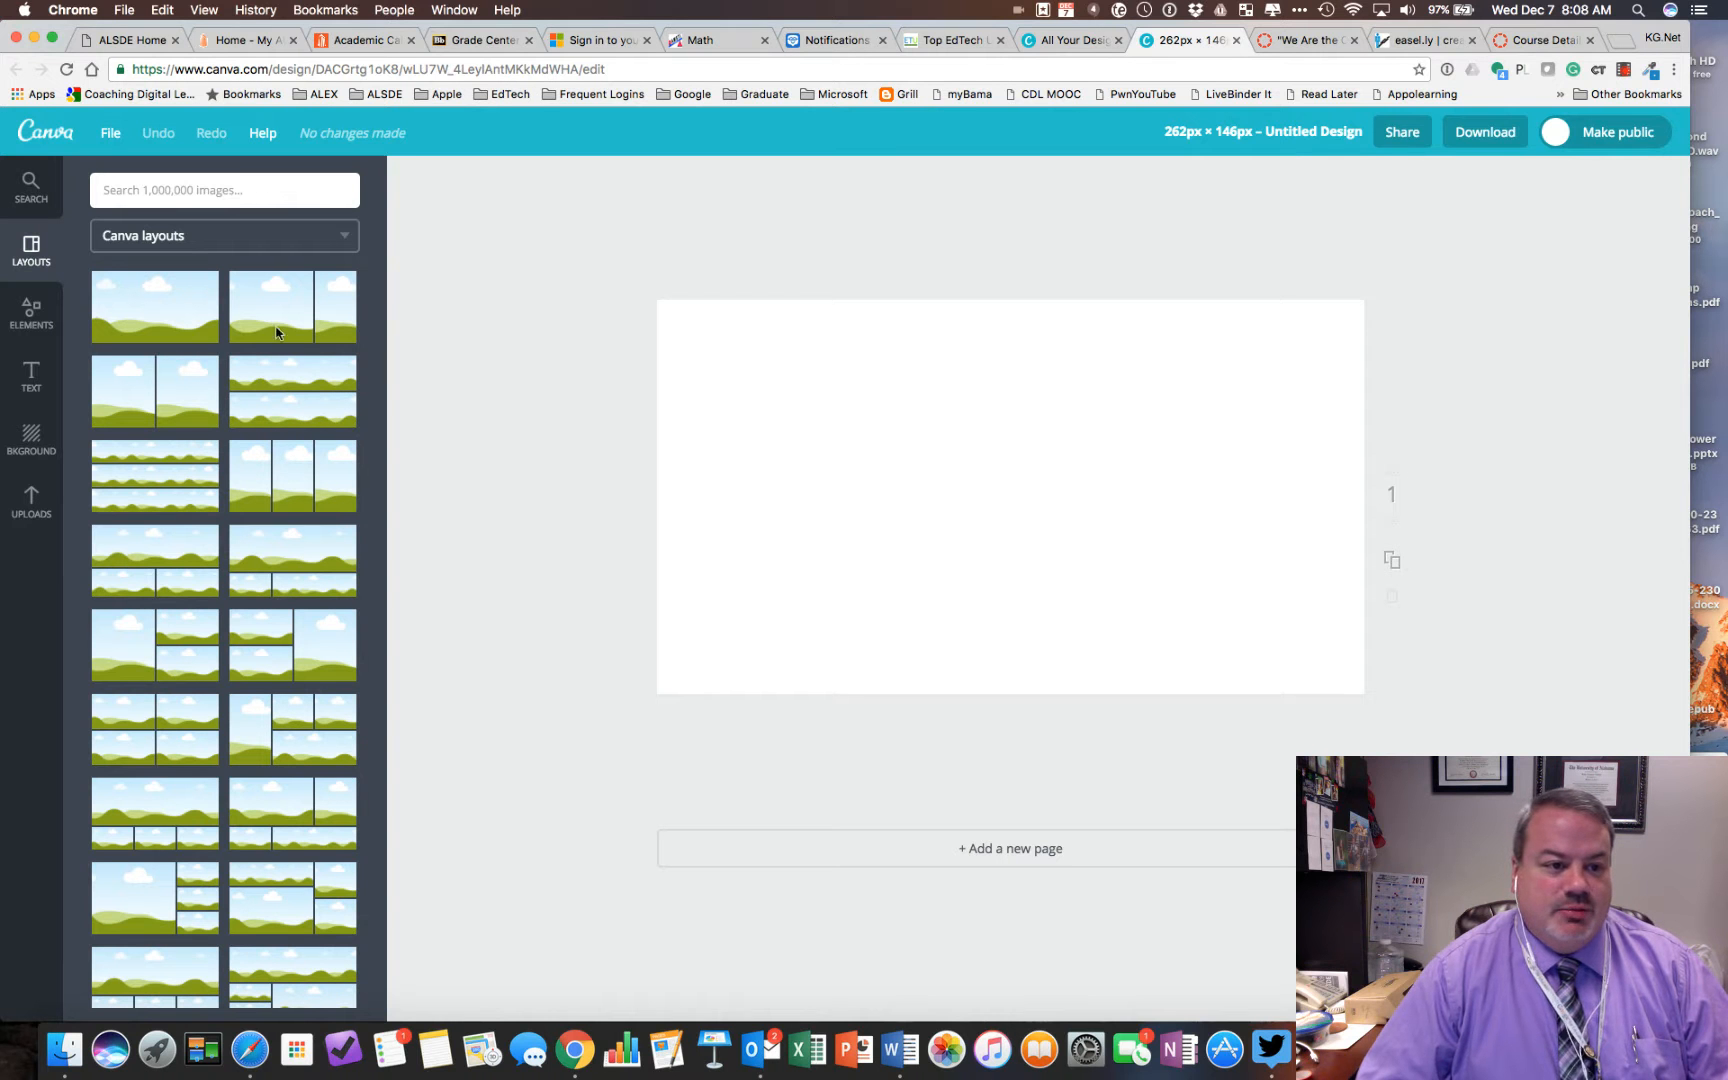
# Look through the available layouts and the free photos among the design elements.
pyautogui.scroll(-6, 215, 813)
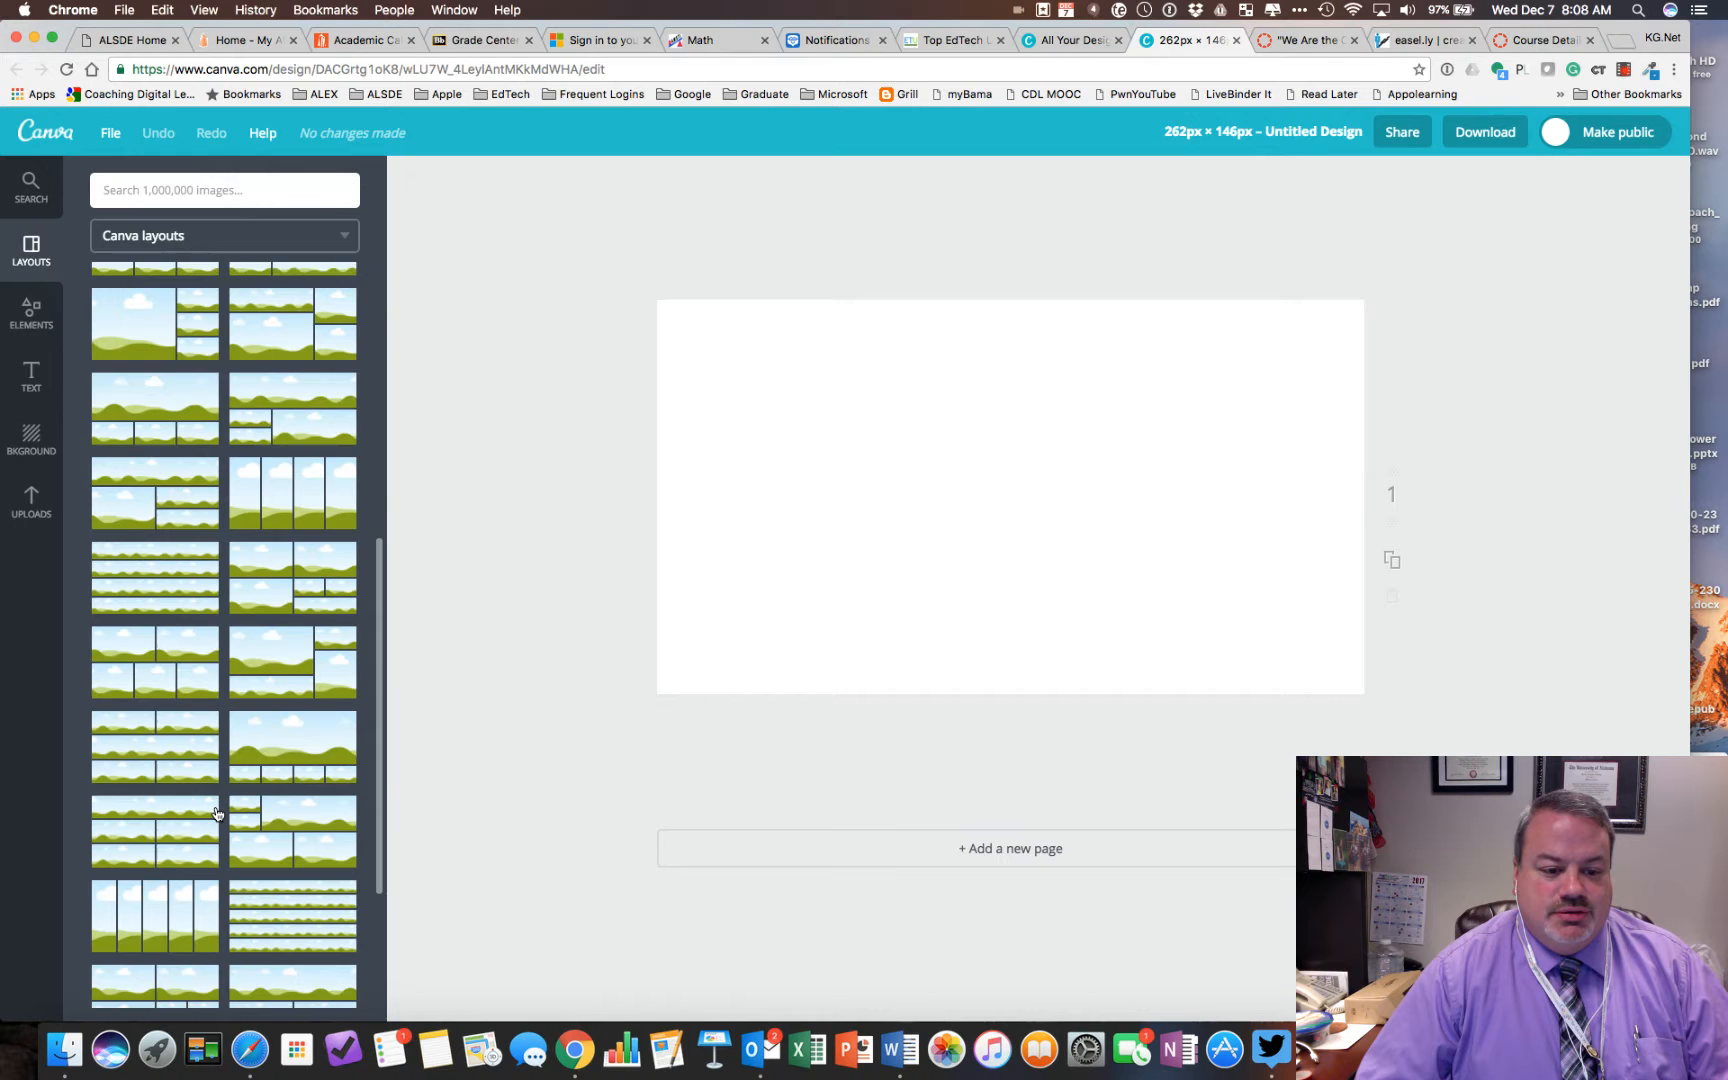
pyautogui.scroll(8, 215, 813)
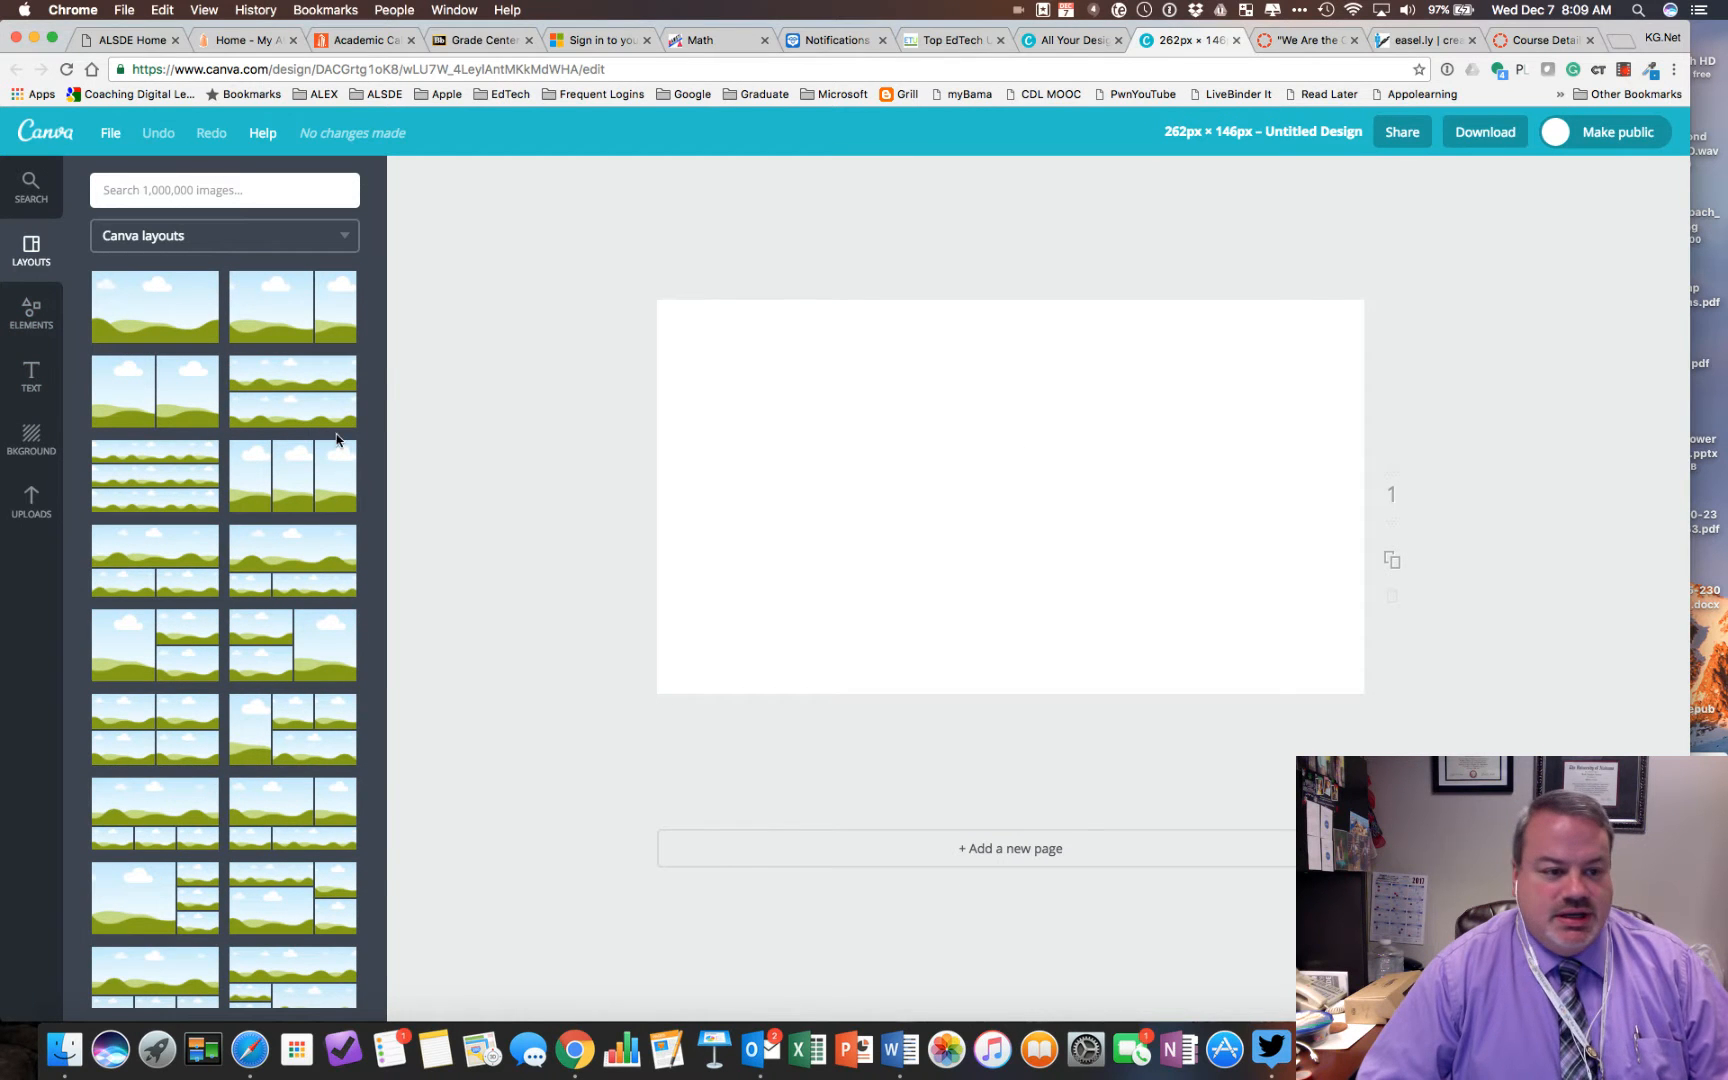
pyautogui.click(30, 316)
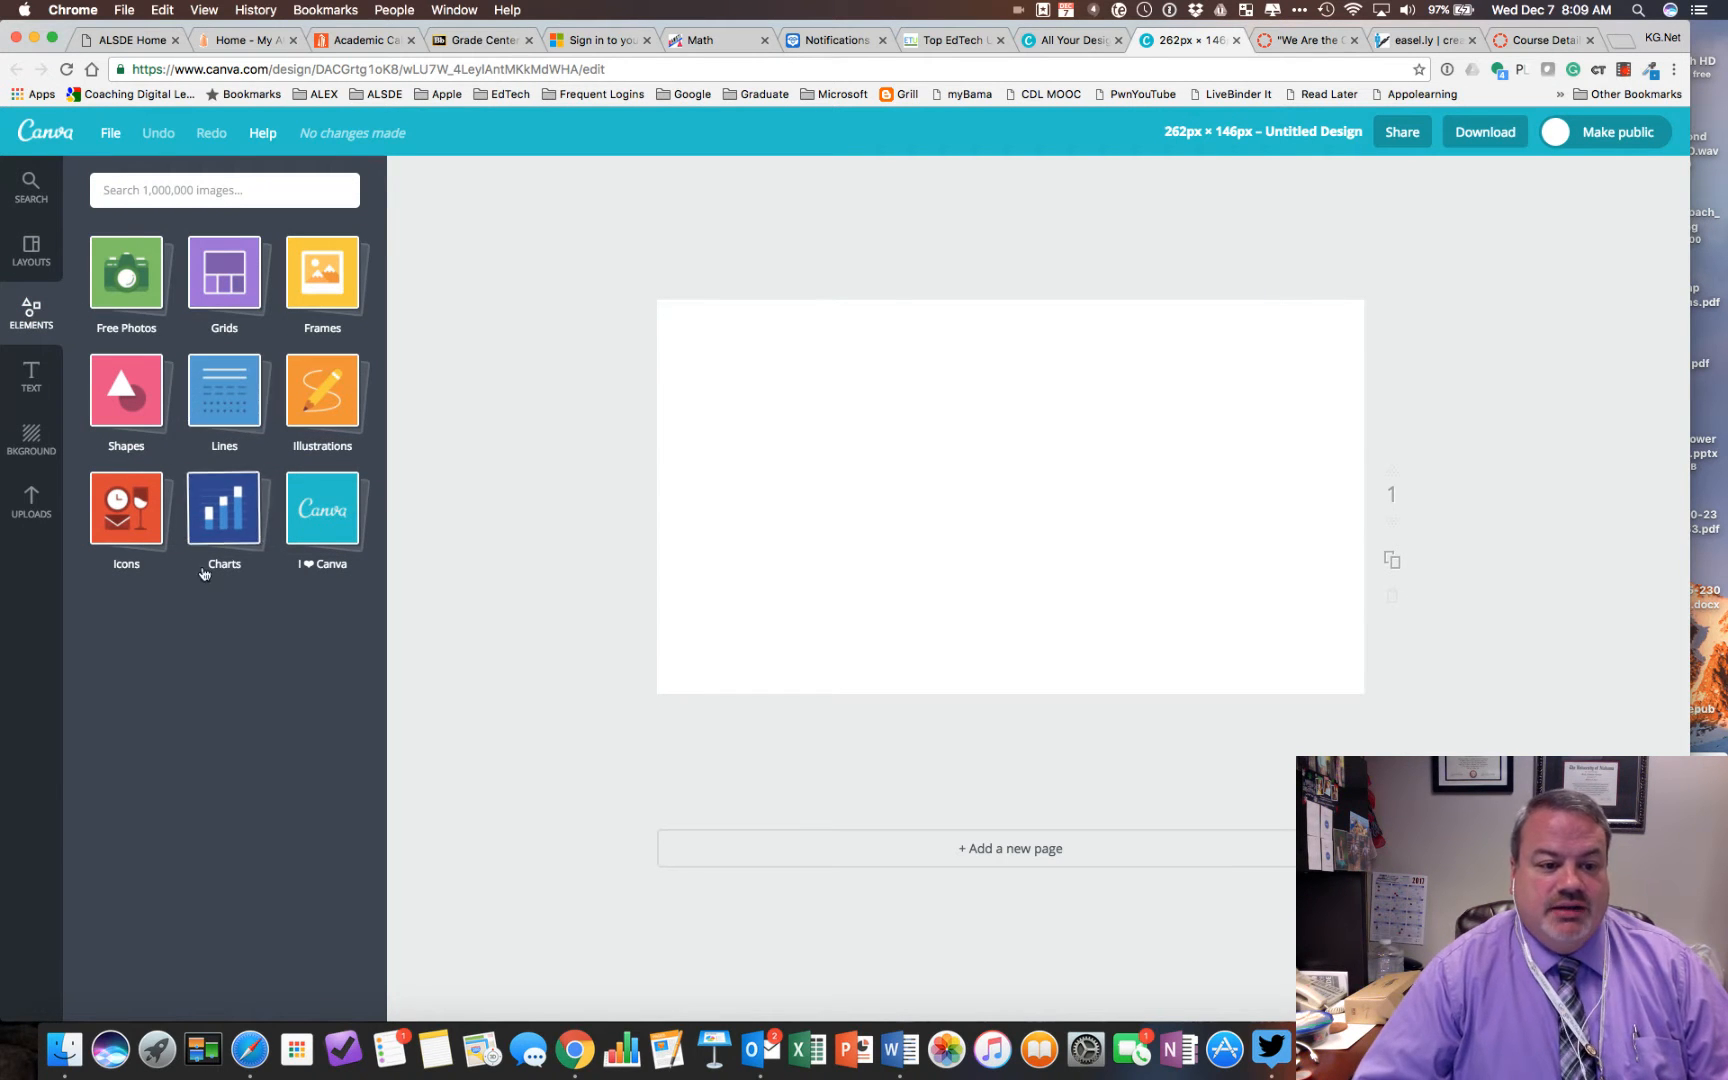
pyautogui.click(117, 270)
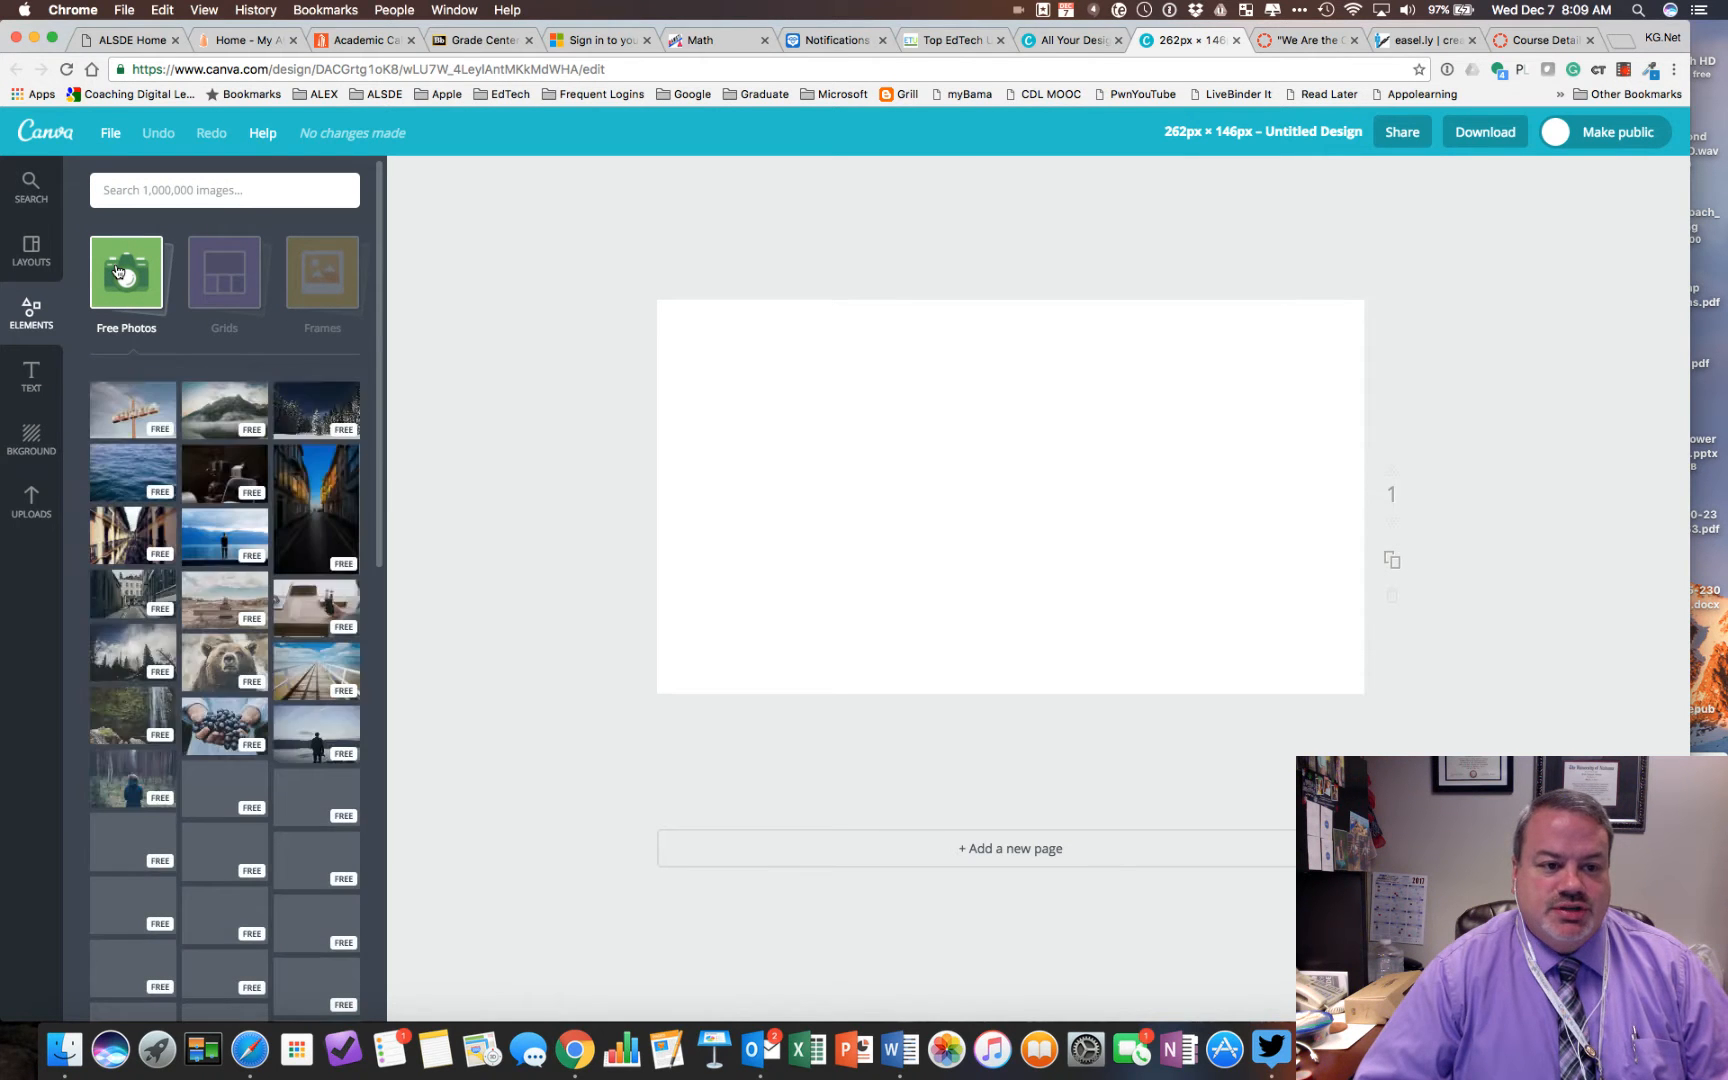
pyautogui.click(117, 270)
pyautogui.click(117, 270)
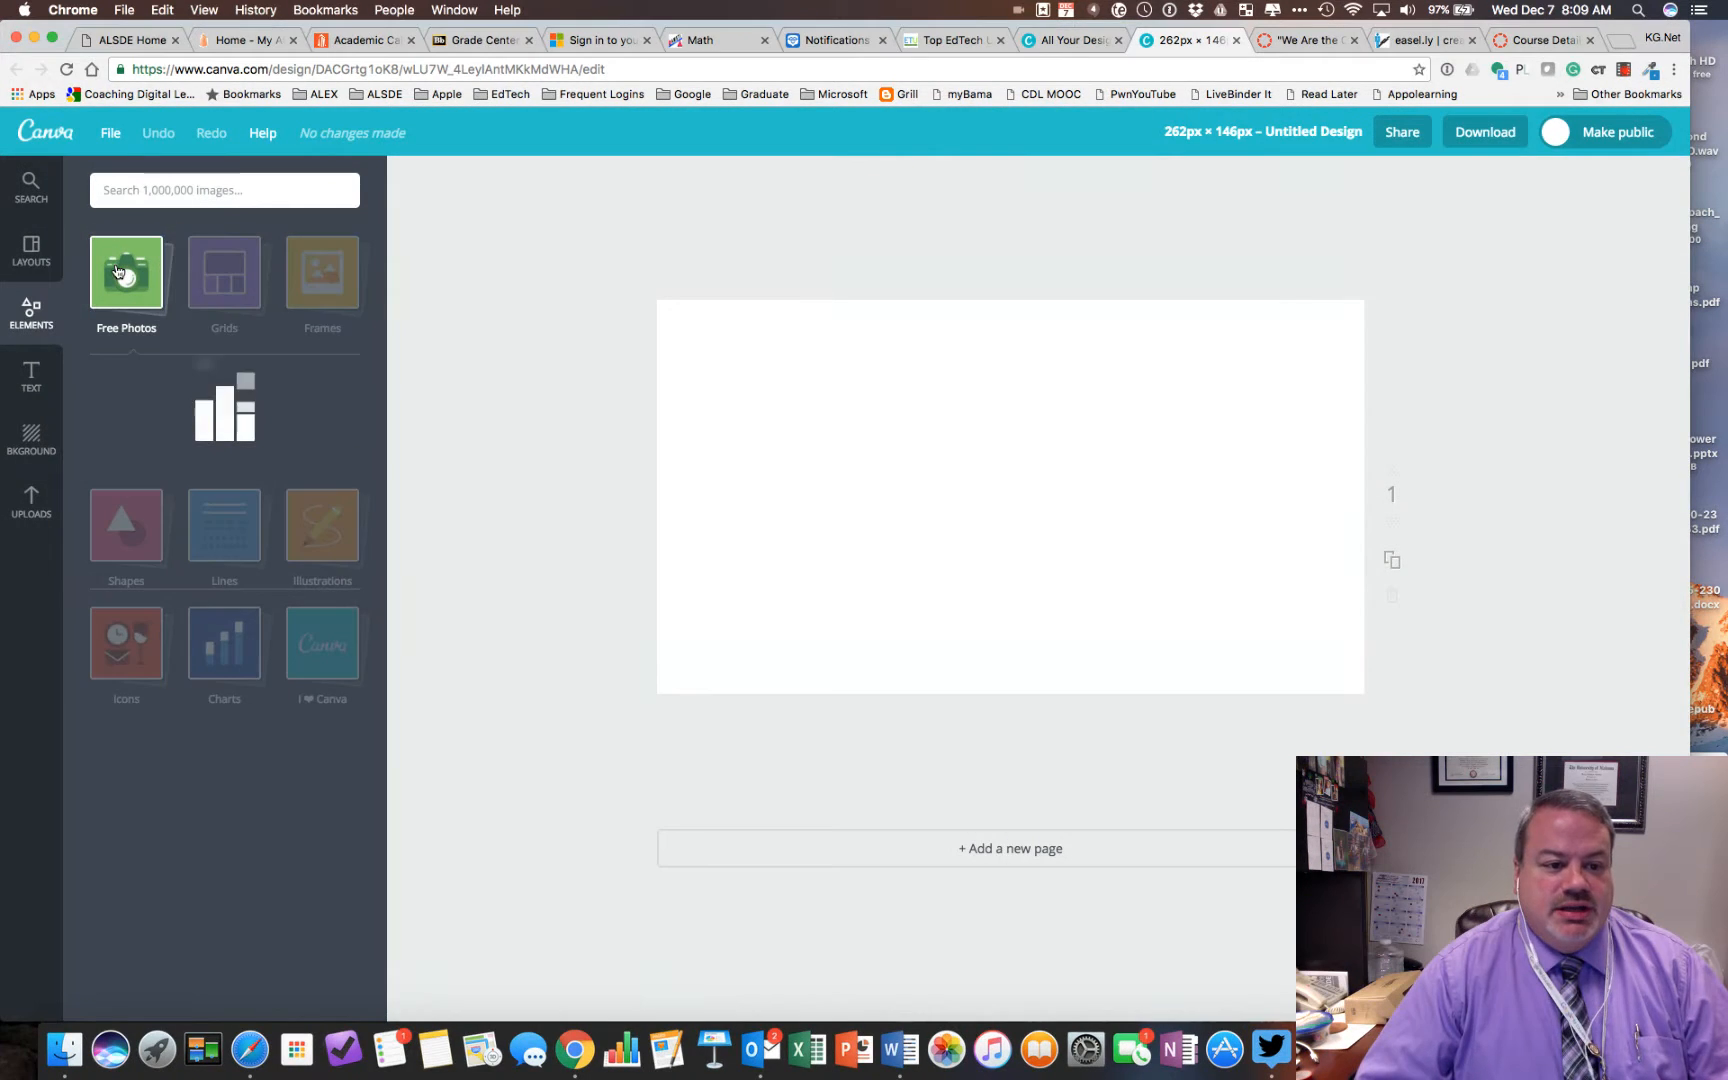
# Search the image library for "biology".
pyautogui.click(272, 188)
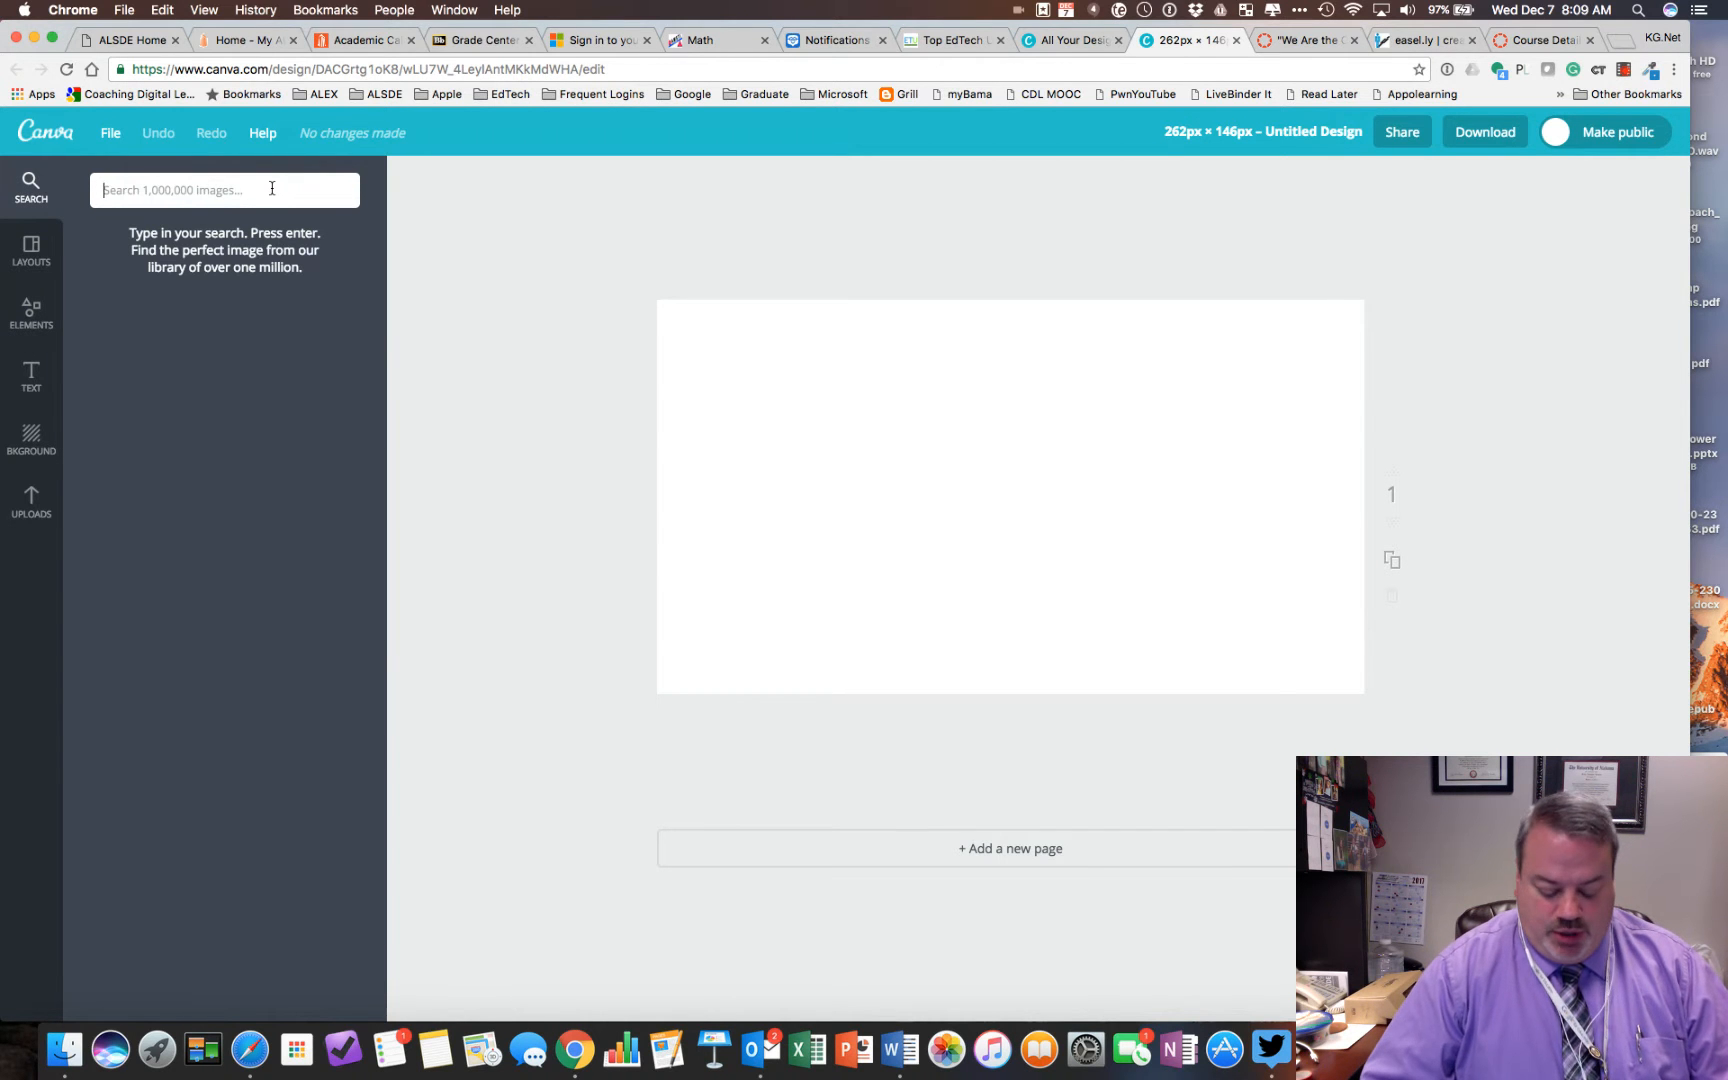
pyautogui.write('biology')
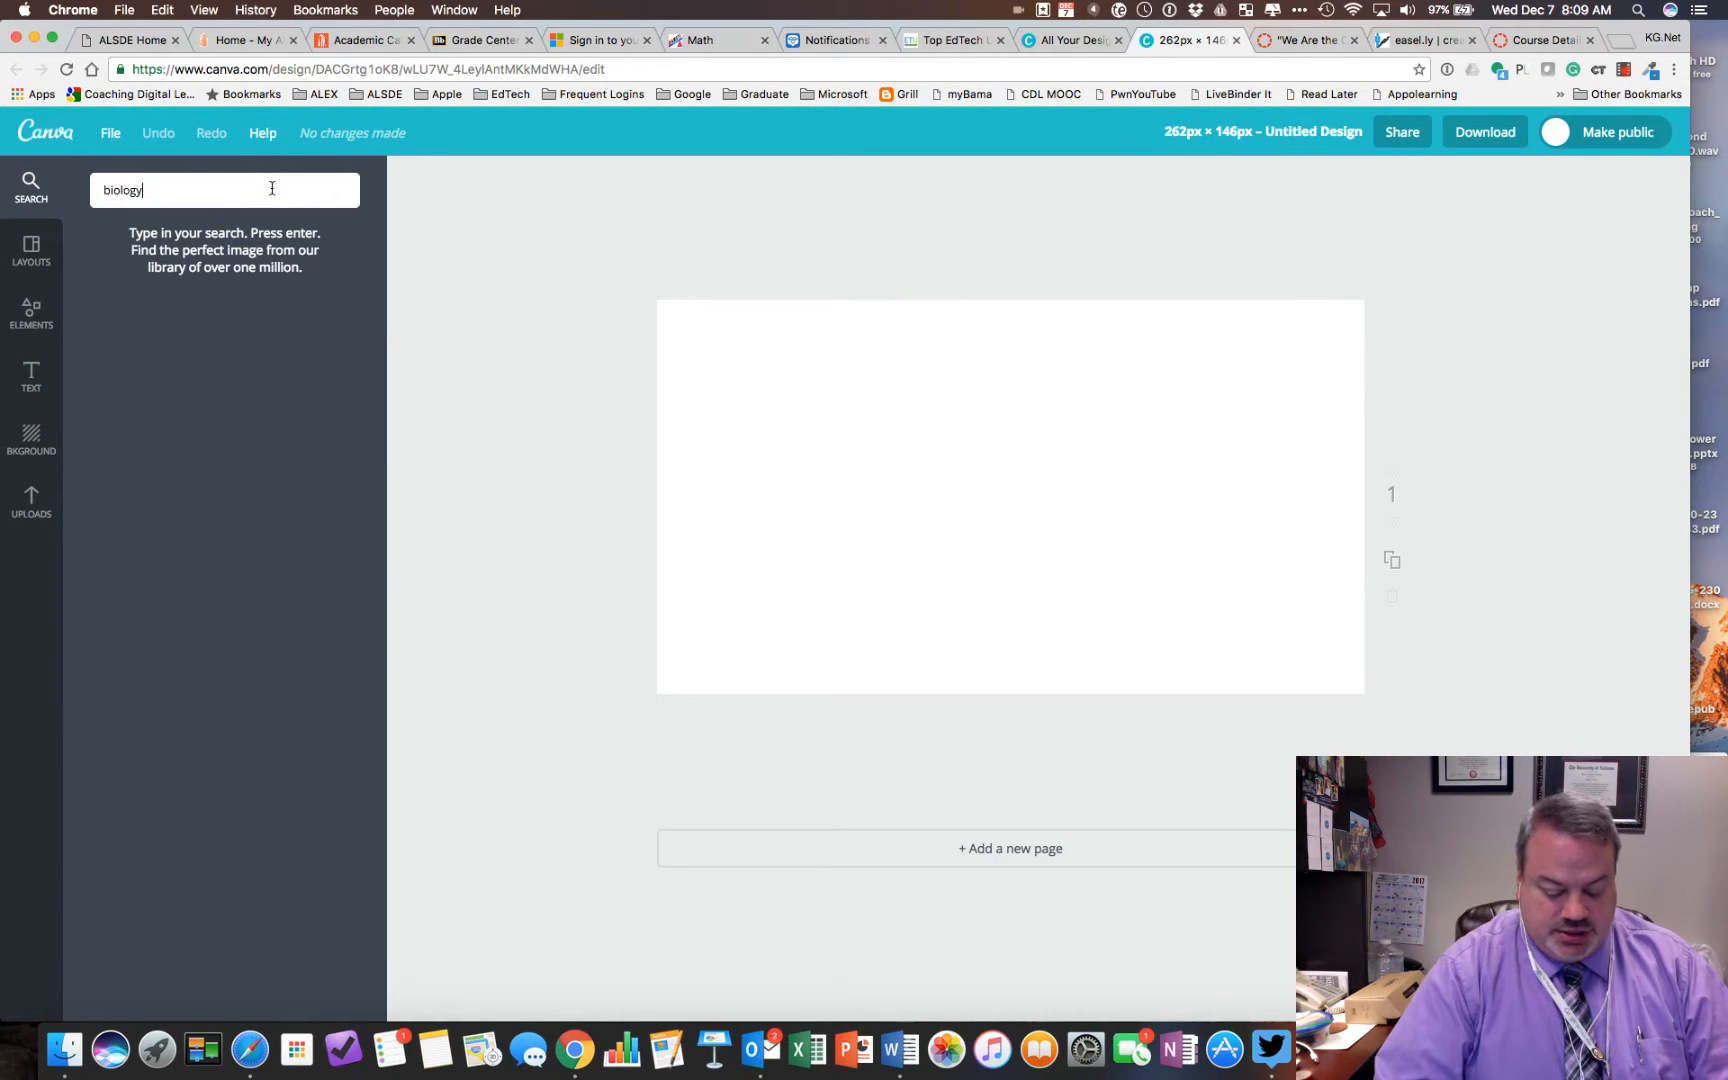
pyautogui.press('Return')
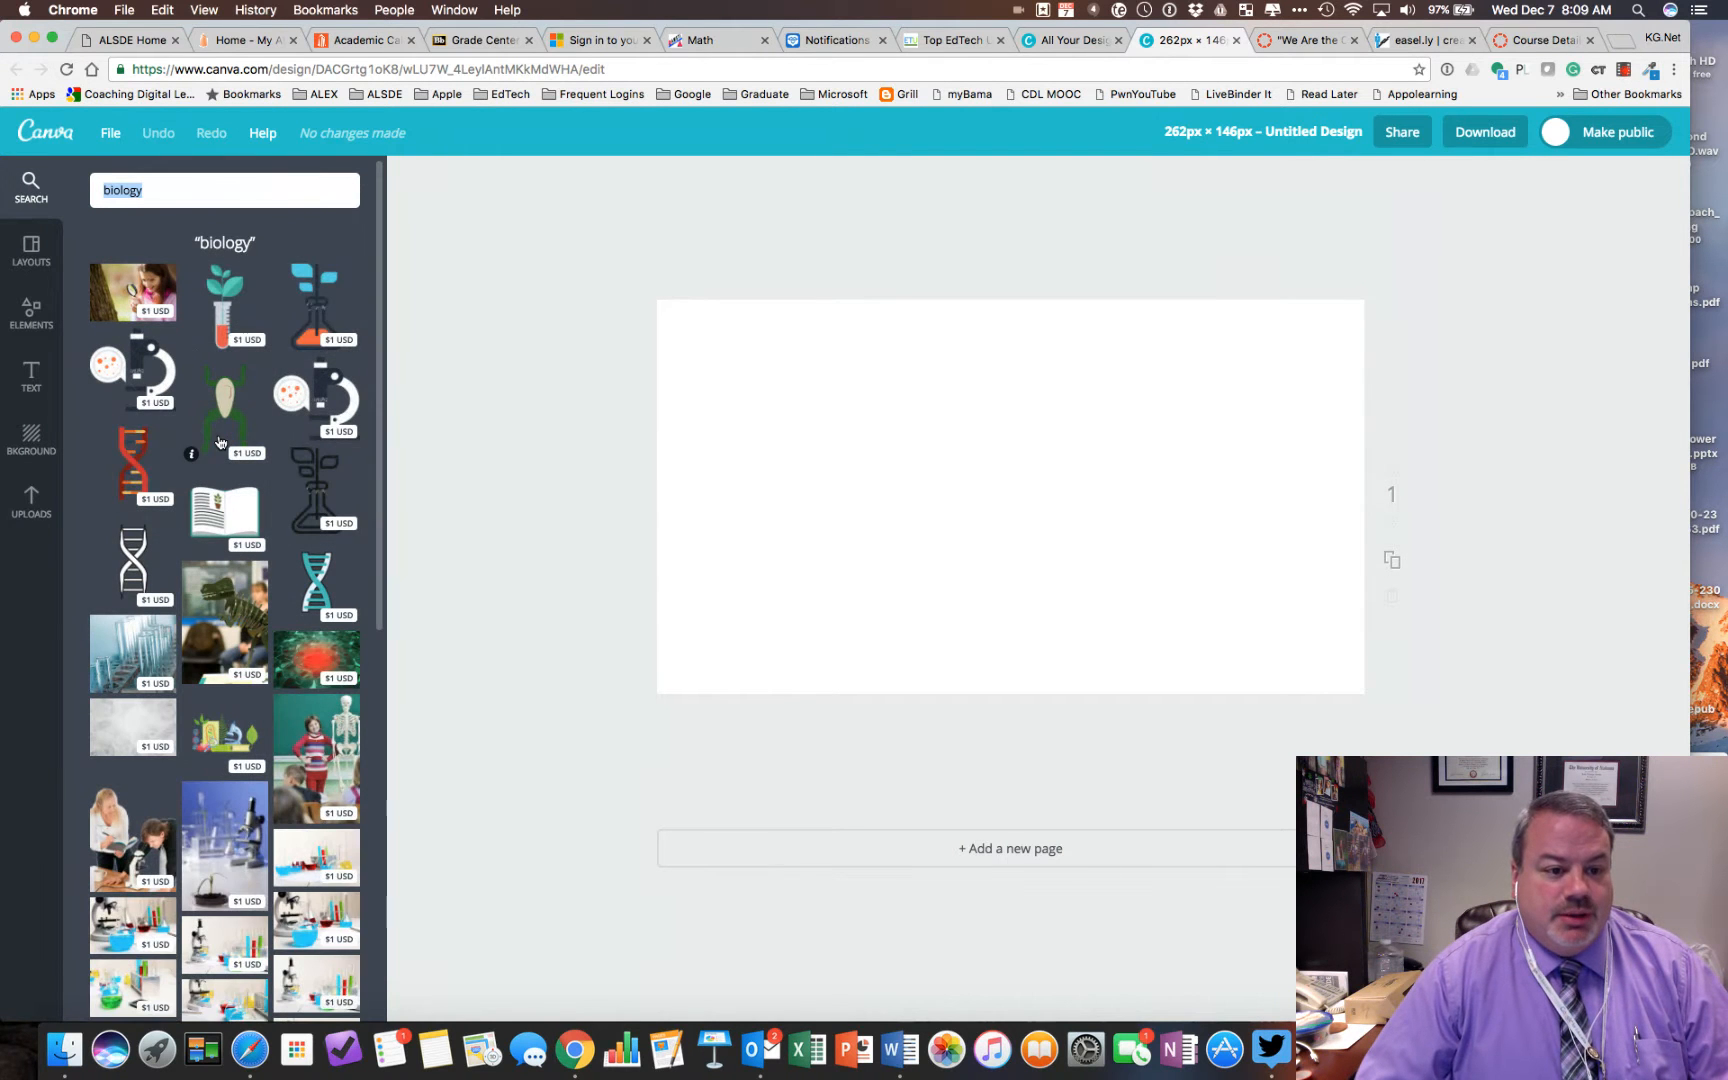
# Place the photo of the girl with the magnifying glass from the results and enlarge it to cover the whole design.
pyautogui.scroll(-3, 221, 442)
pyautogui.scroll(-8, 221, 442)
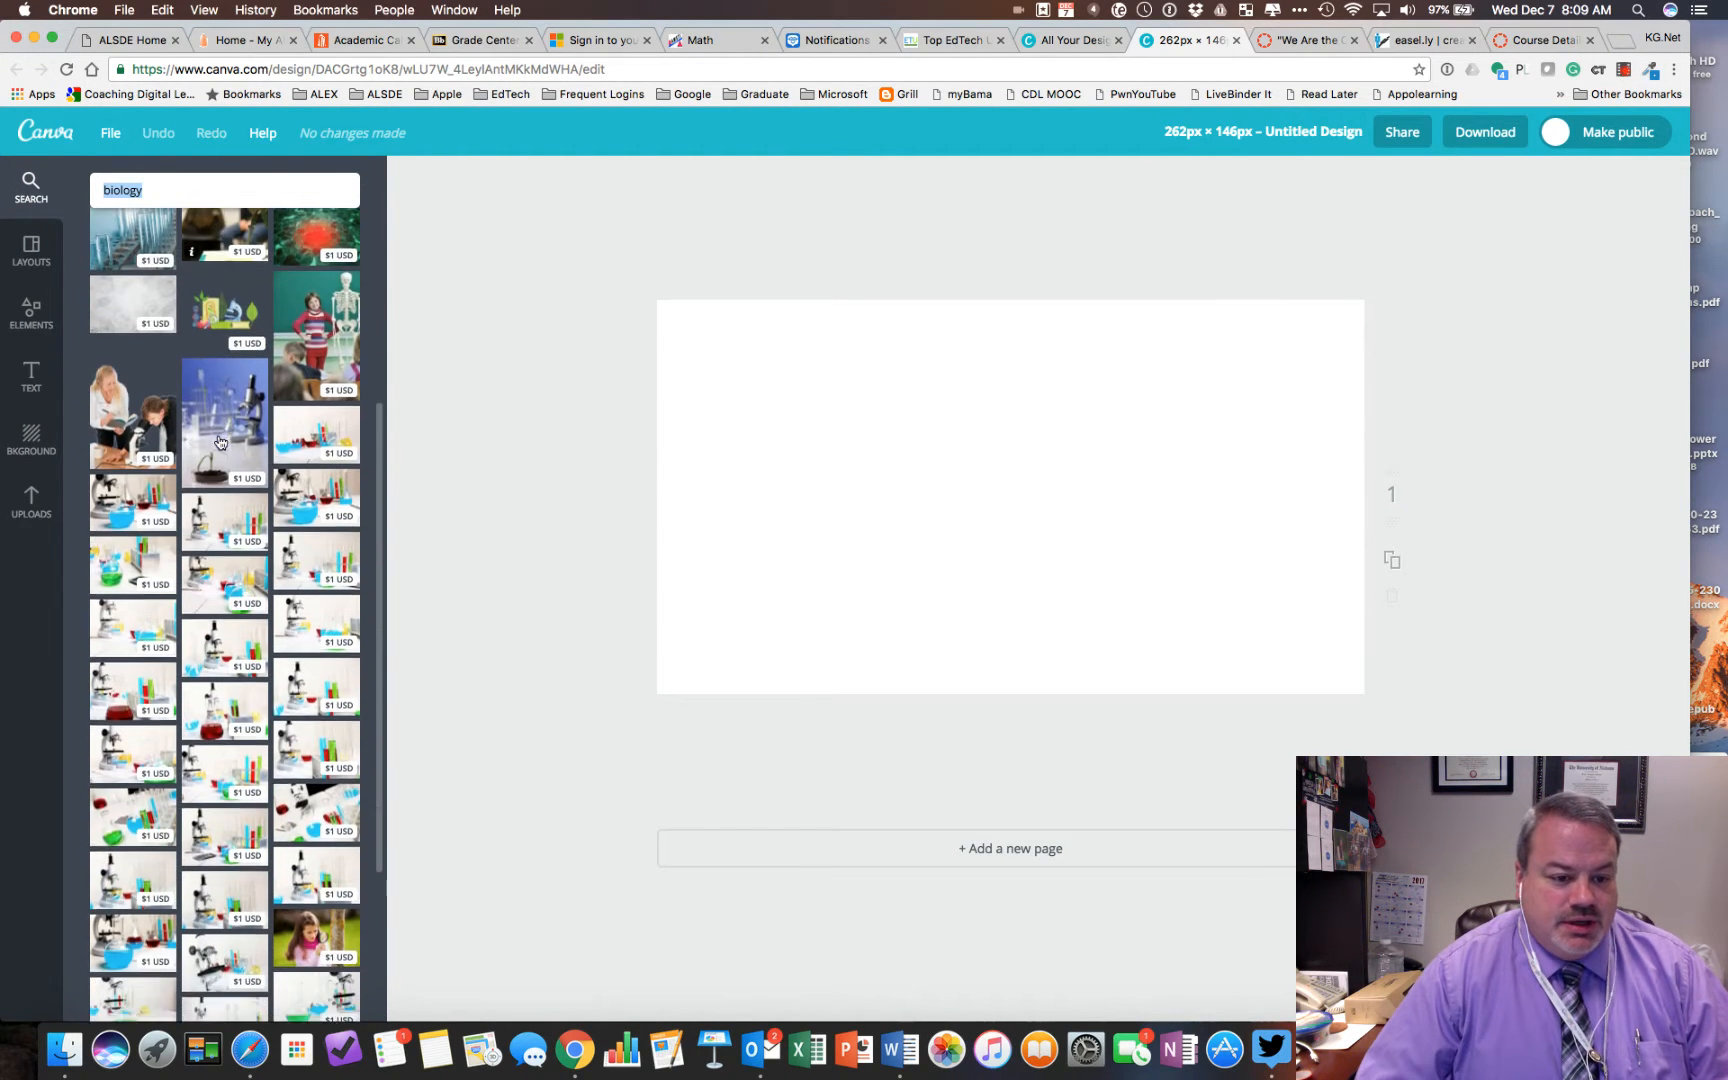
pyautogui.scroll(-1, 221, 442)
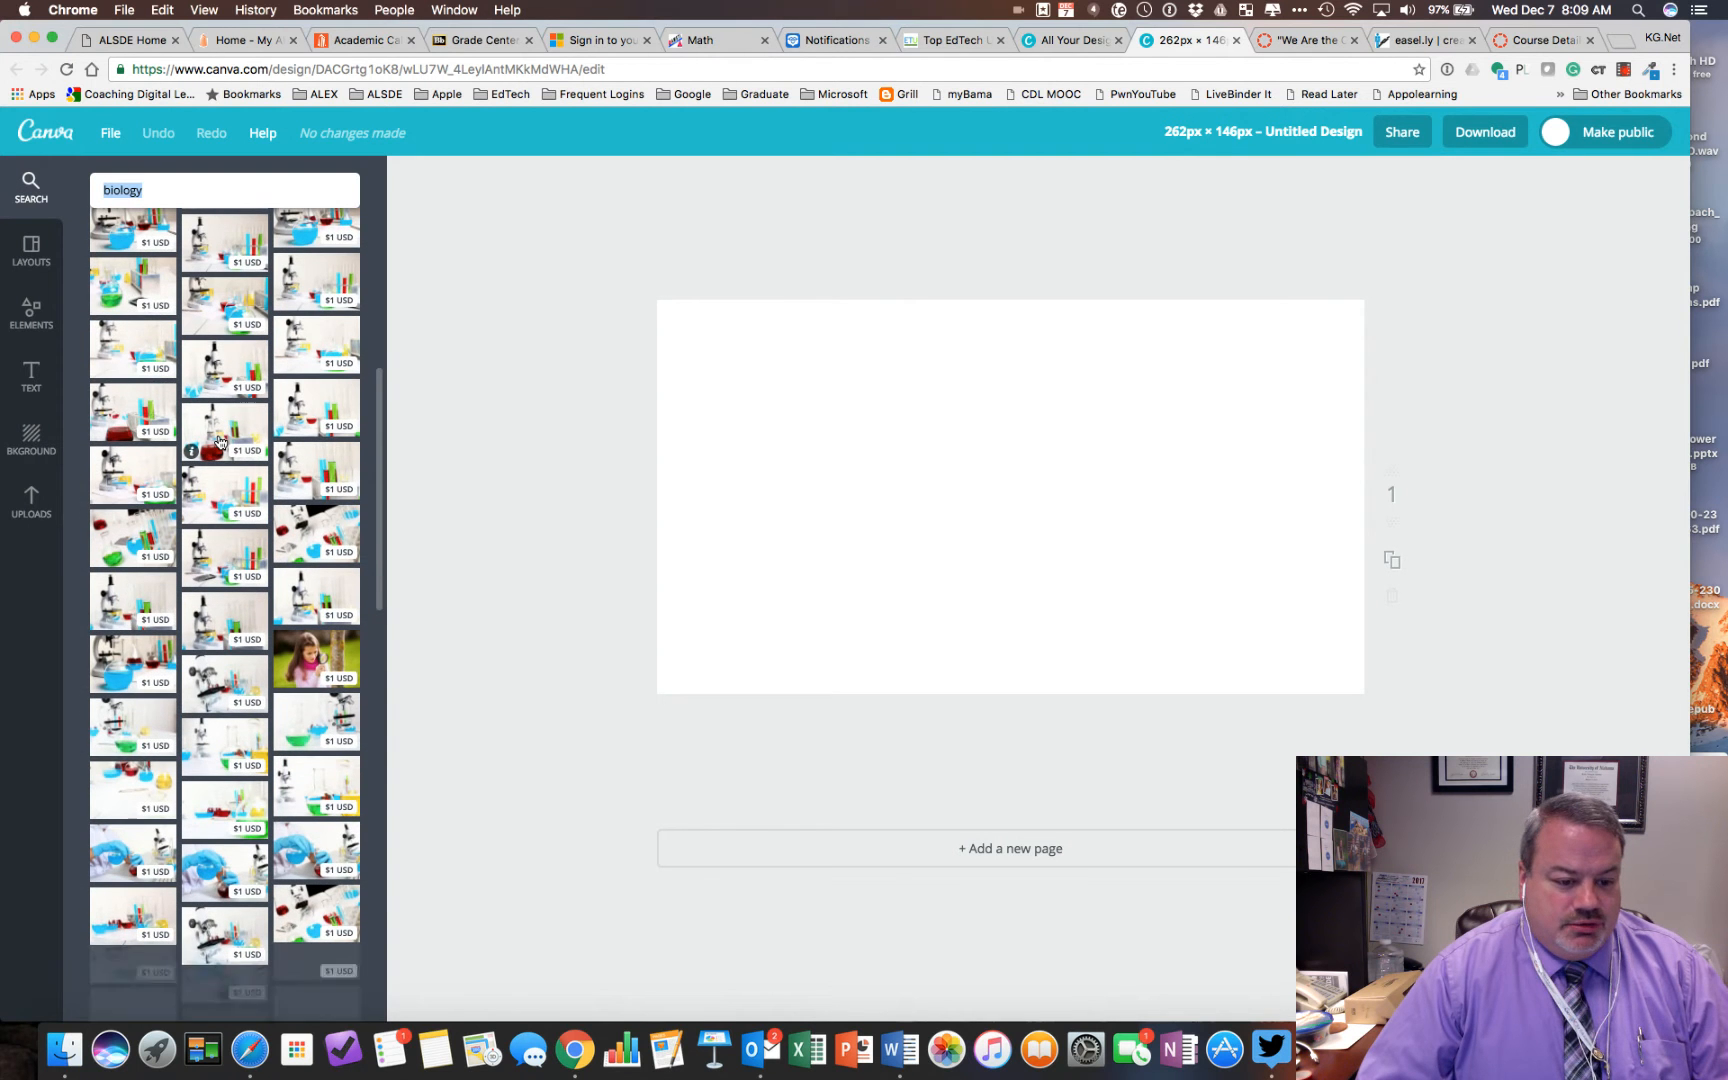
pyautogui.scroll(-3, 221, 442)
pyautogui.scroll(-10, 221, 442)
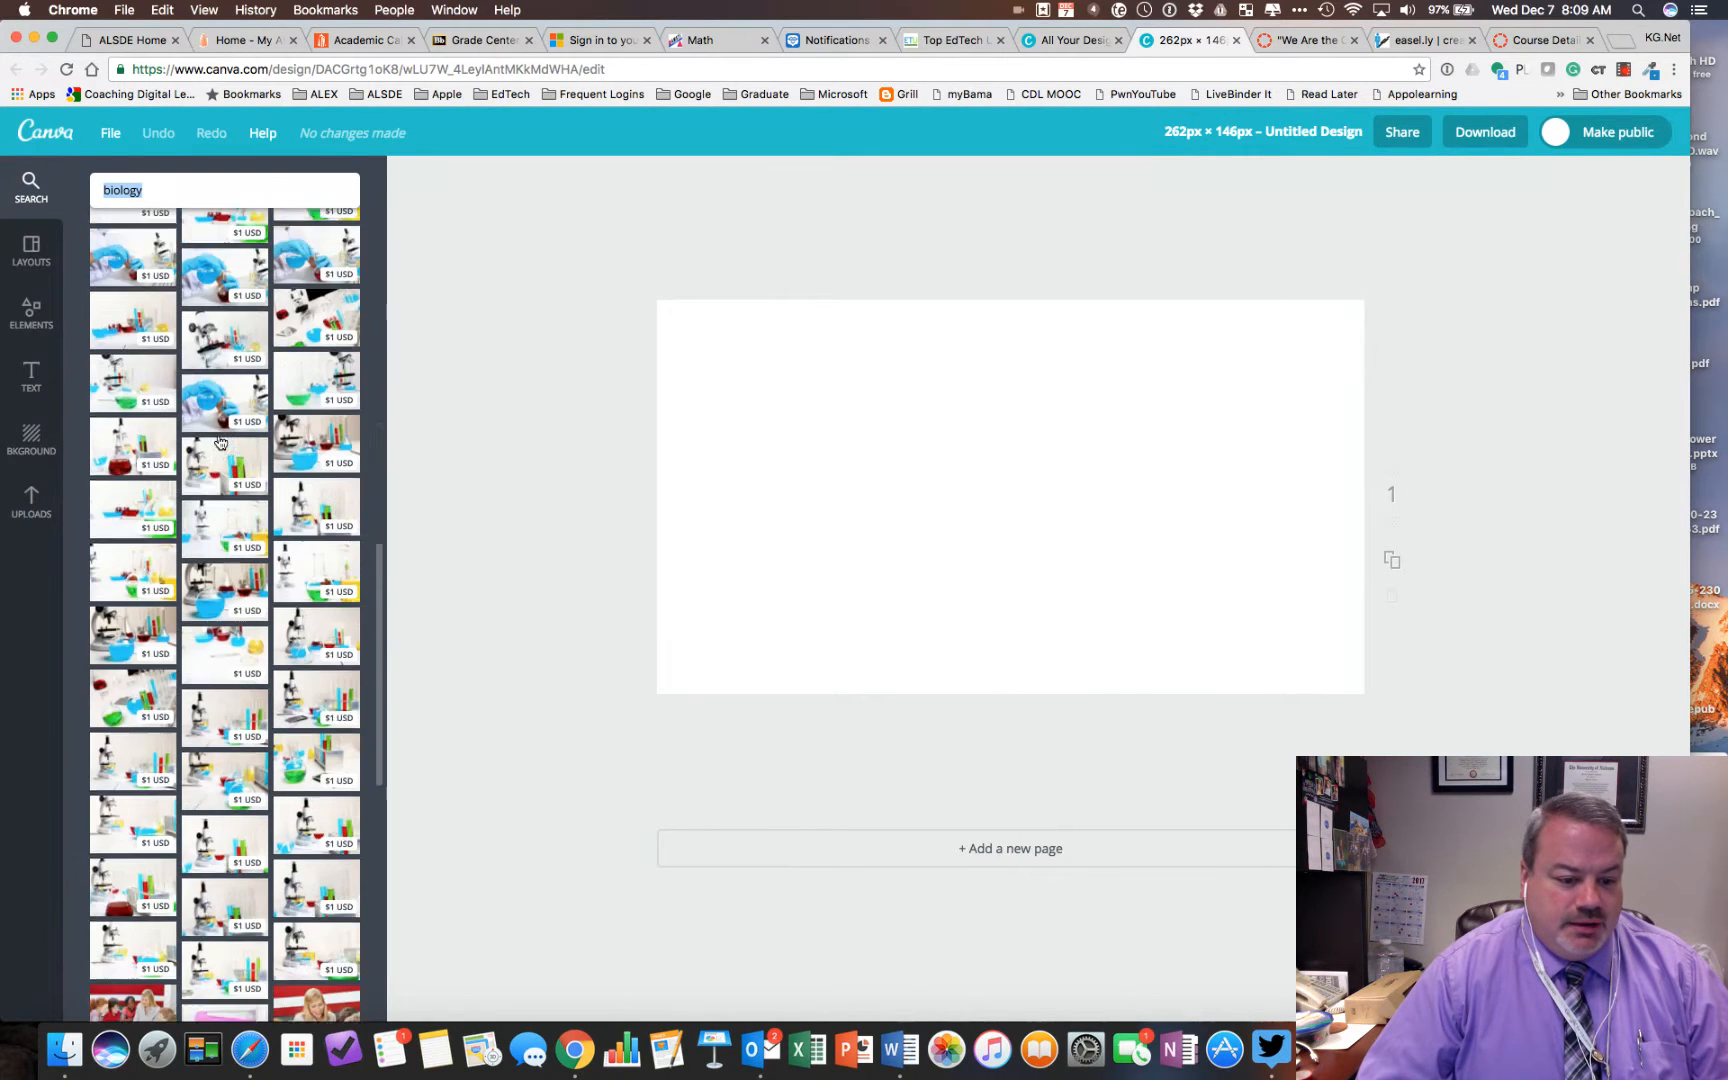
pyautogui.scroll(-2, 221, 442)
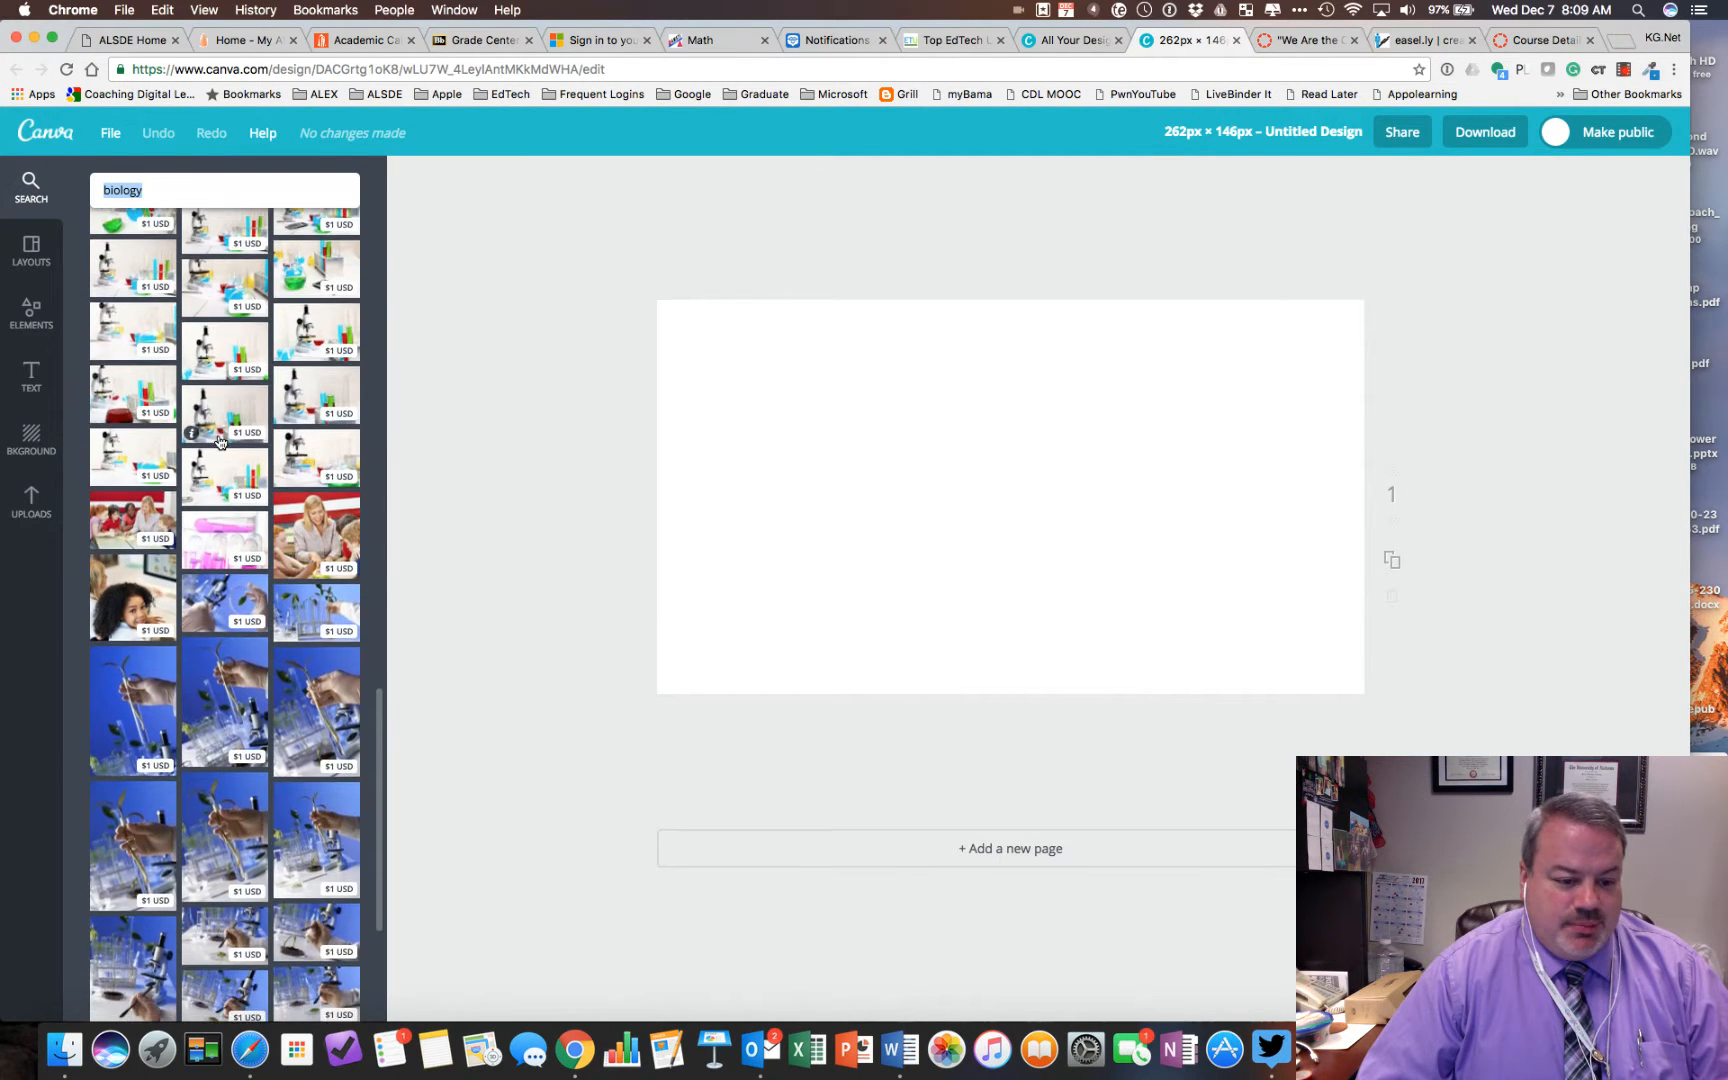
pyautogui.scroll(20, 221, 442)
pyautogui.scroll(3, 219, 442)
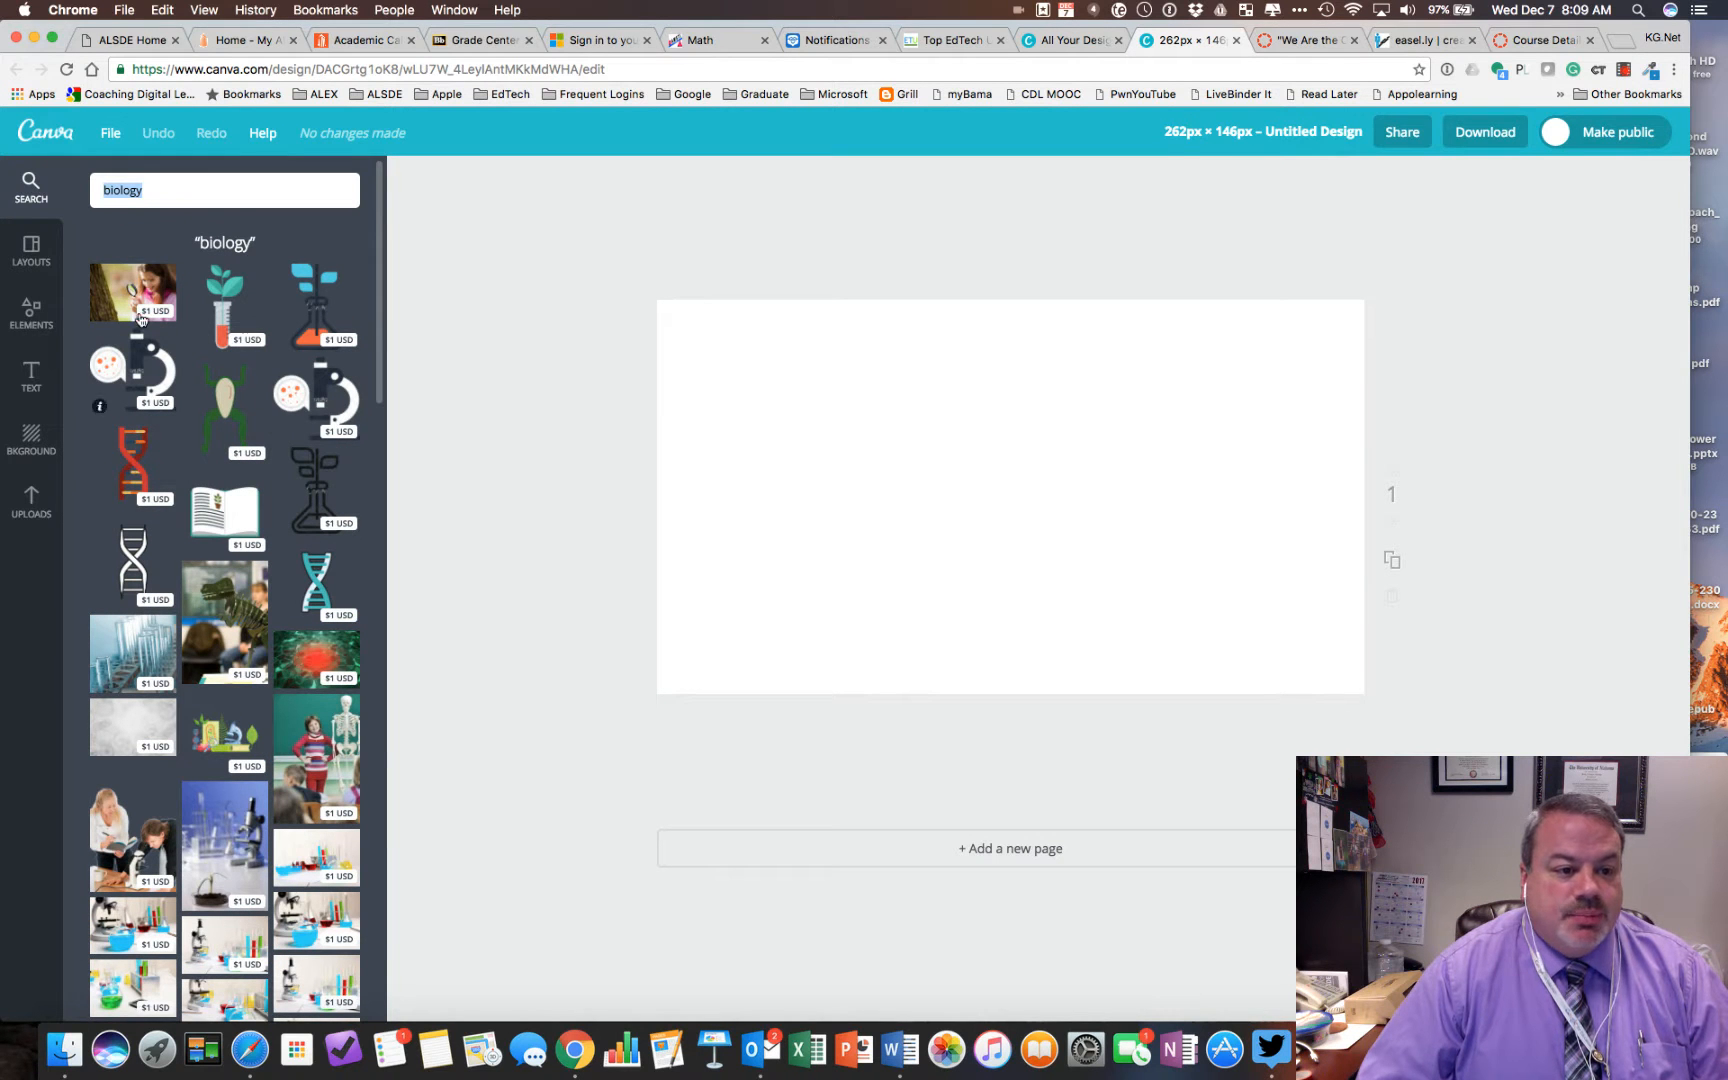
pyautogui.moveTo(126, 288); pyautogui.dragTo(892, 413)
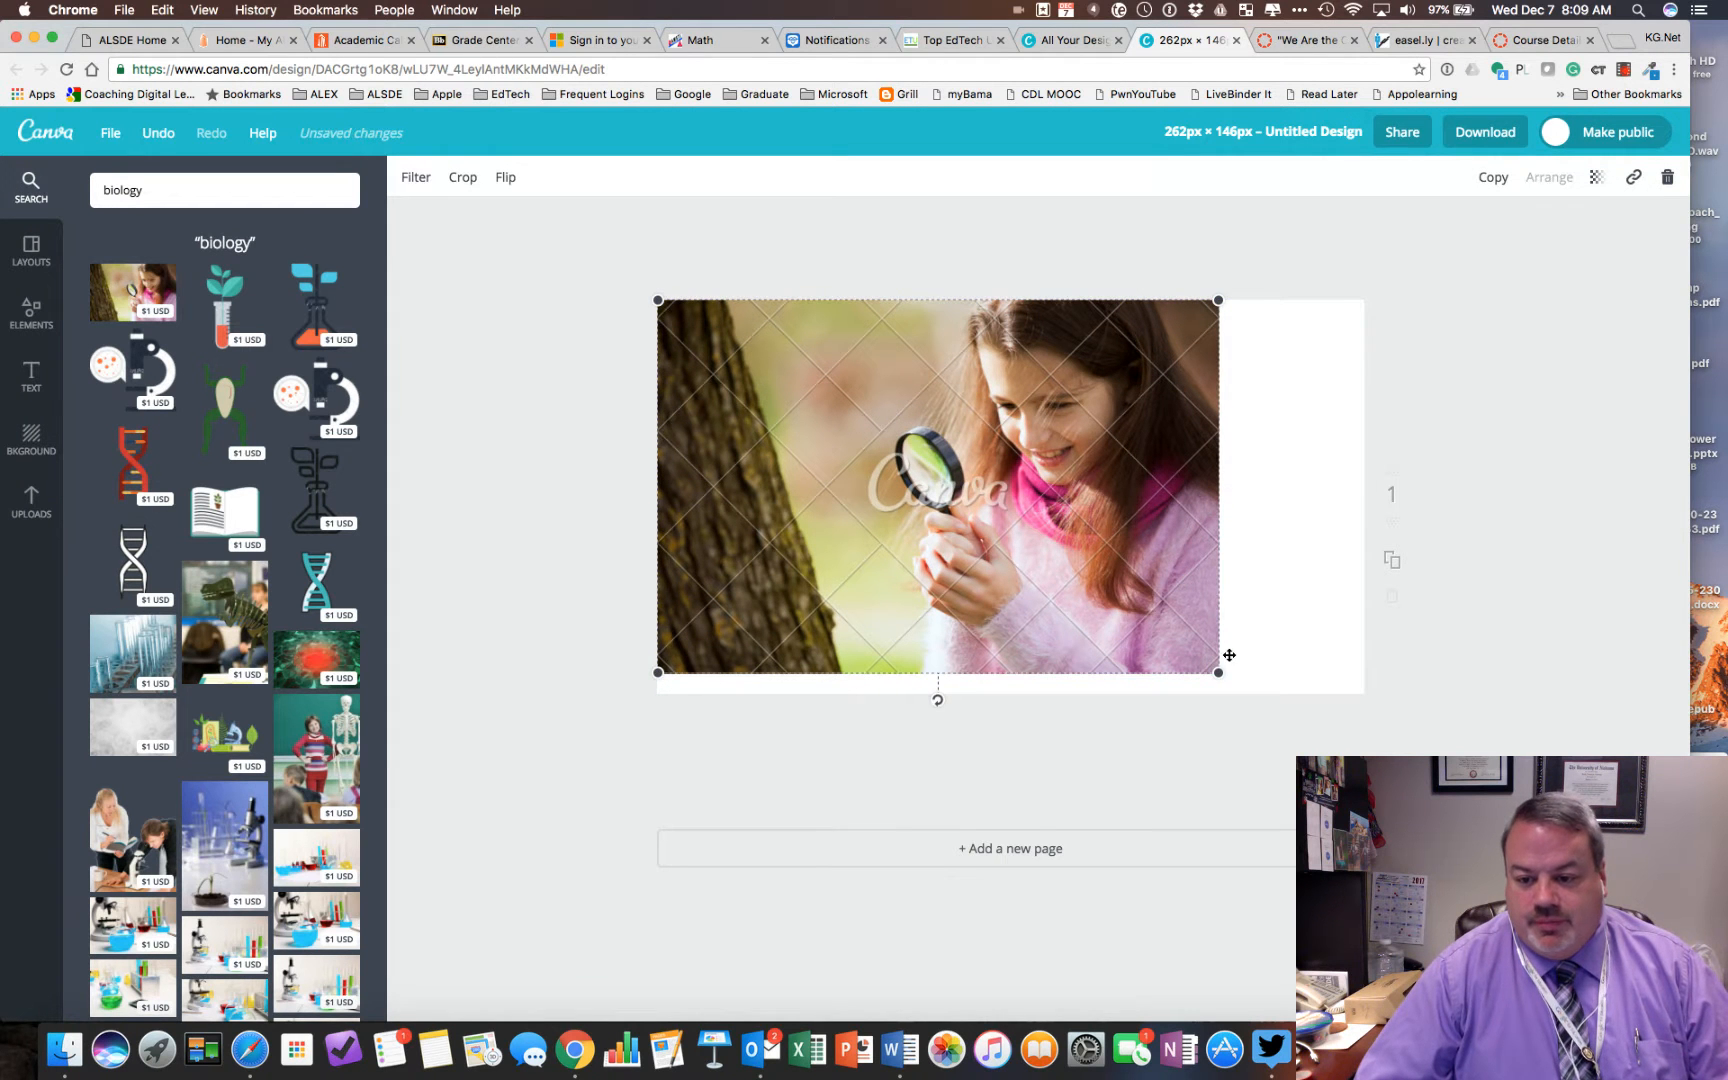
pyautogui.moveTo(1218, 671); pyautogui.dragTo(1378, 749)
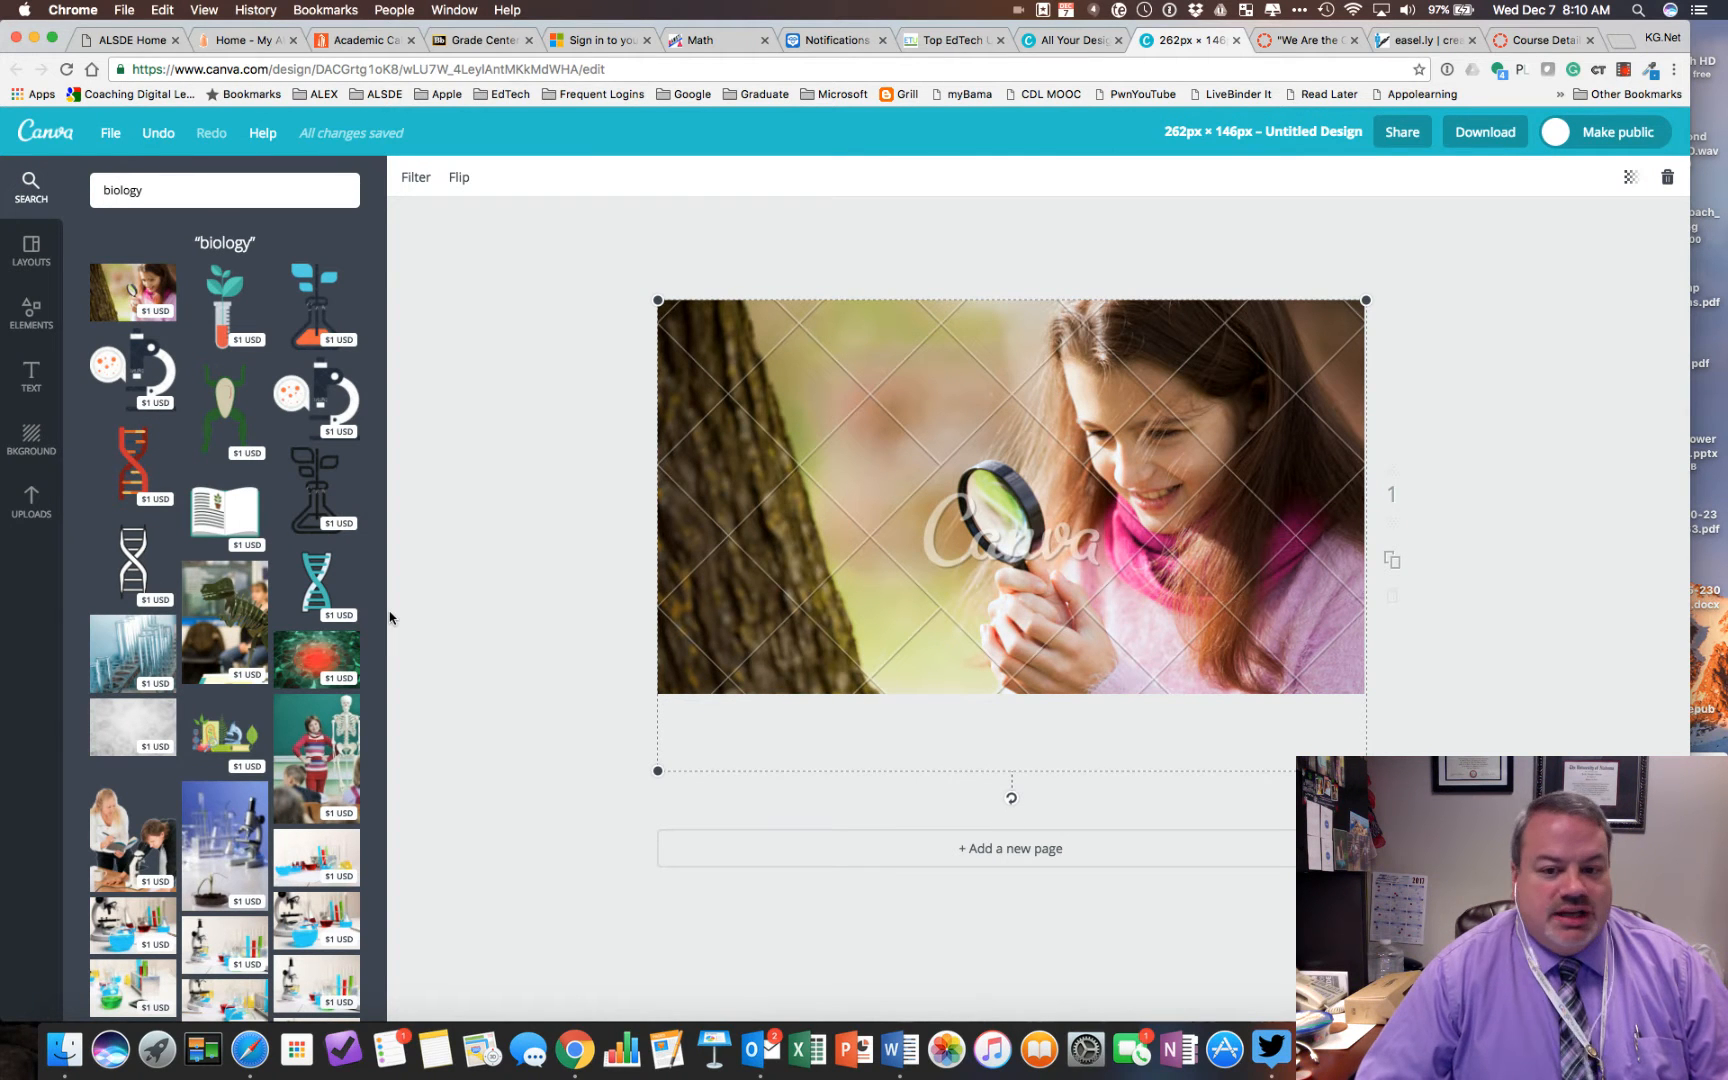
# Add the "THE NEW YOU" text style to the photo, shrink it and place it in the photo's lower-left corner.
pyautogui.click(31, 374)
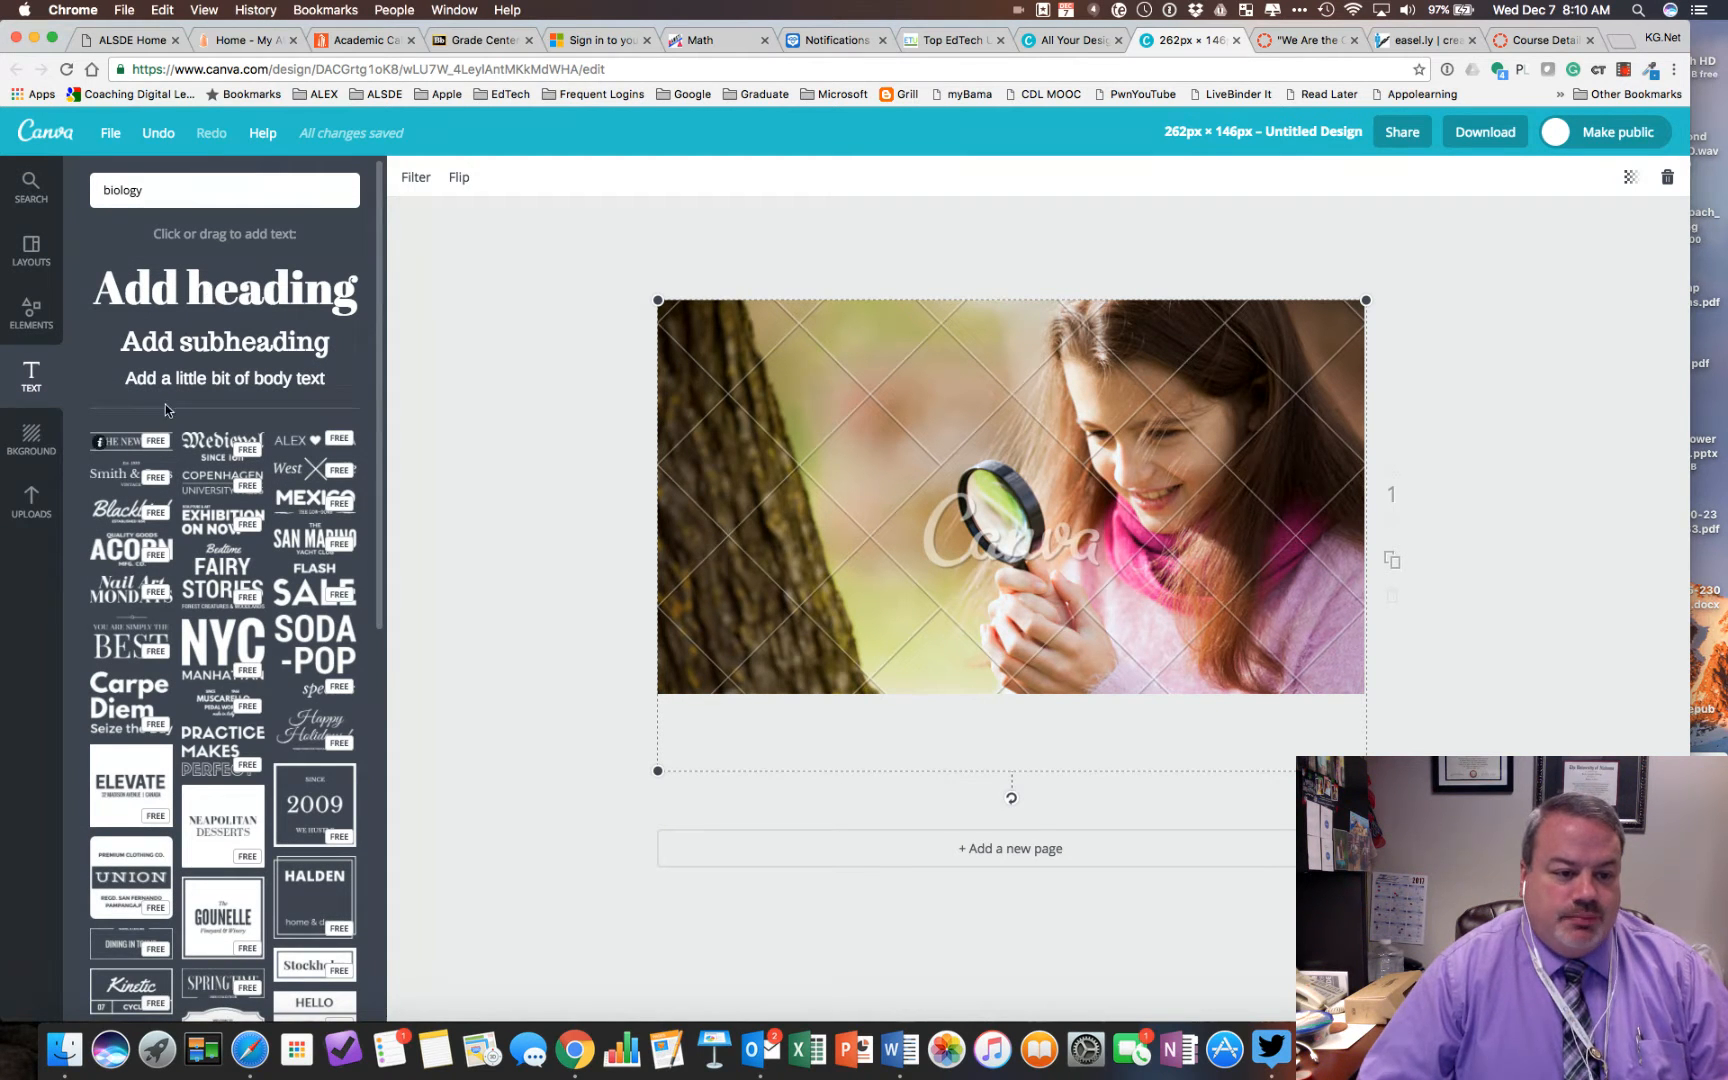
pyautogui.moveTo(240, 293); pyautogui.dragTo(135, 280)
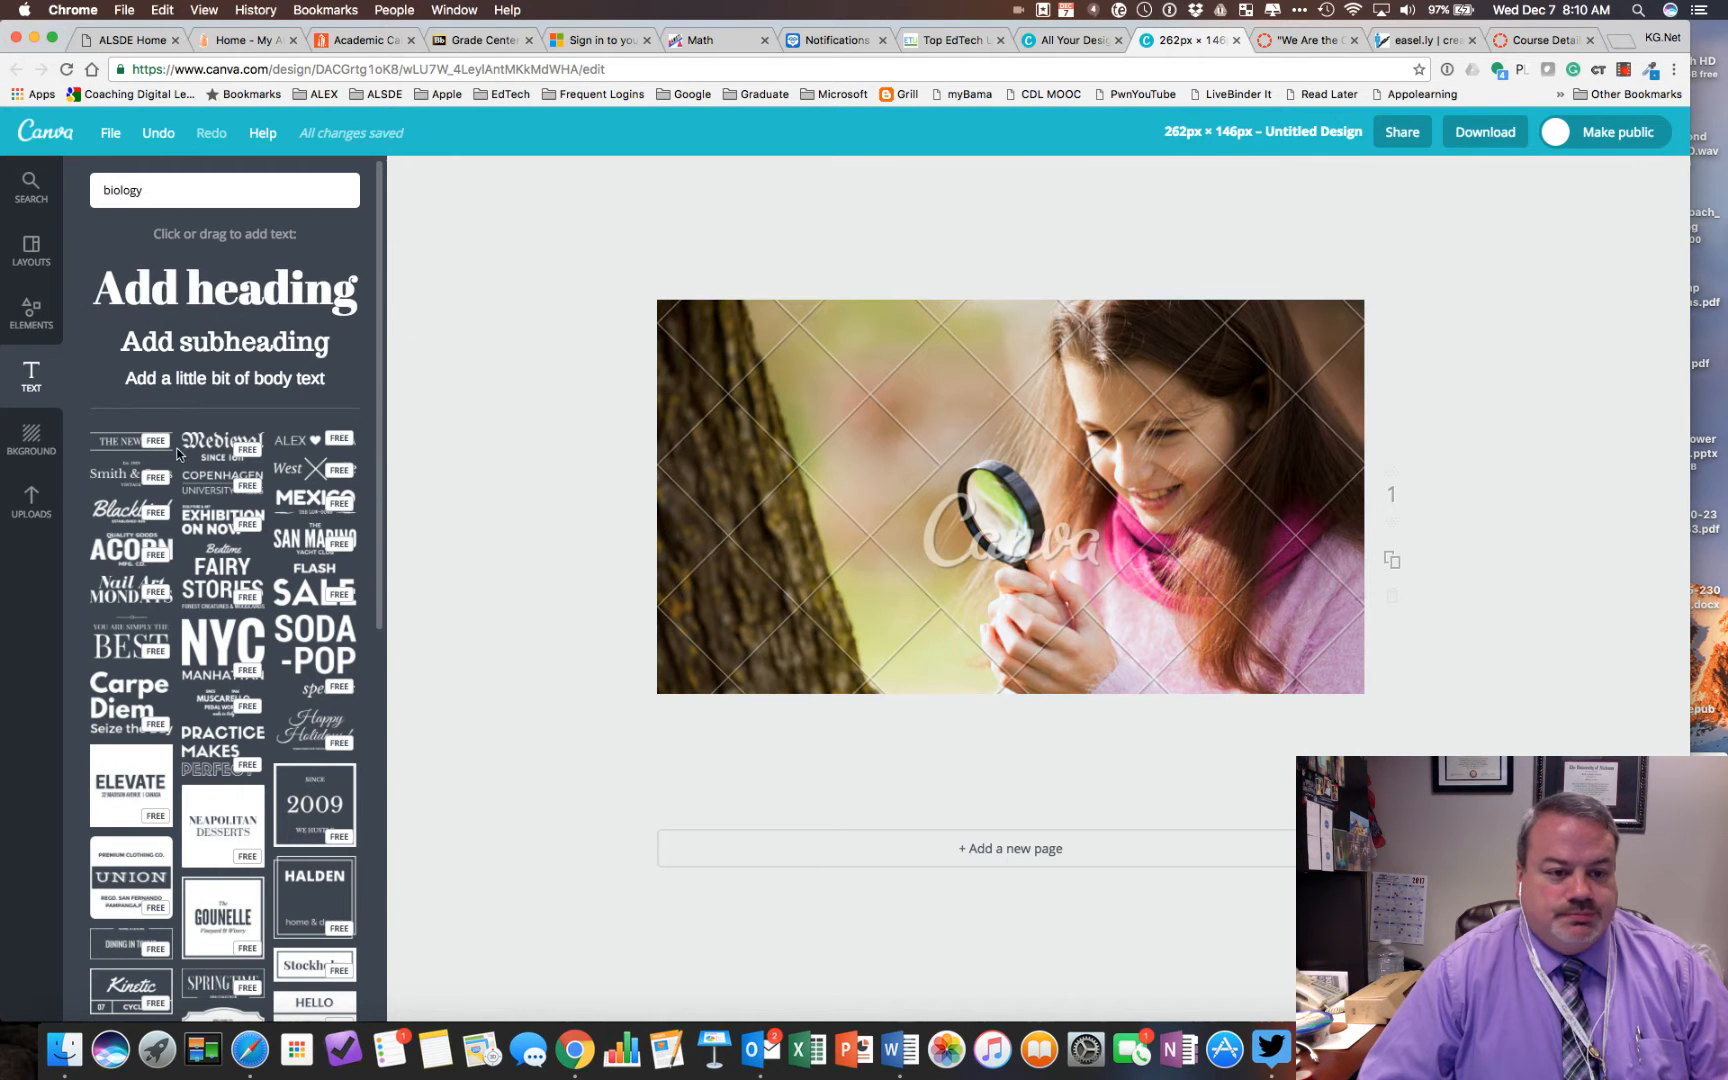
pyautogui.moveTo(103, 447); pyautogui.dragTo(886, 622)
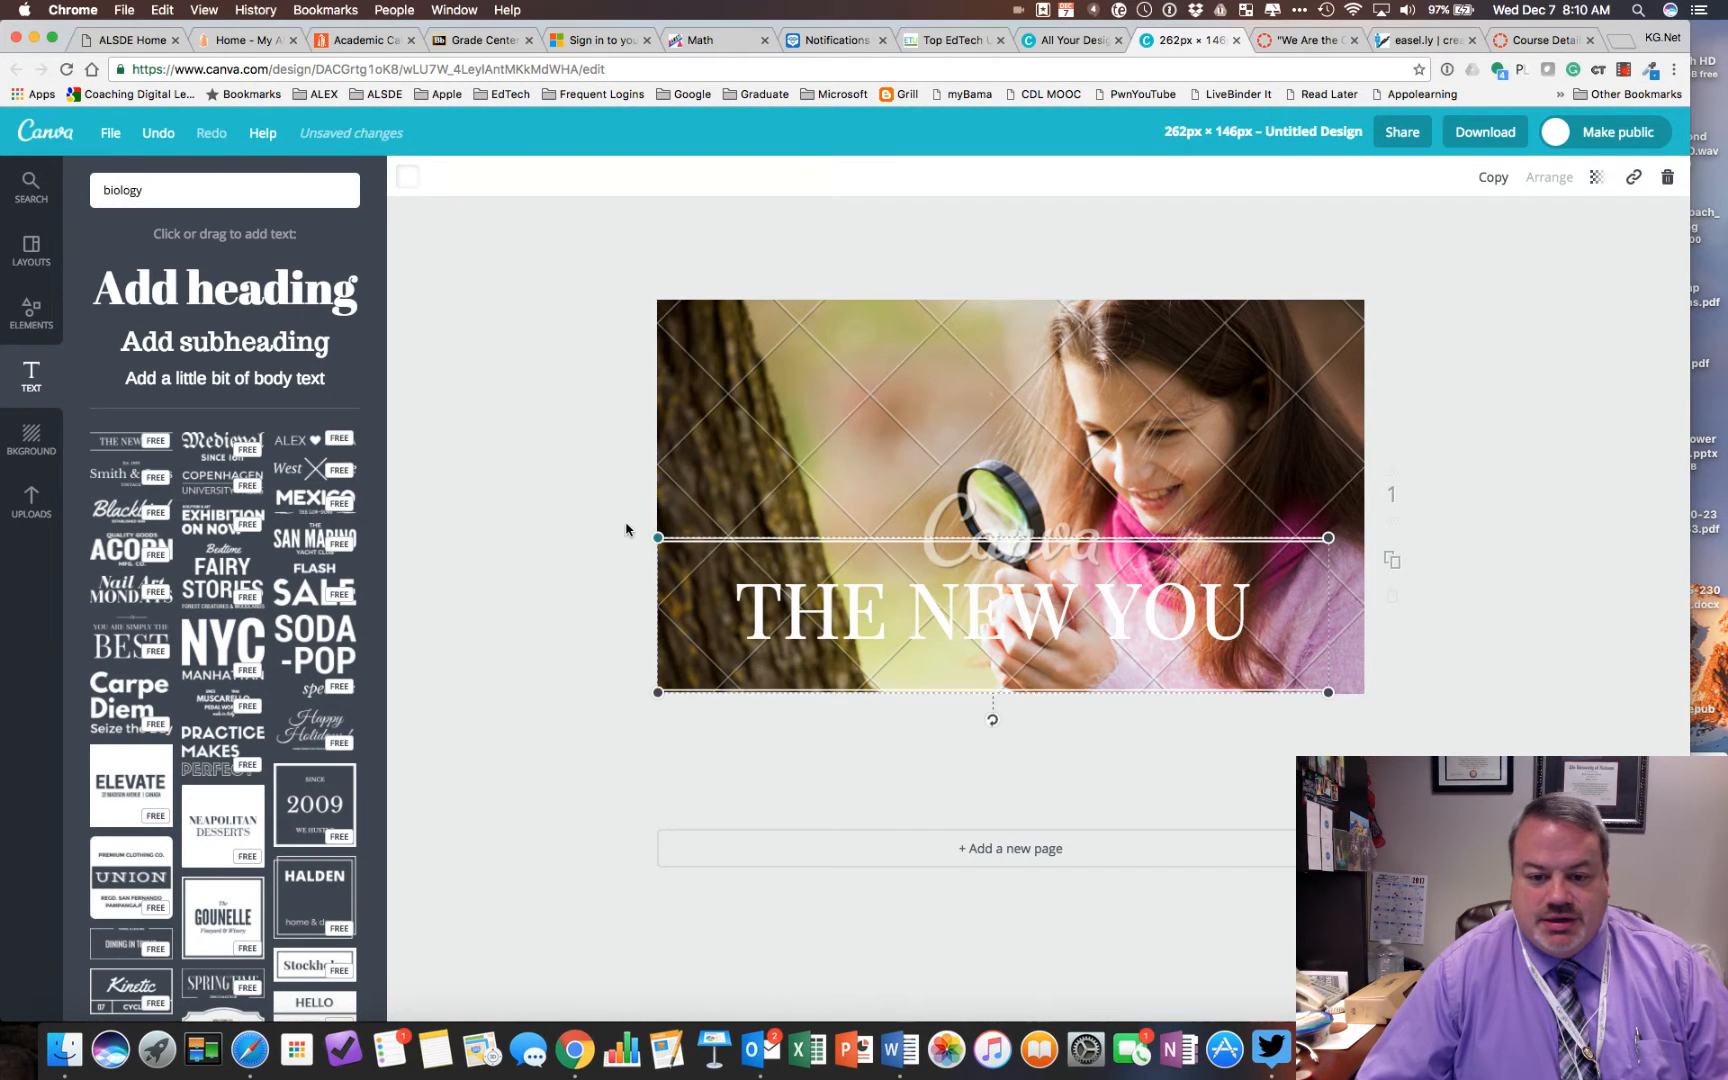
pyautogui.moveTo(657, 538); pyautogui.dragTo(824, 613)
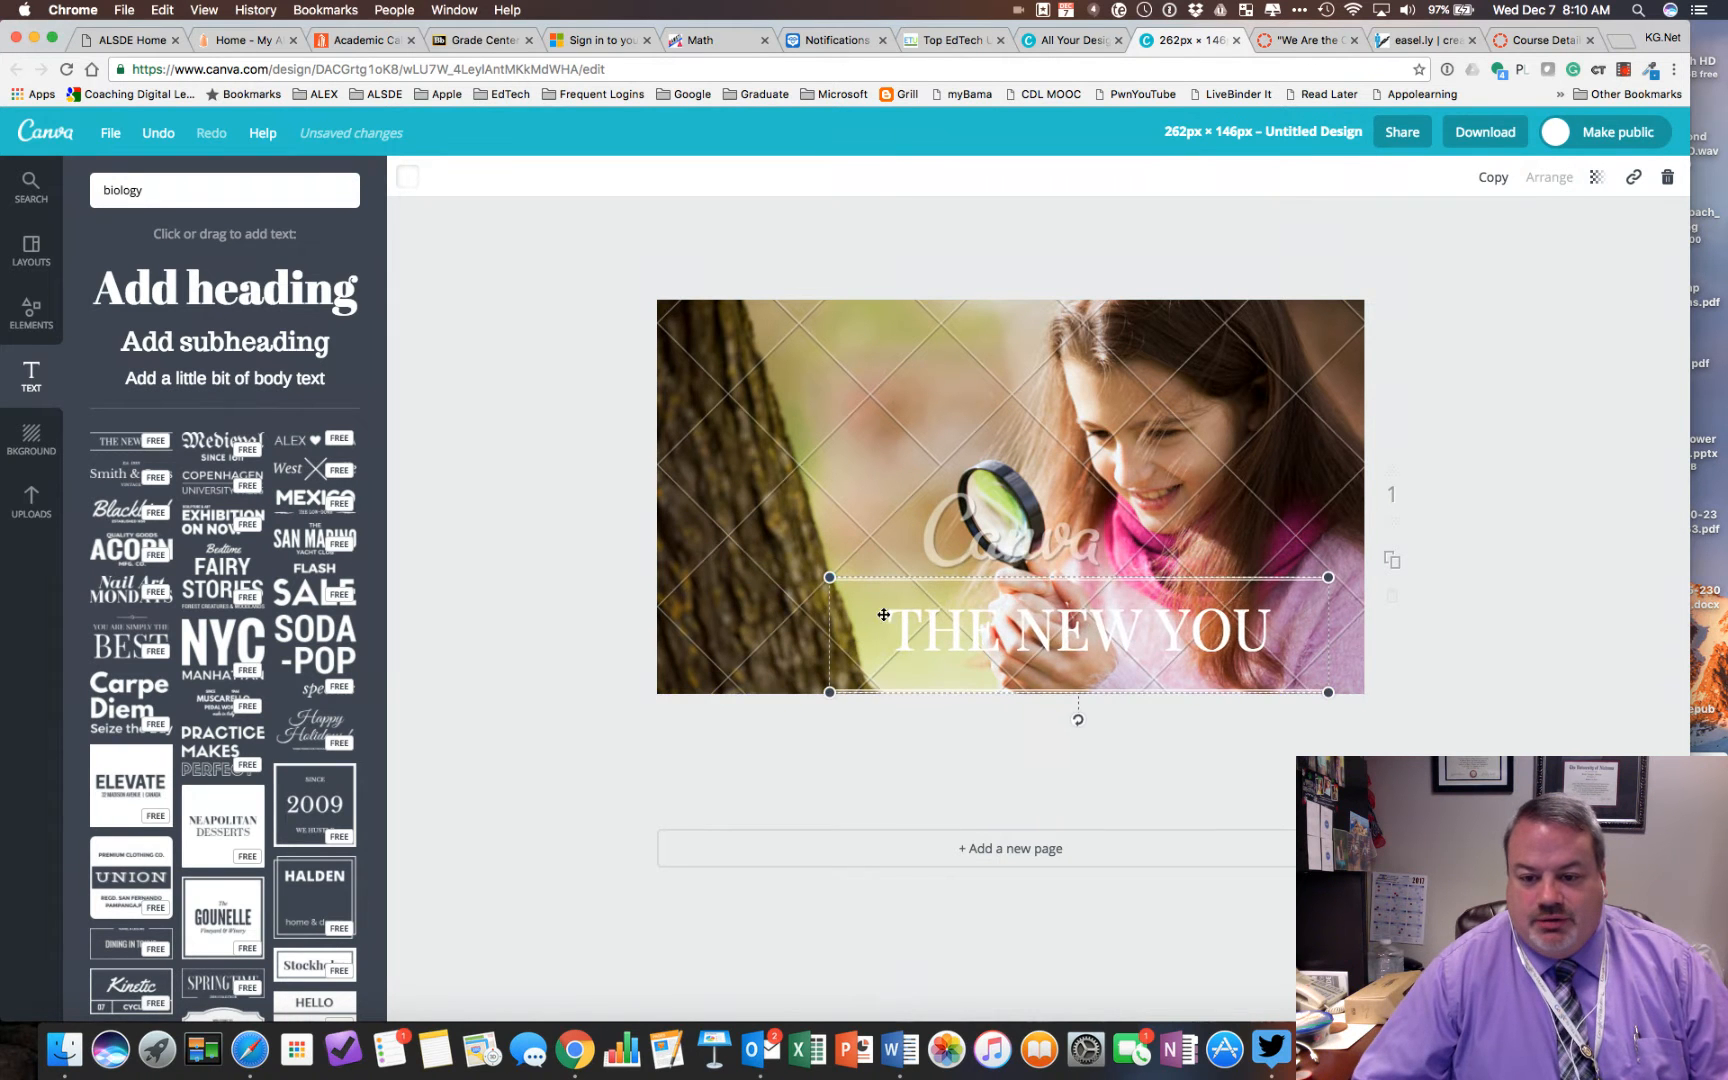
pyautogui.moveTo(1053, 638); pyautogui.dragTo(889, 641)
pyautogui.moveTo(660, 578); pyautogui.dragTo(764, 602)
pyautogui.moveTo(970, 648); pyautogui.dragTo(884, 652)
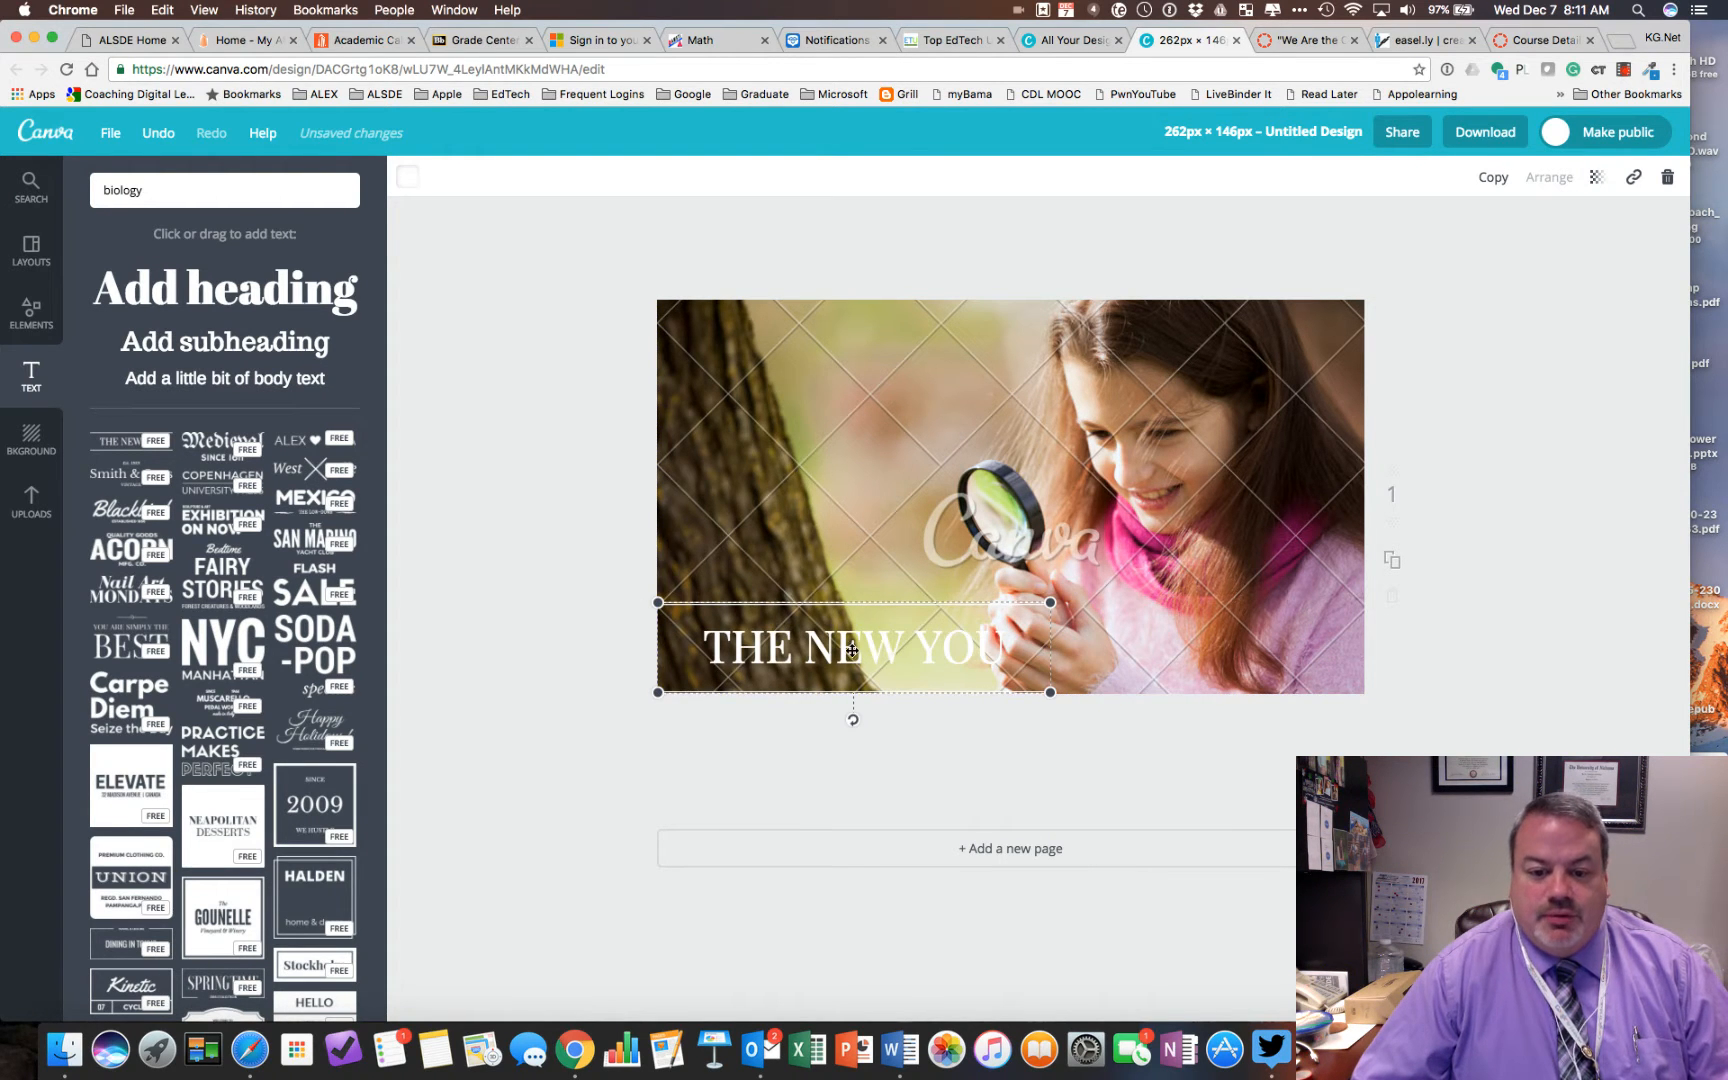
# Replace the "THE NEW YOU" text with "Biology 101".
pyautogui.tripleClick(852, 649)
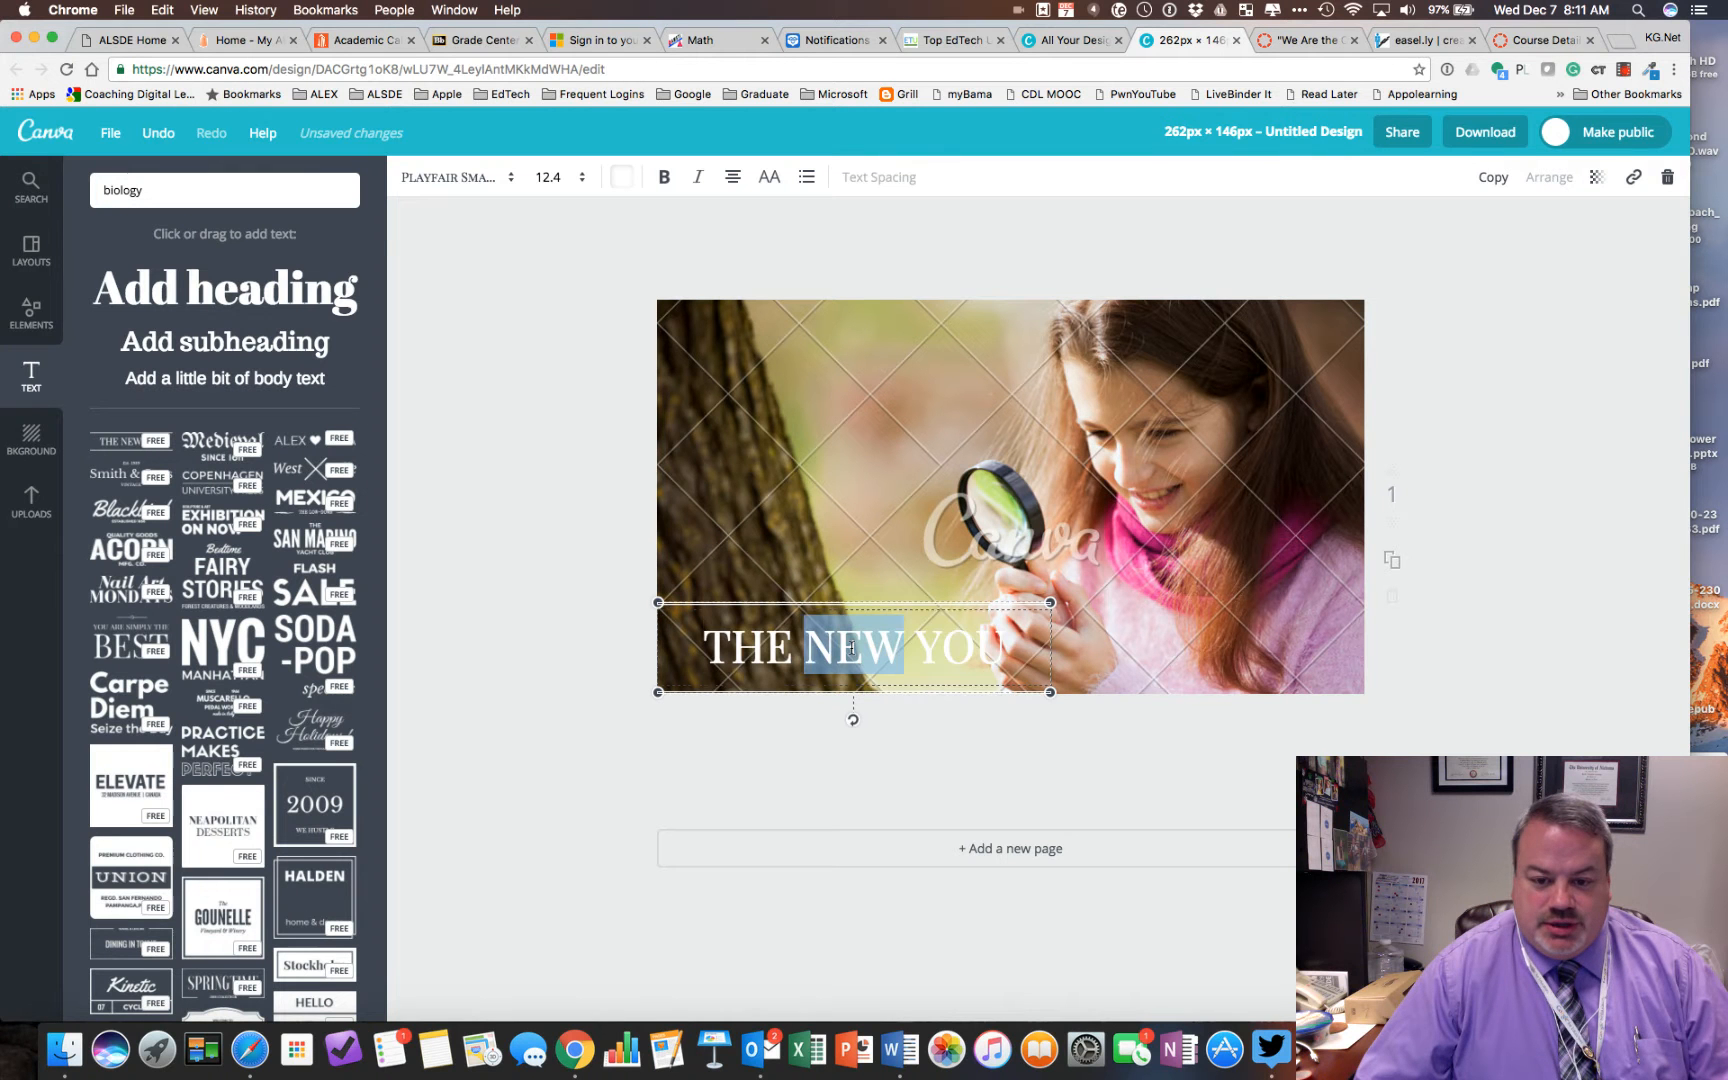
pyautogui.write('Biolo')
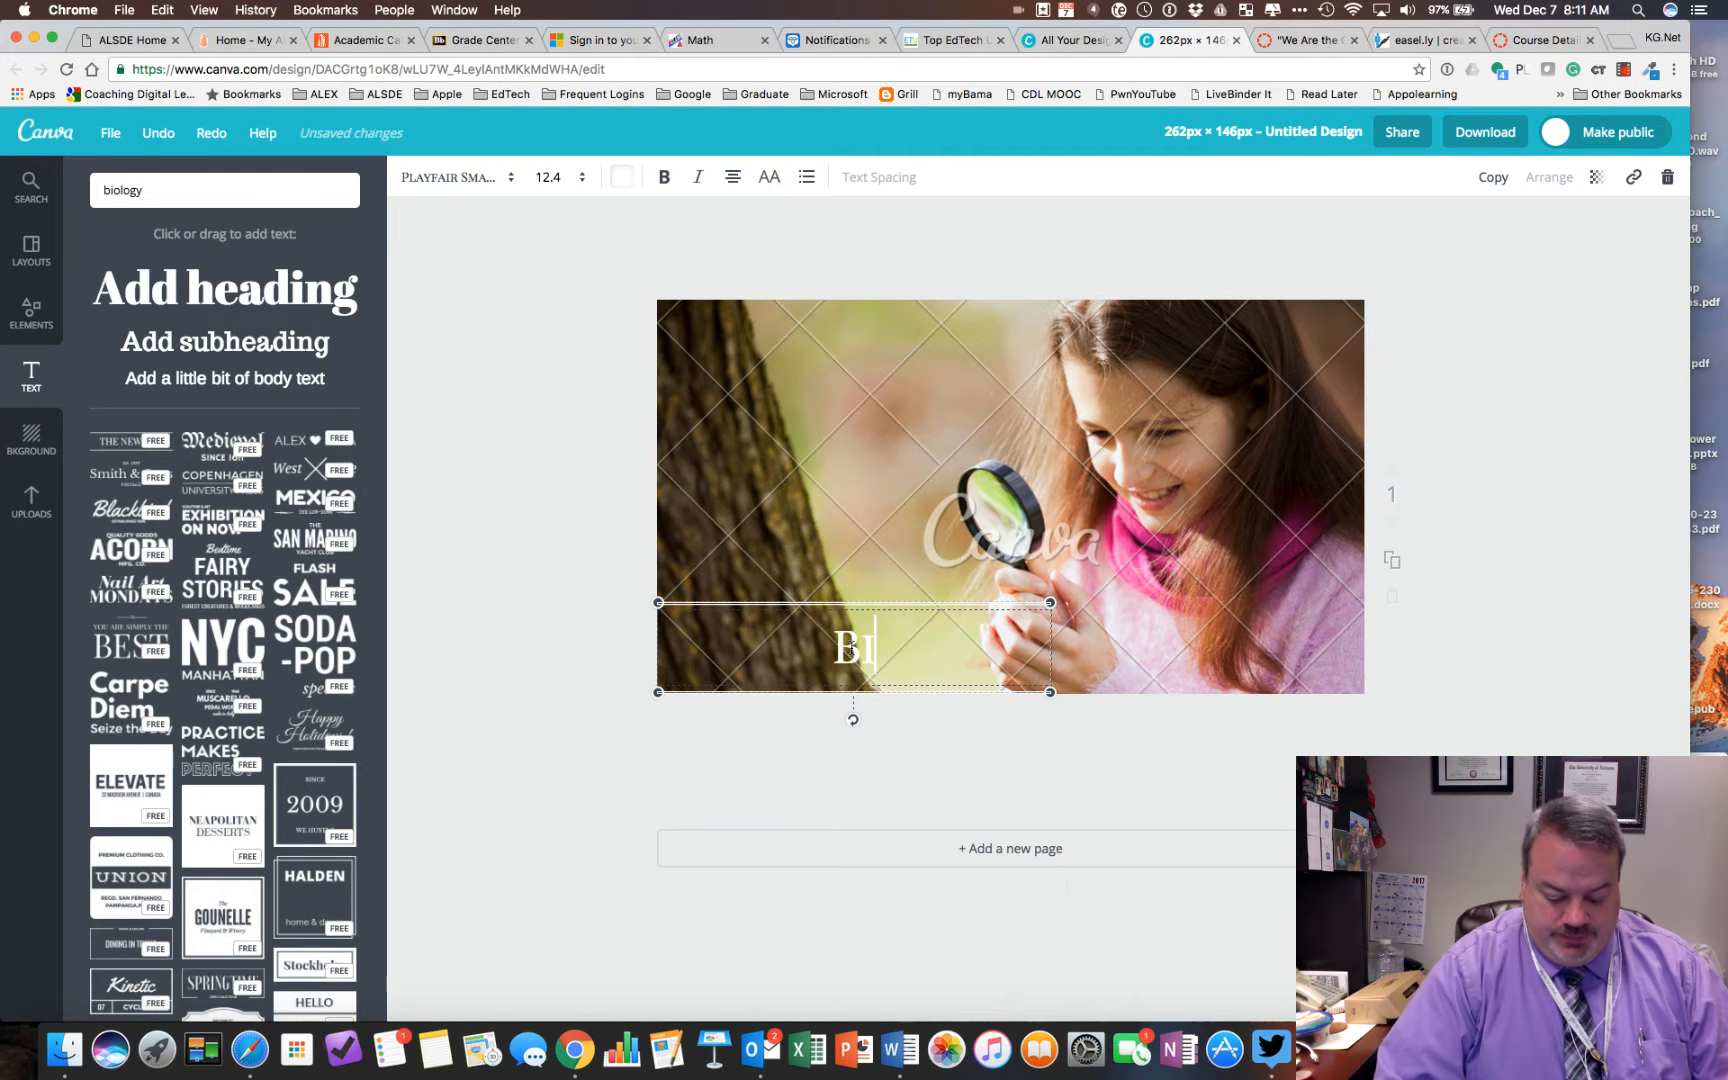
pyautogui.write('gy 10')
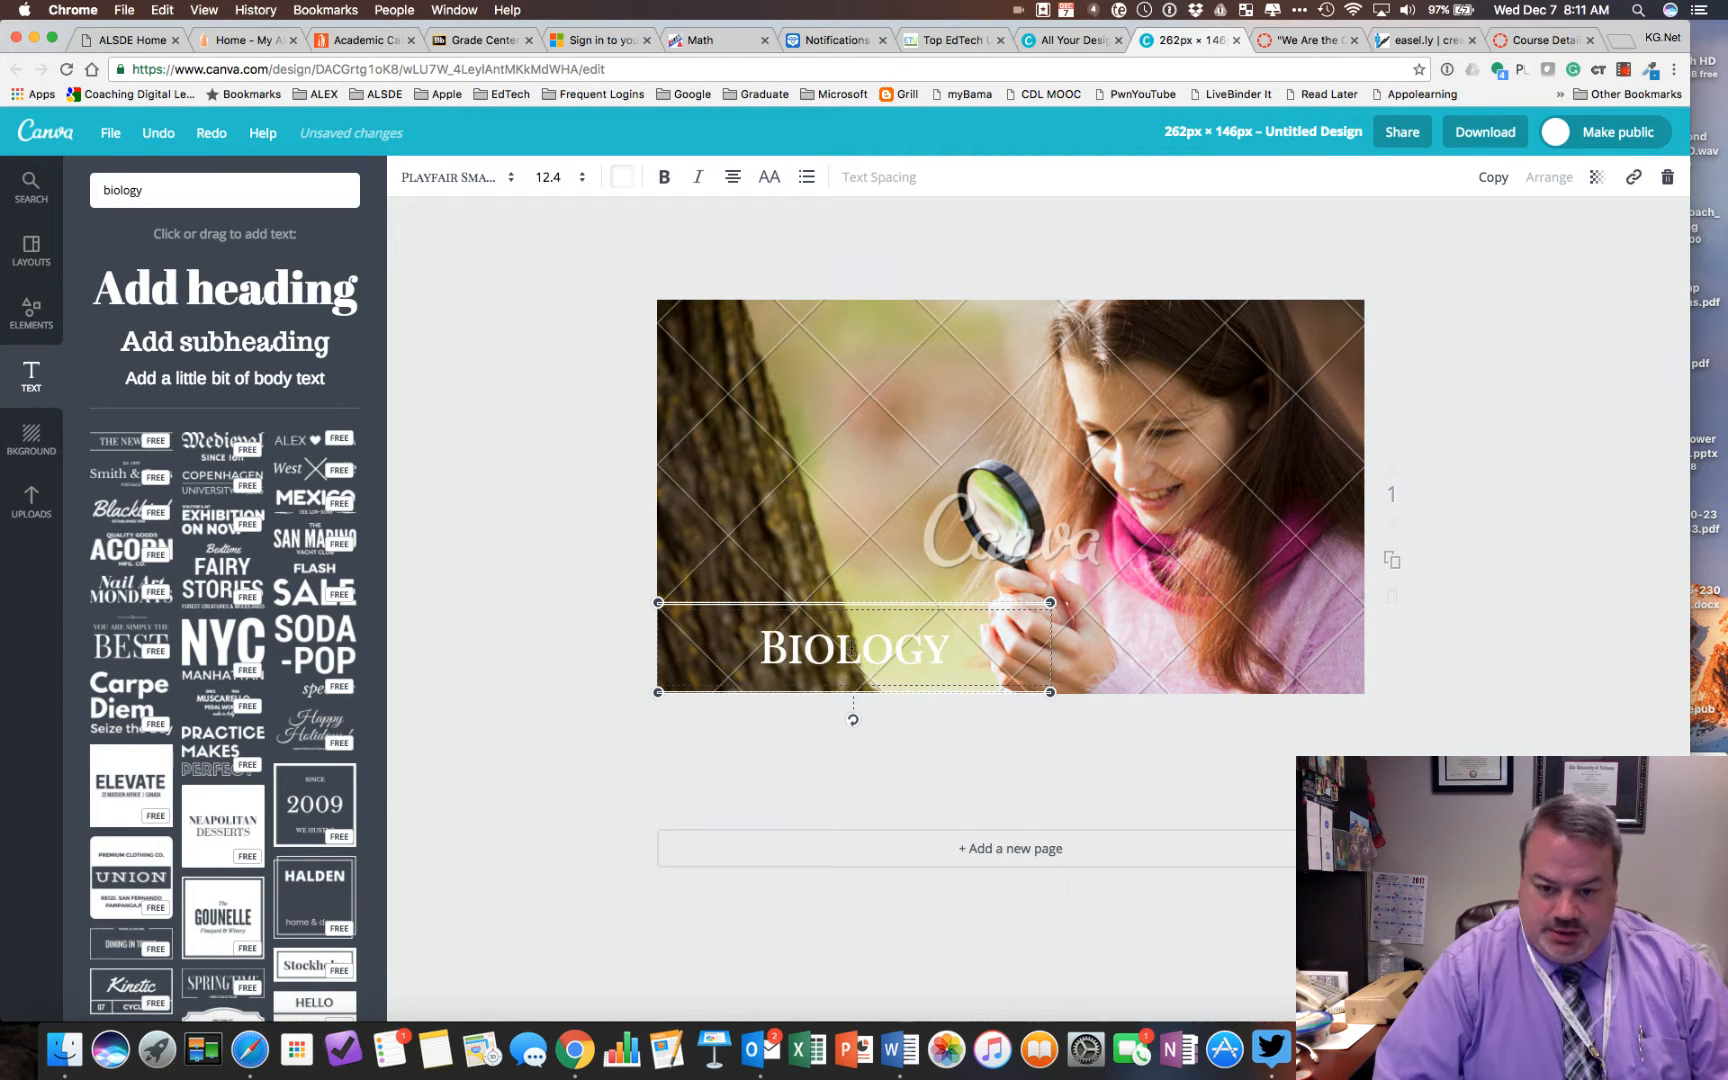
pyautogui.write('1')
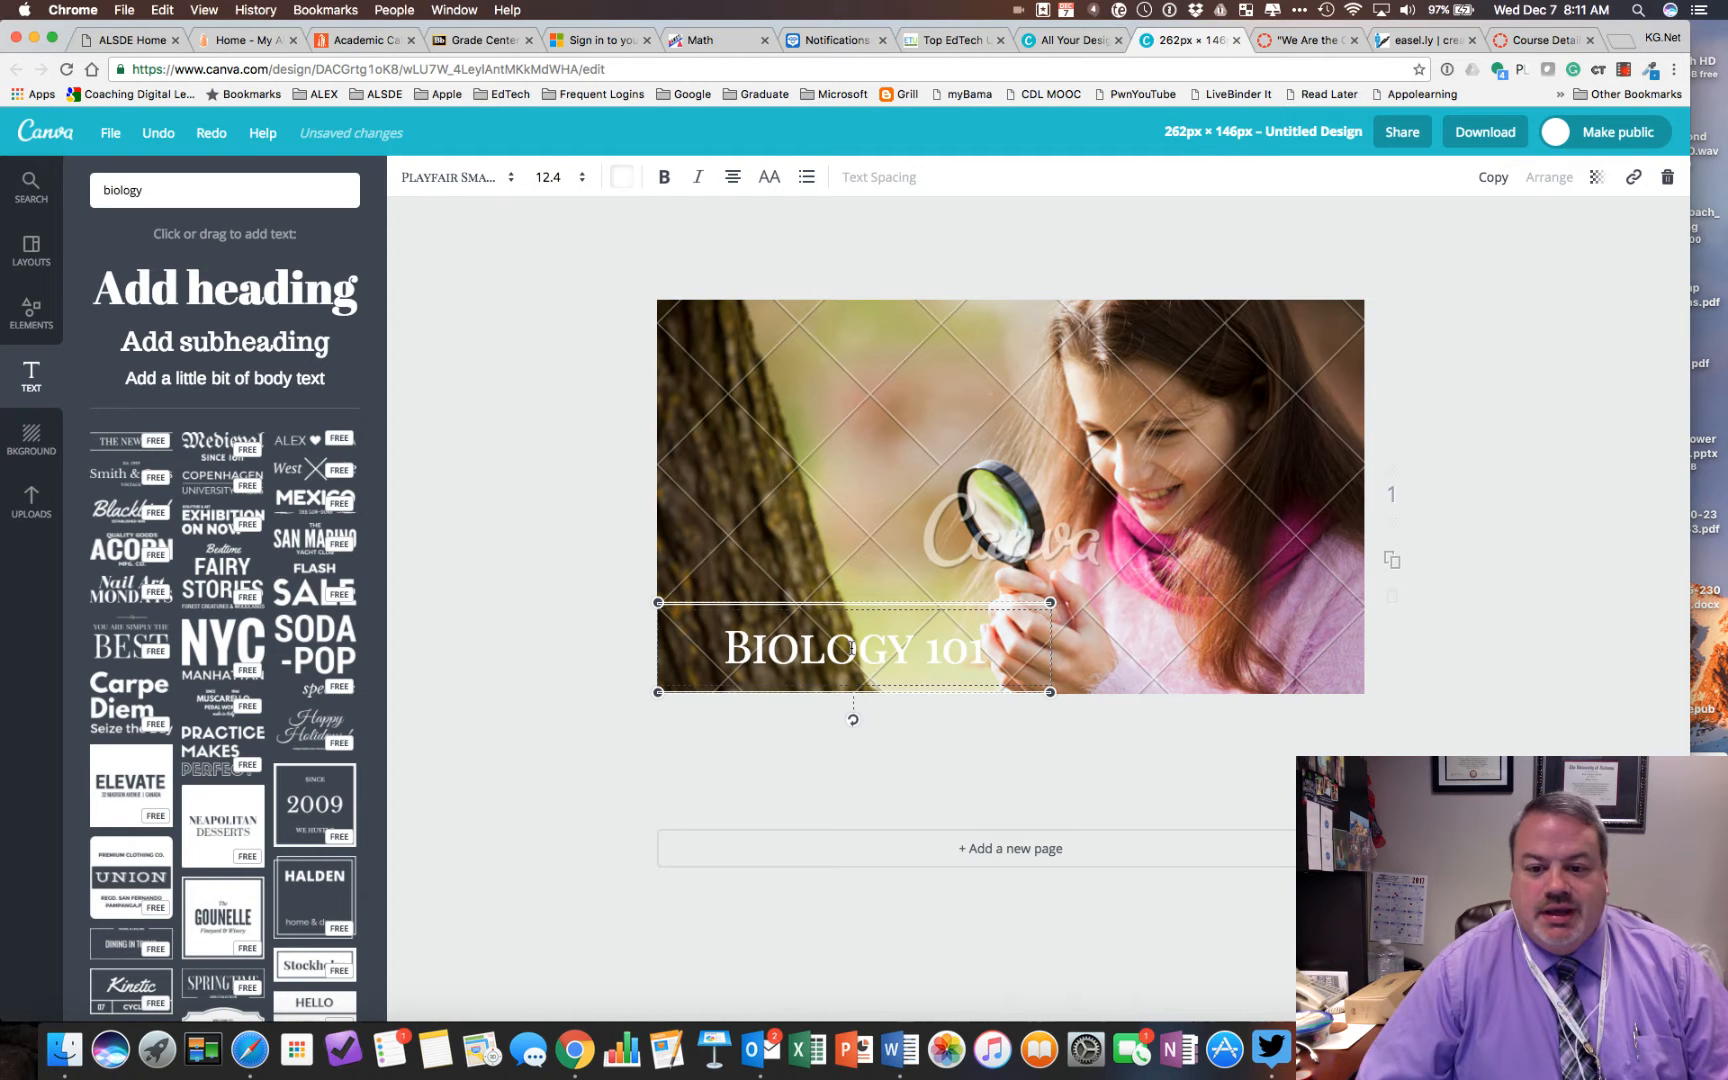
# Change the color of the "Biology 101" text to black from the default palette.
pyautogui.moveTo(992, 648); pyautogui.dragTo(732, 651)
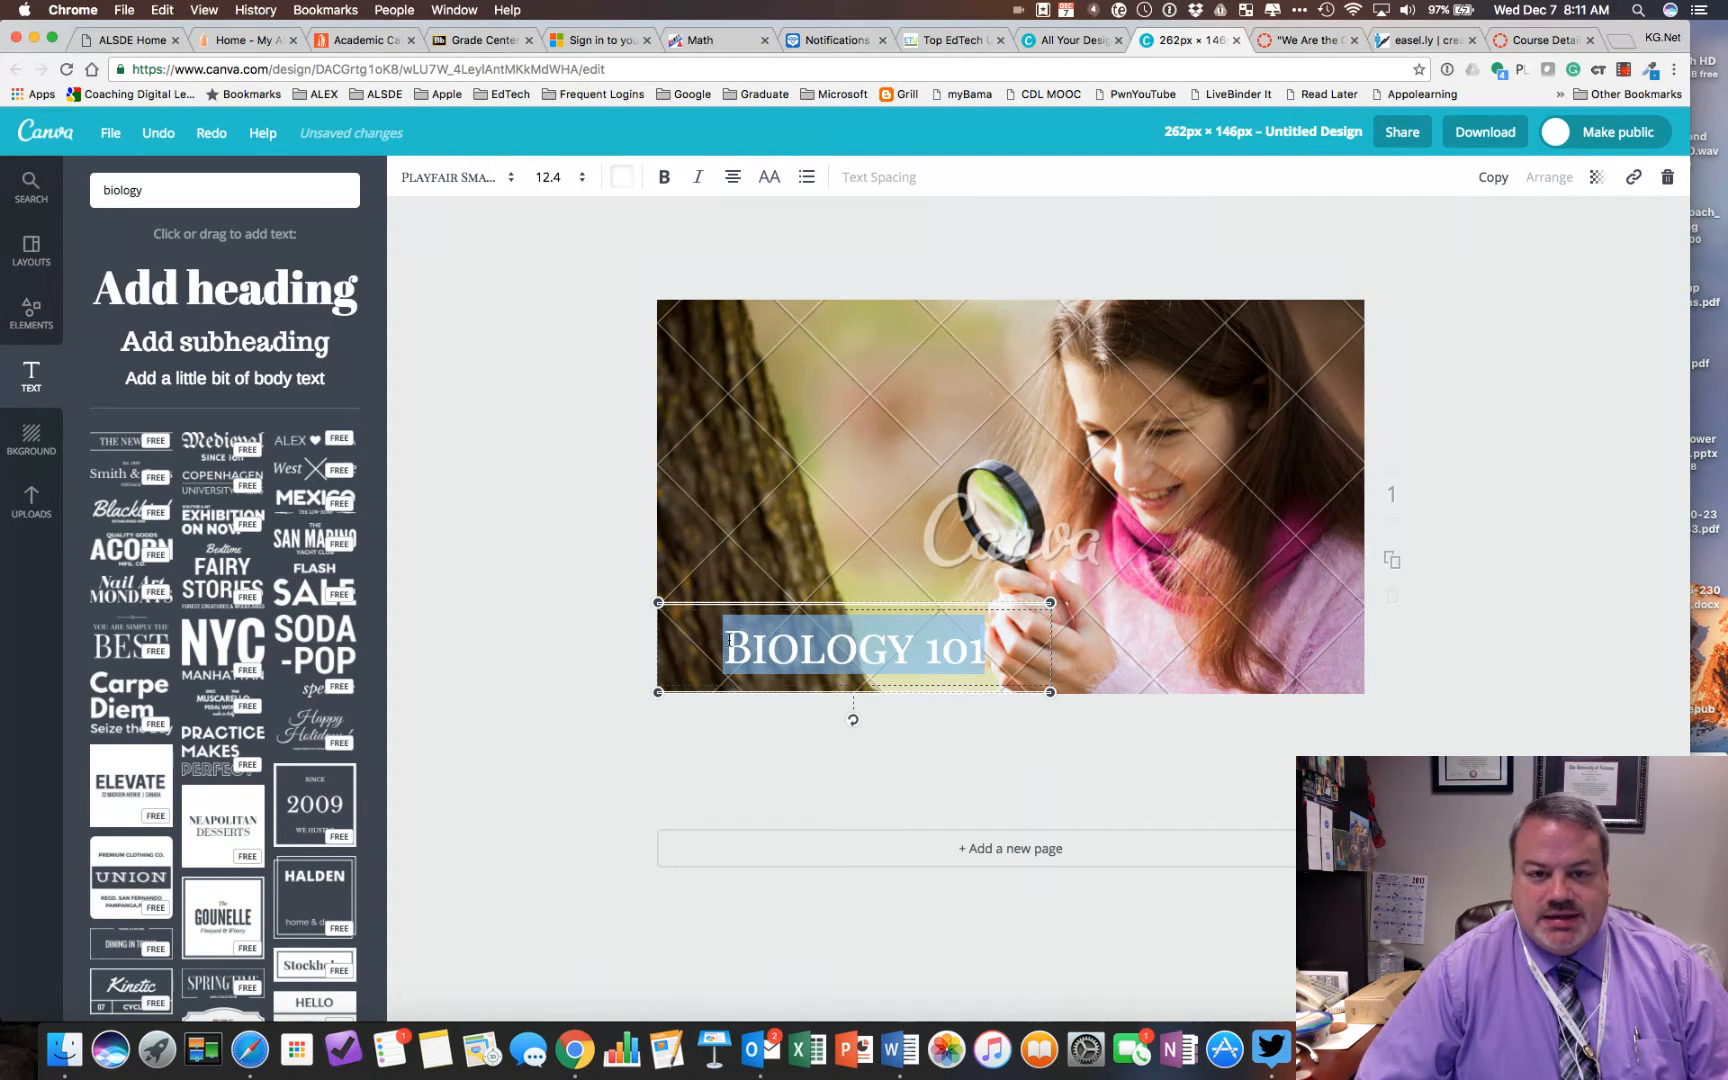
pyautogui.click(622, 178)
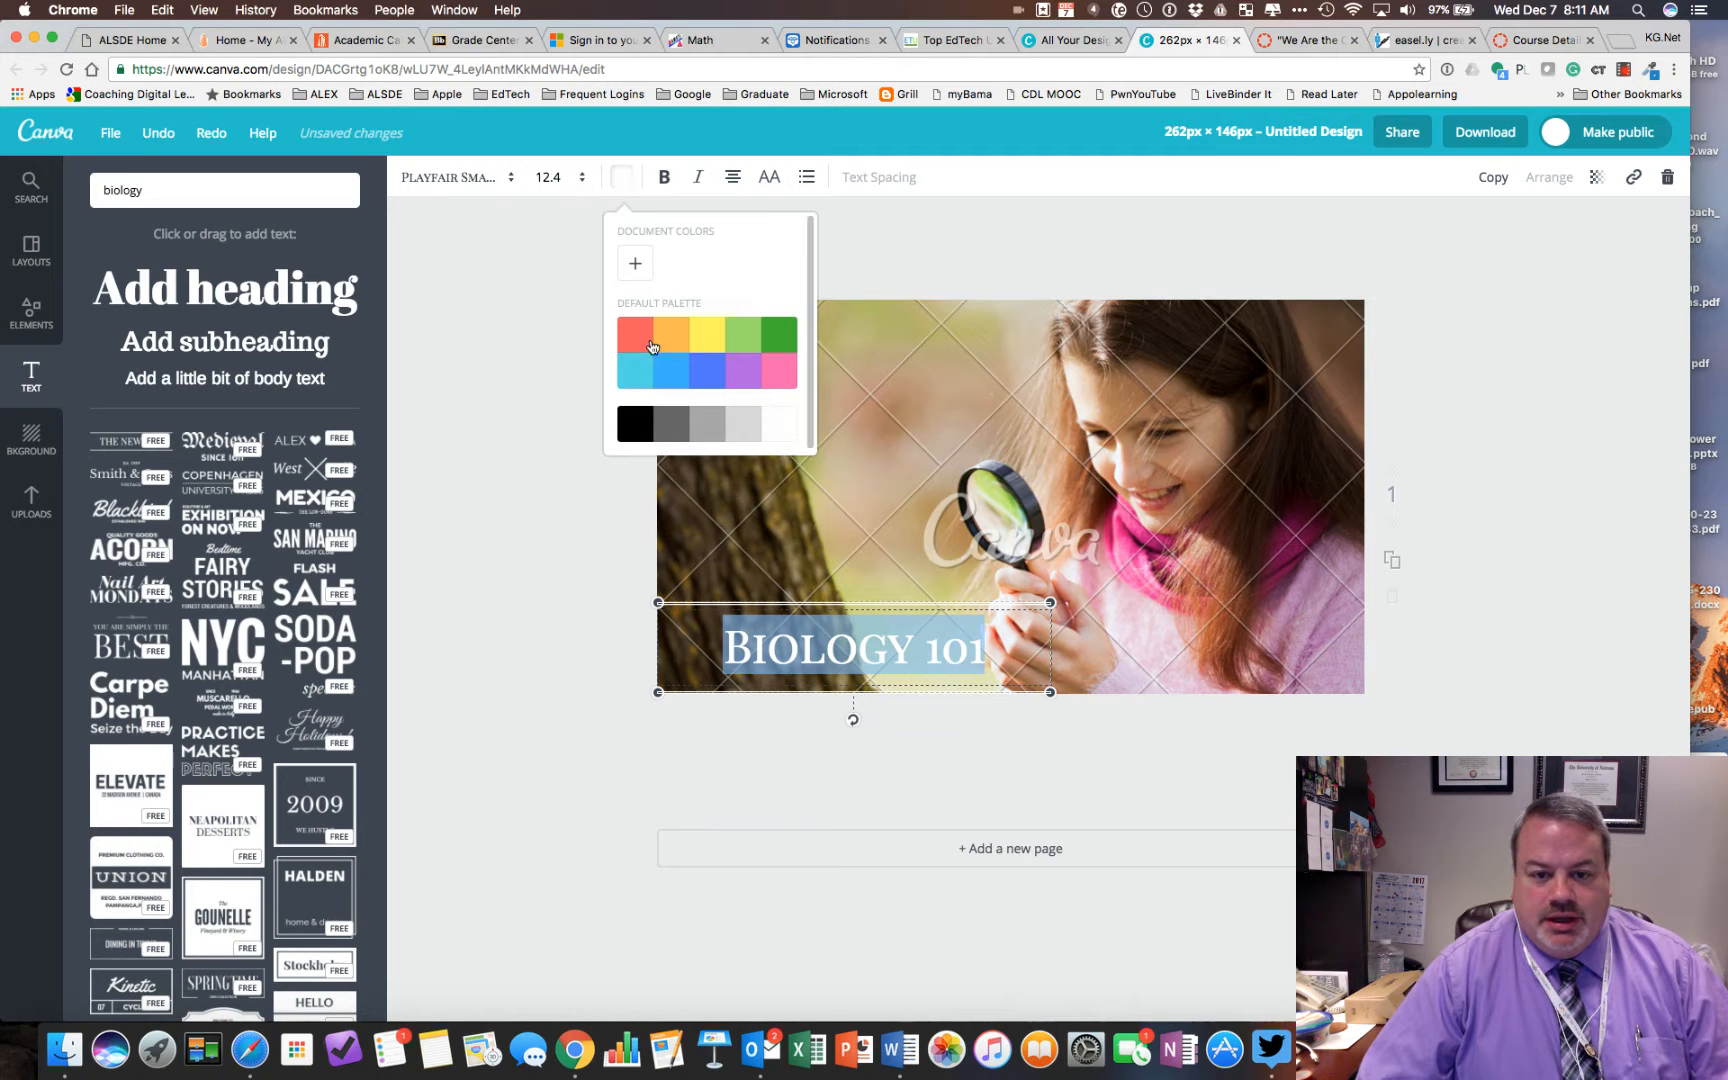
pyautogui.click(668, 422)
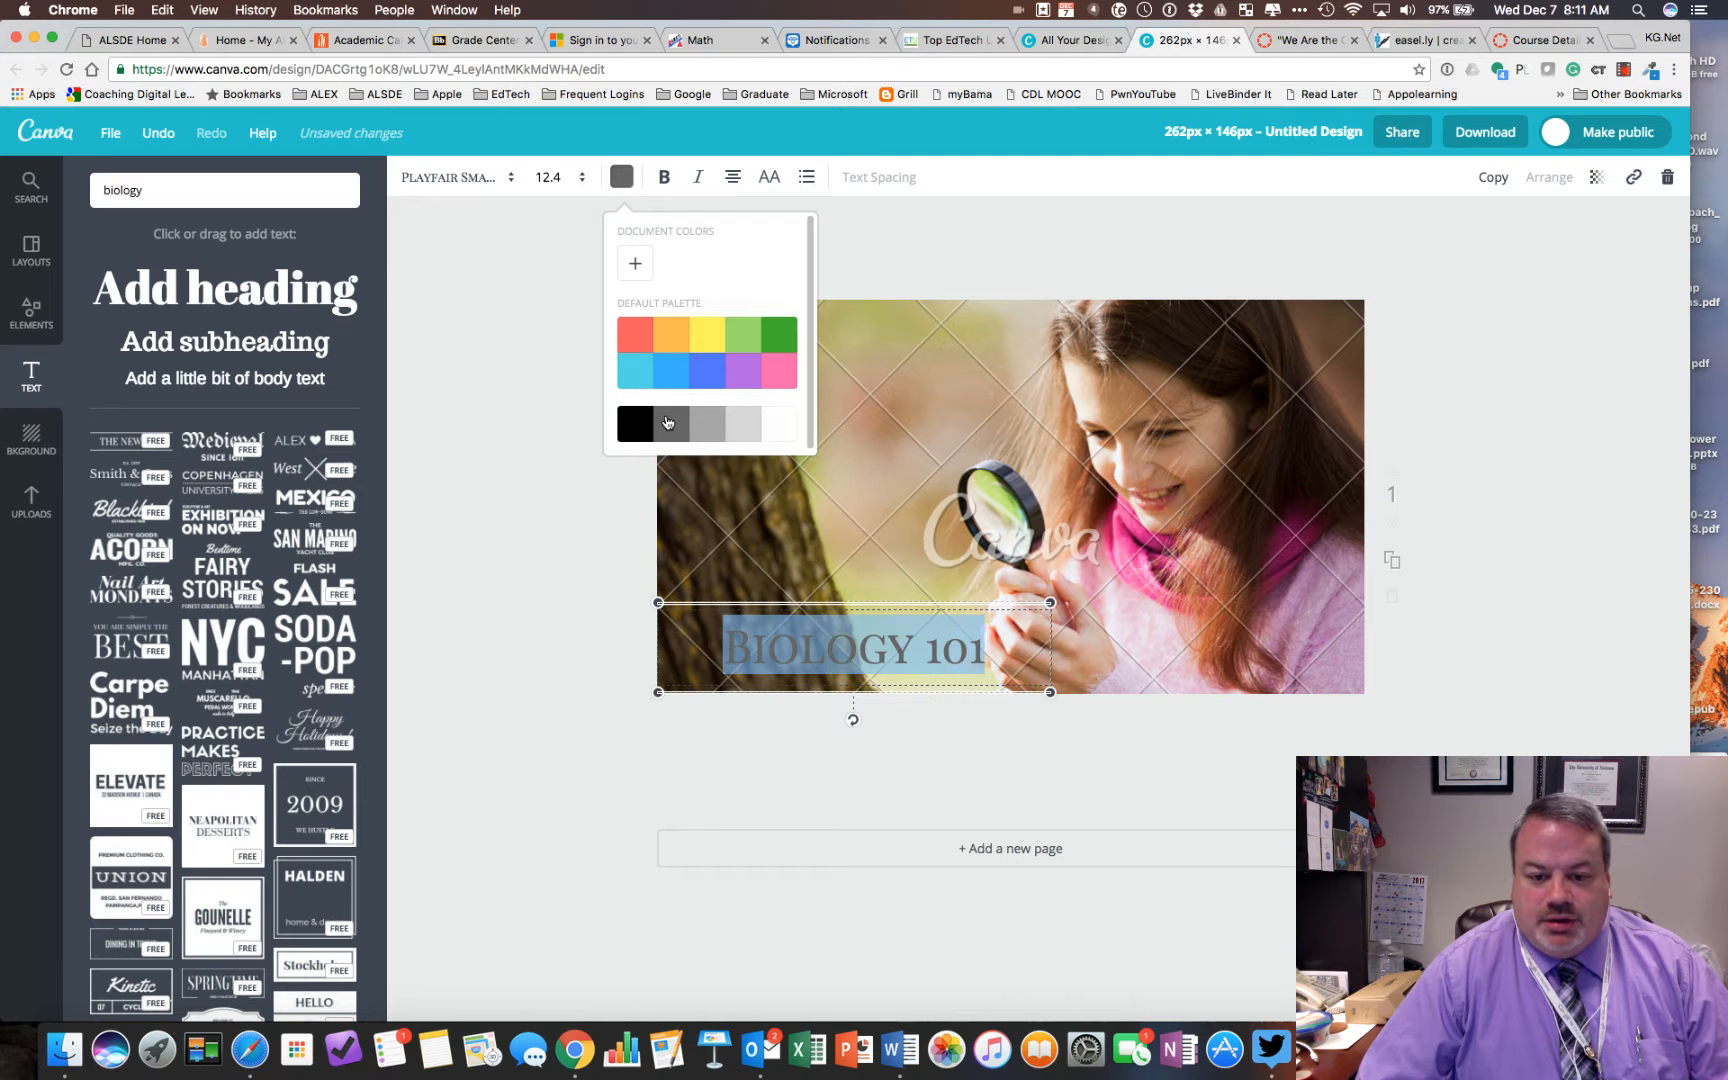
pyautogui.click(631, 424)
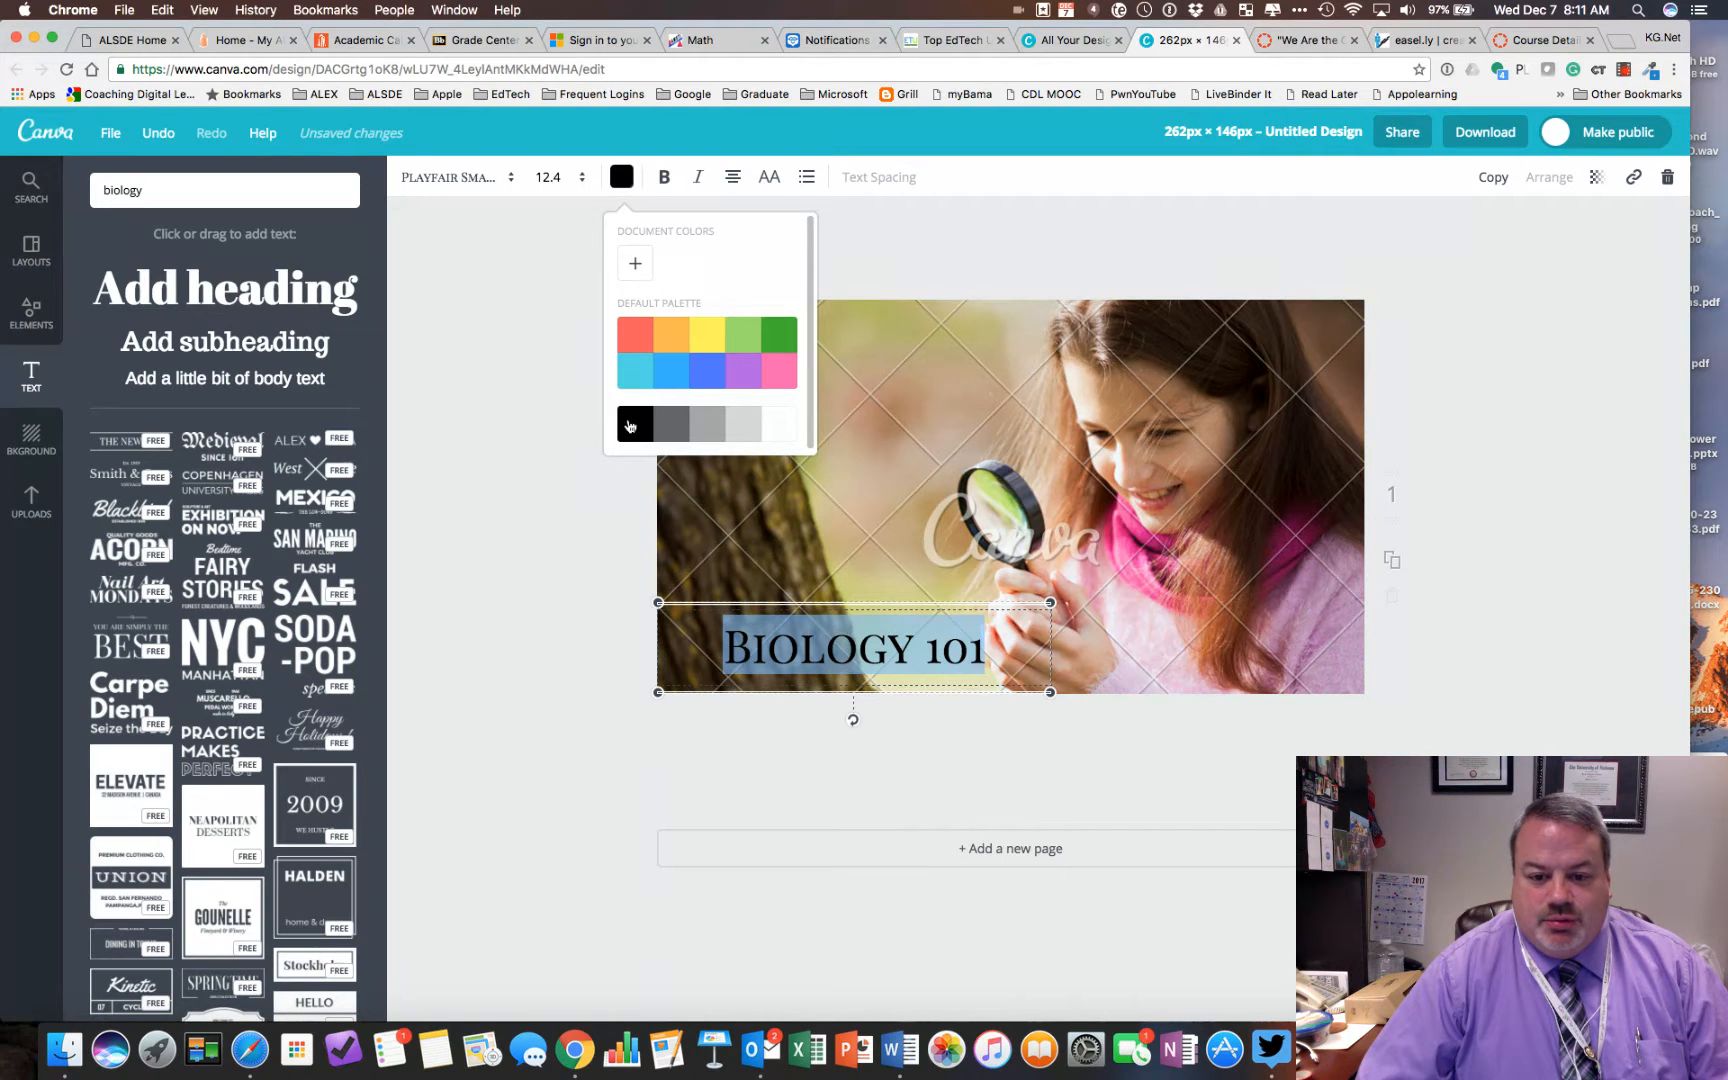
pyautogui.click(622, 527)
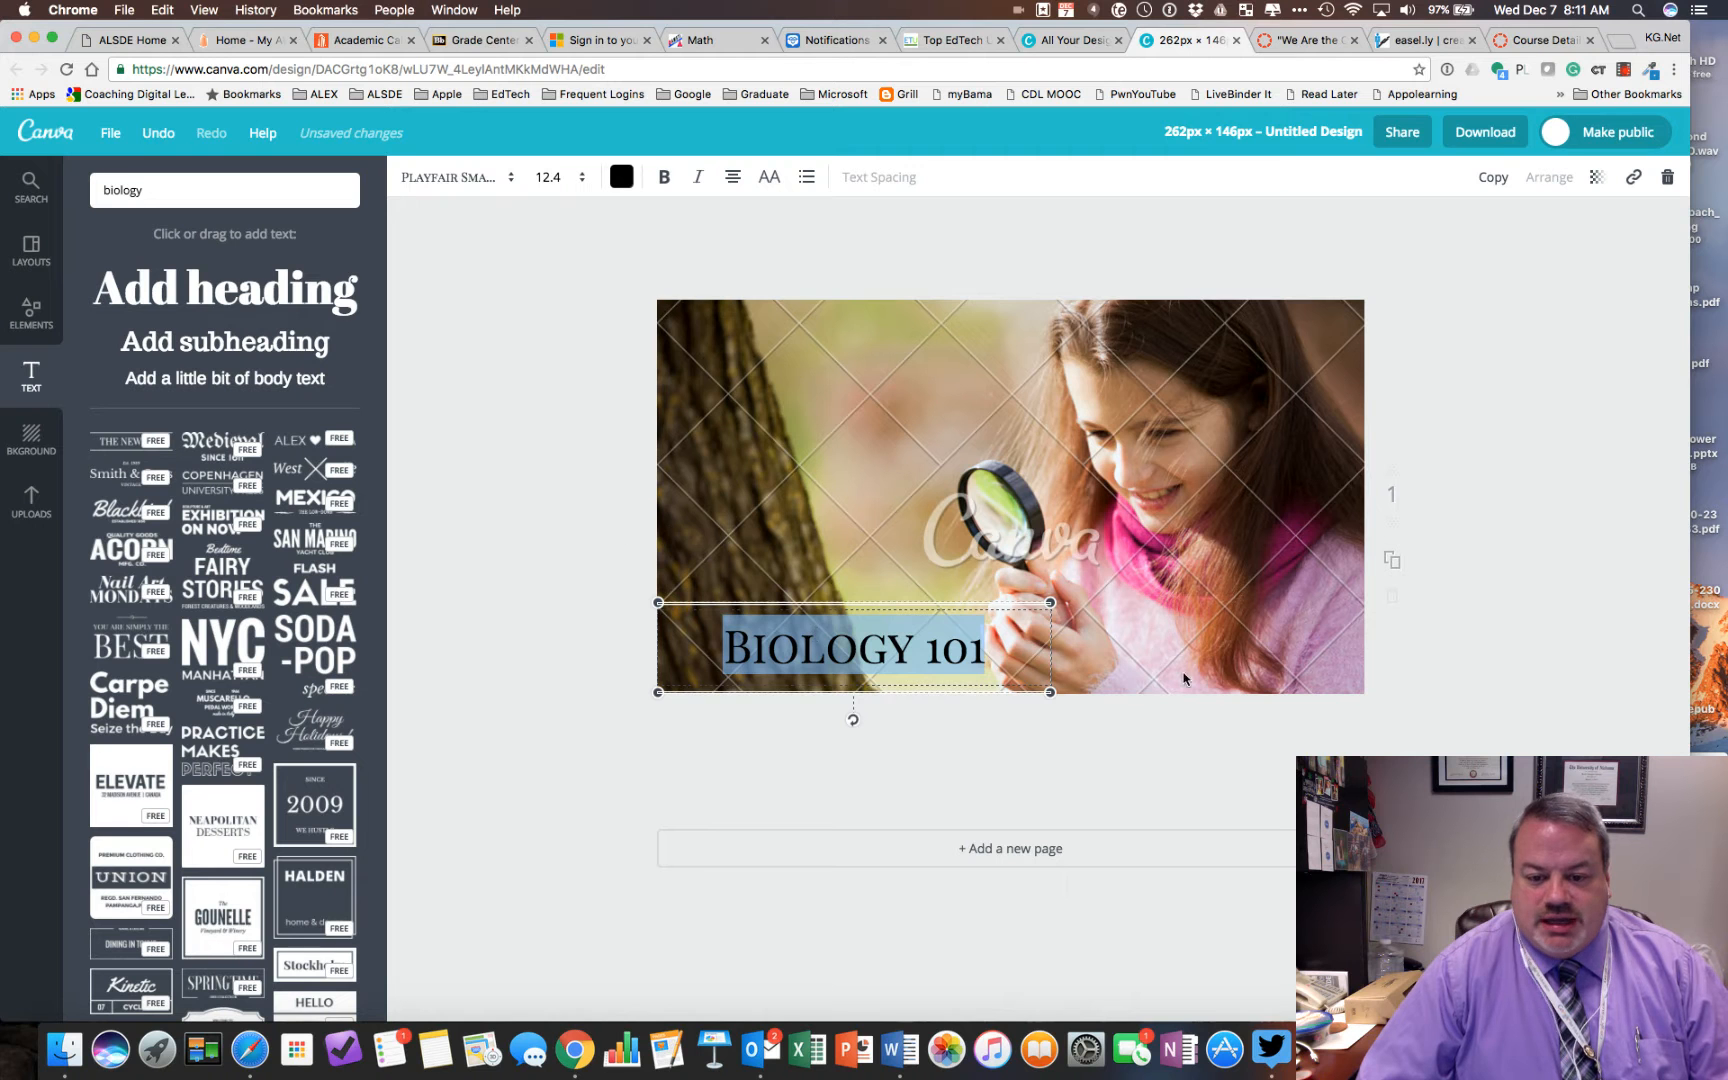
pyautogui.click(1274, 638)
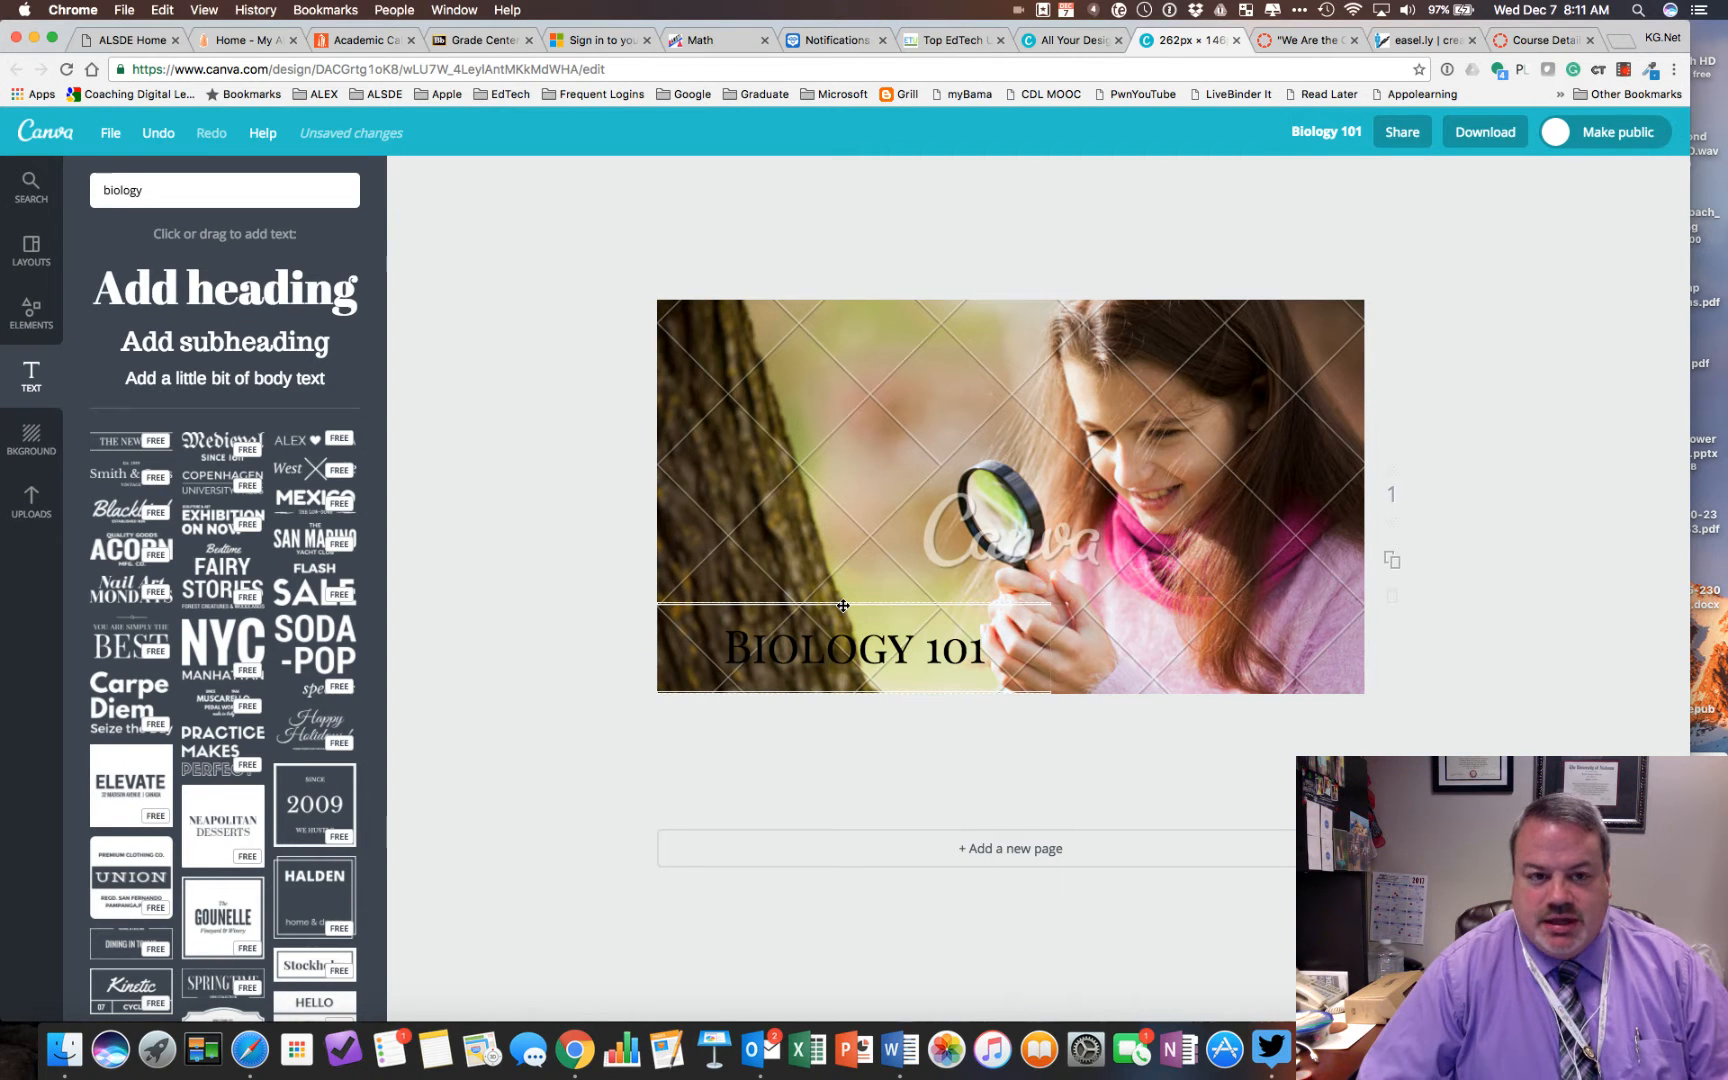
# Recolor the white lines above and below the "Biology 101" title to black.
pyautogui.click(843, 606)
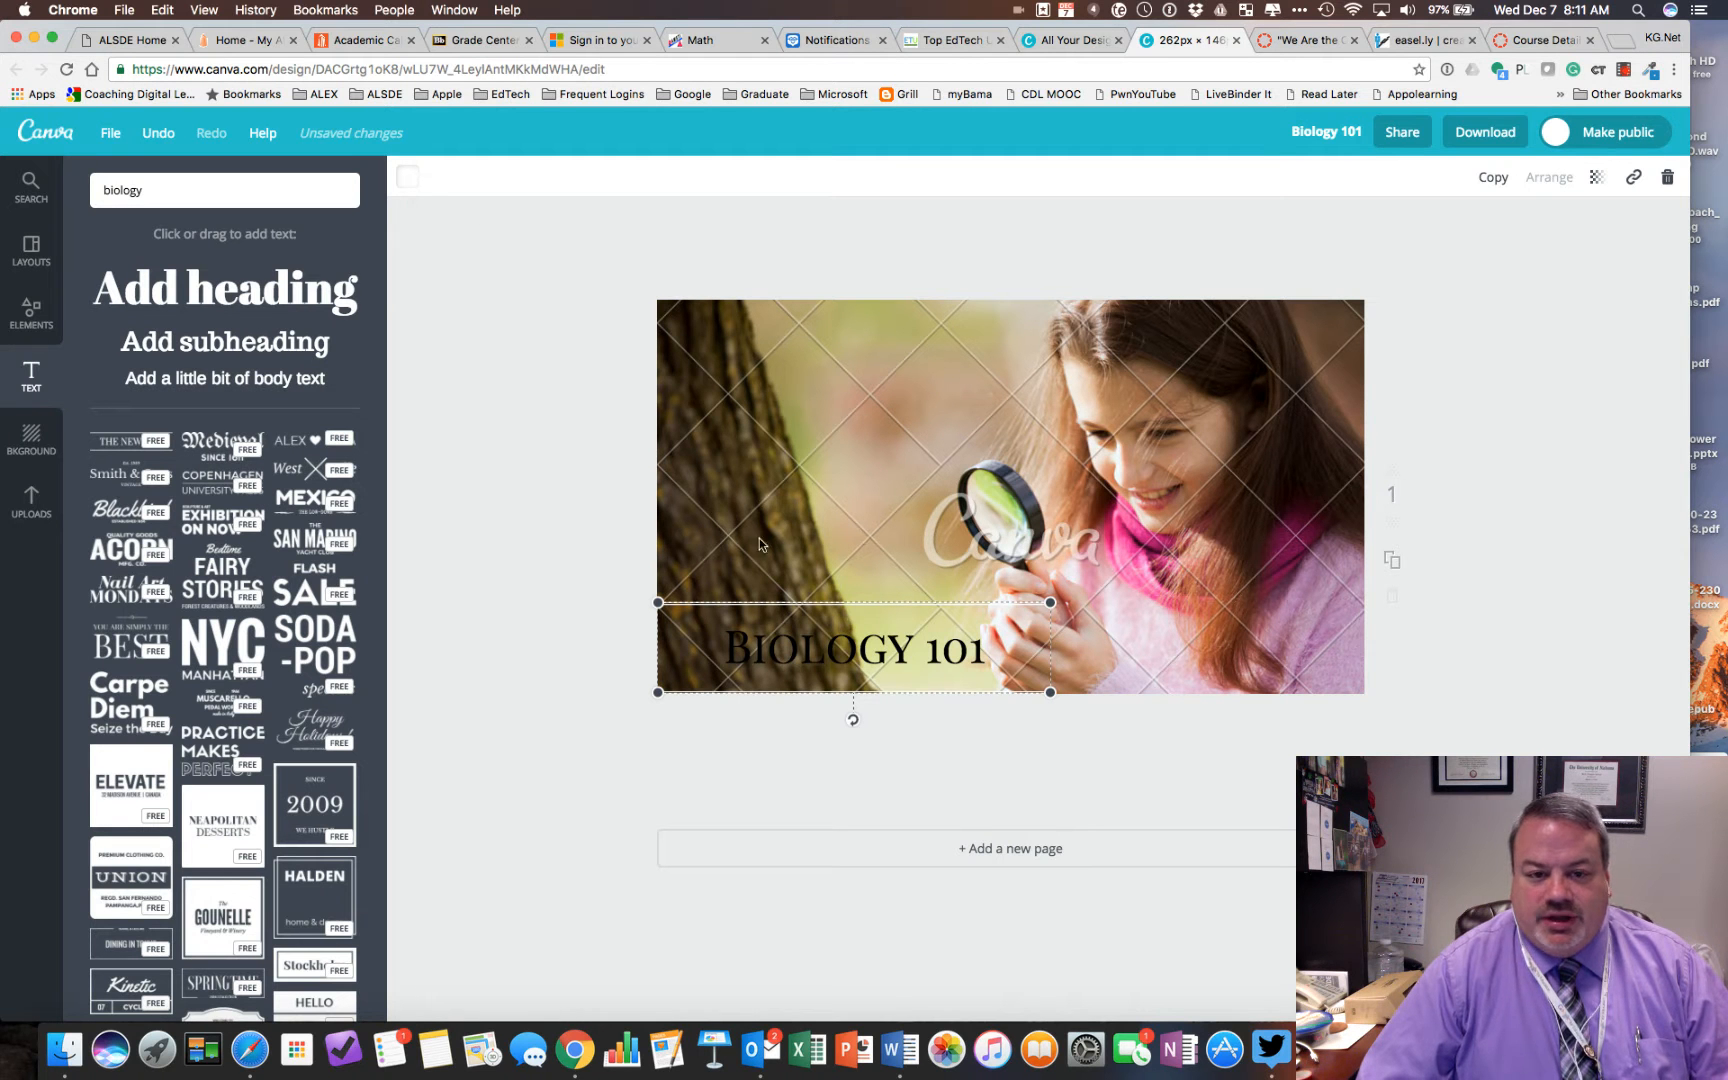
pyautogui.click(407, 183)
pyautogui.click(421, 427)
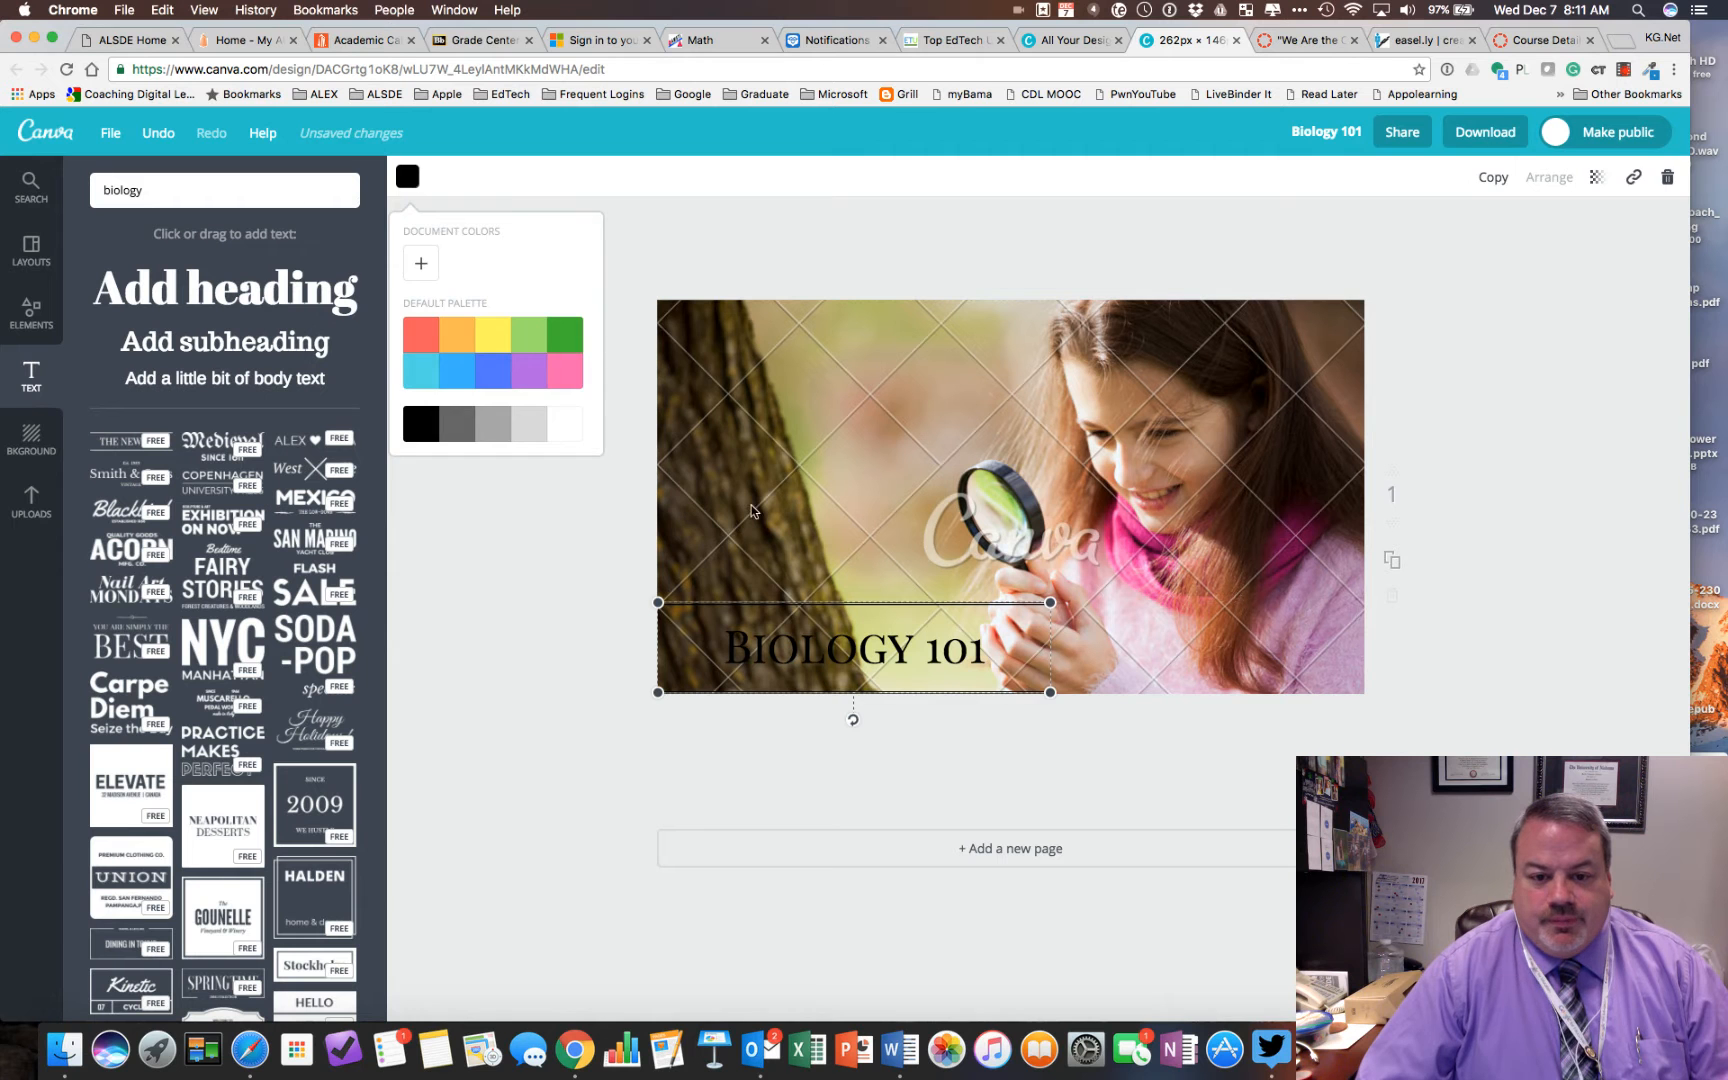
pyautogui.click(785, 508)
# Move the "Biology 101" title with its lines up to the photo's upper-left corner.
pyautogui.moveTo(825, 631); pyautogui.dragTo(824, 626)
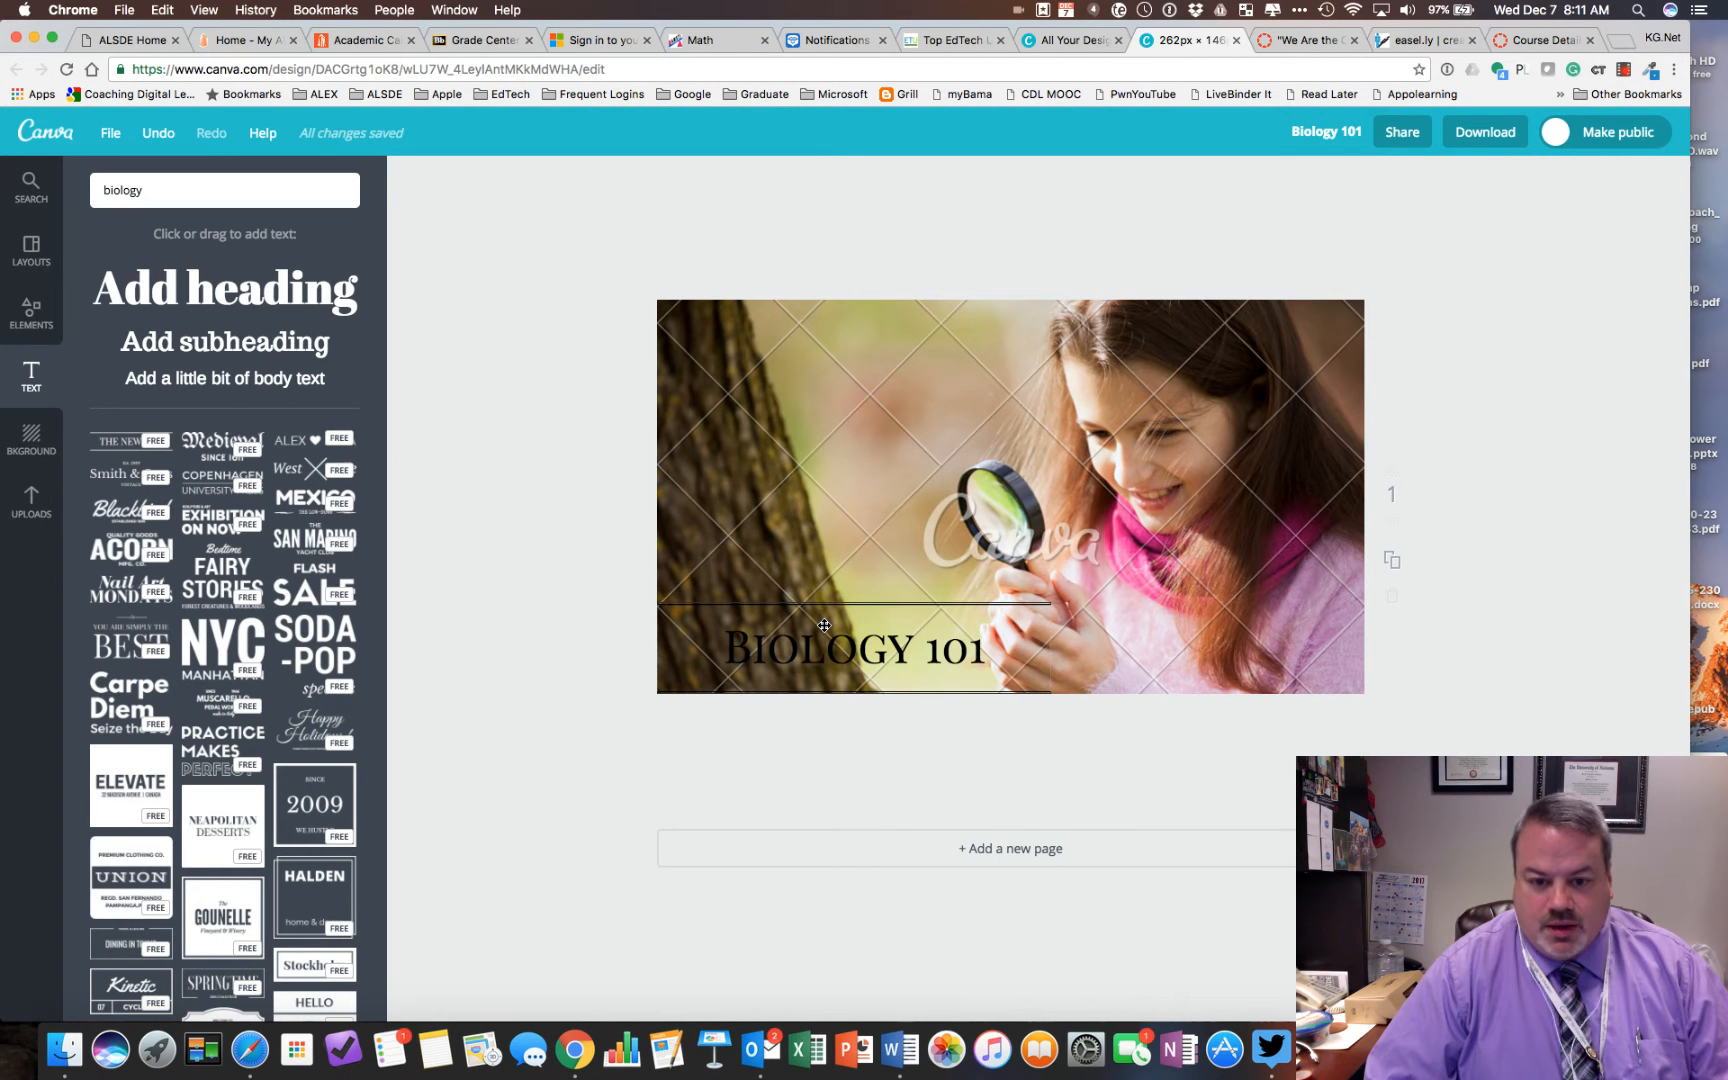
pyautogui.doubleClick(864, 645)
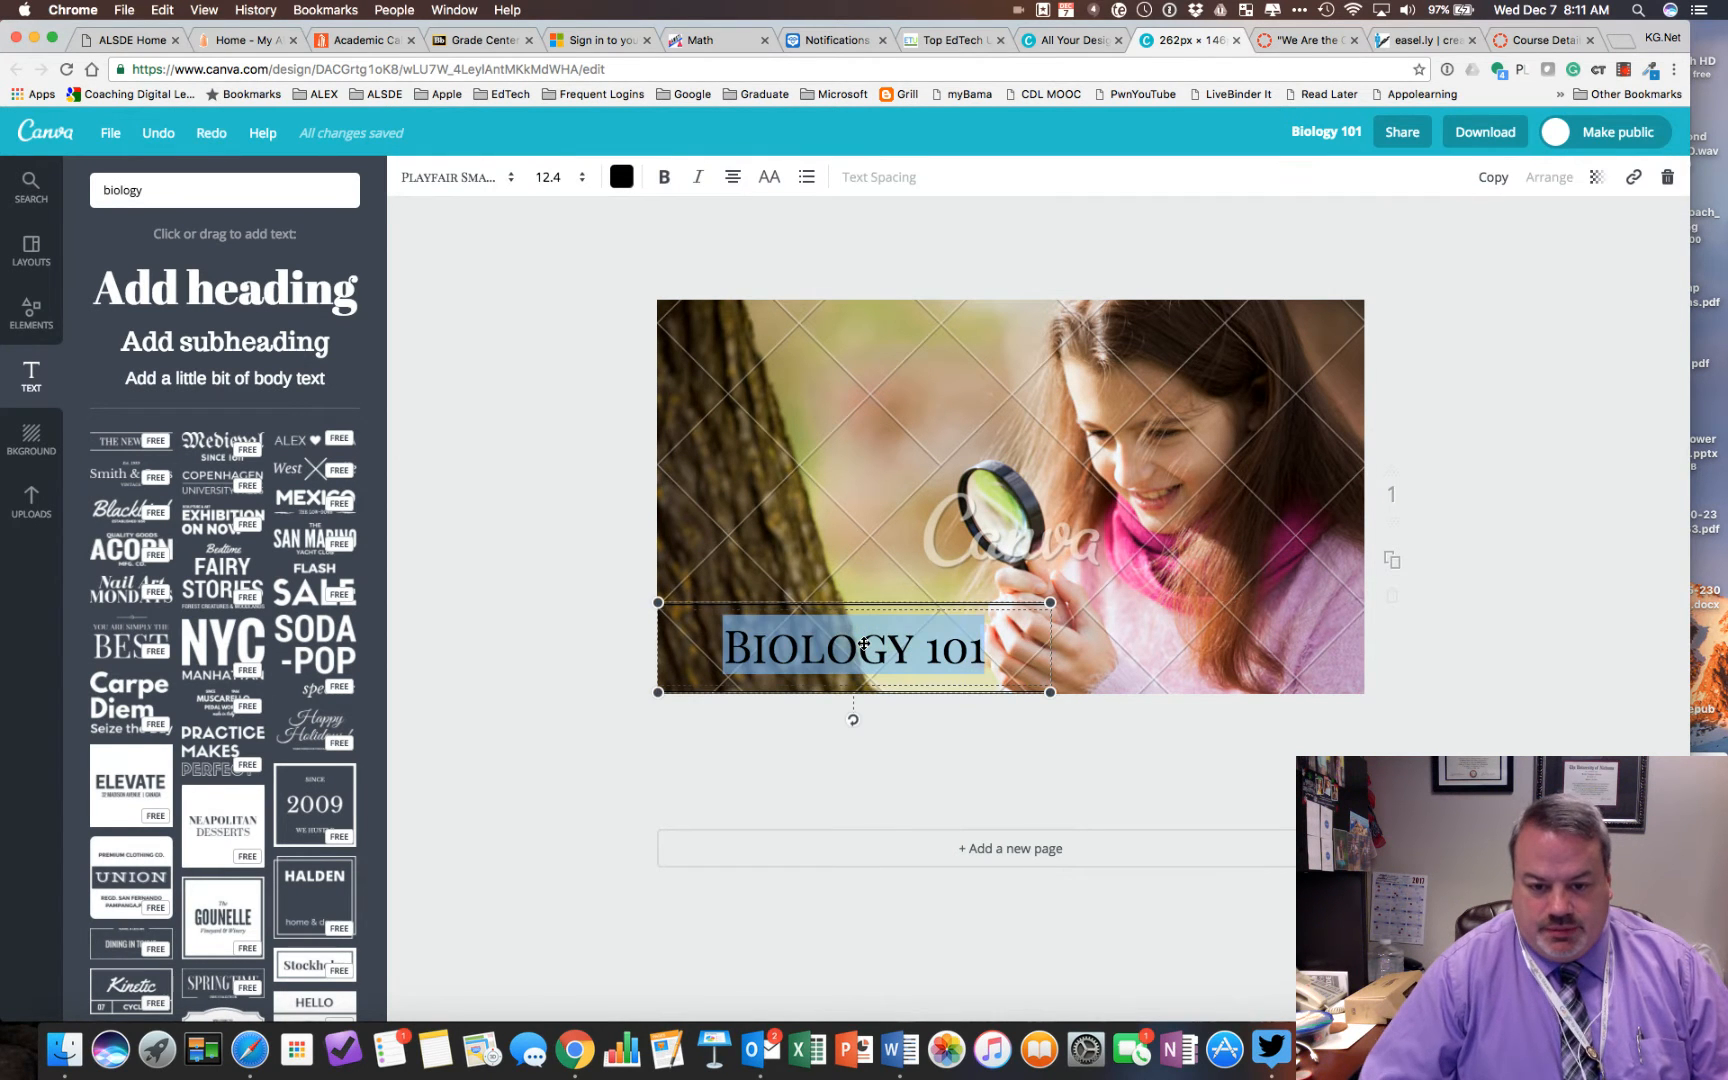
pyautogui.click(737, 605)
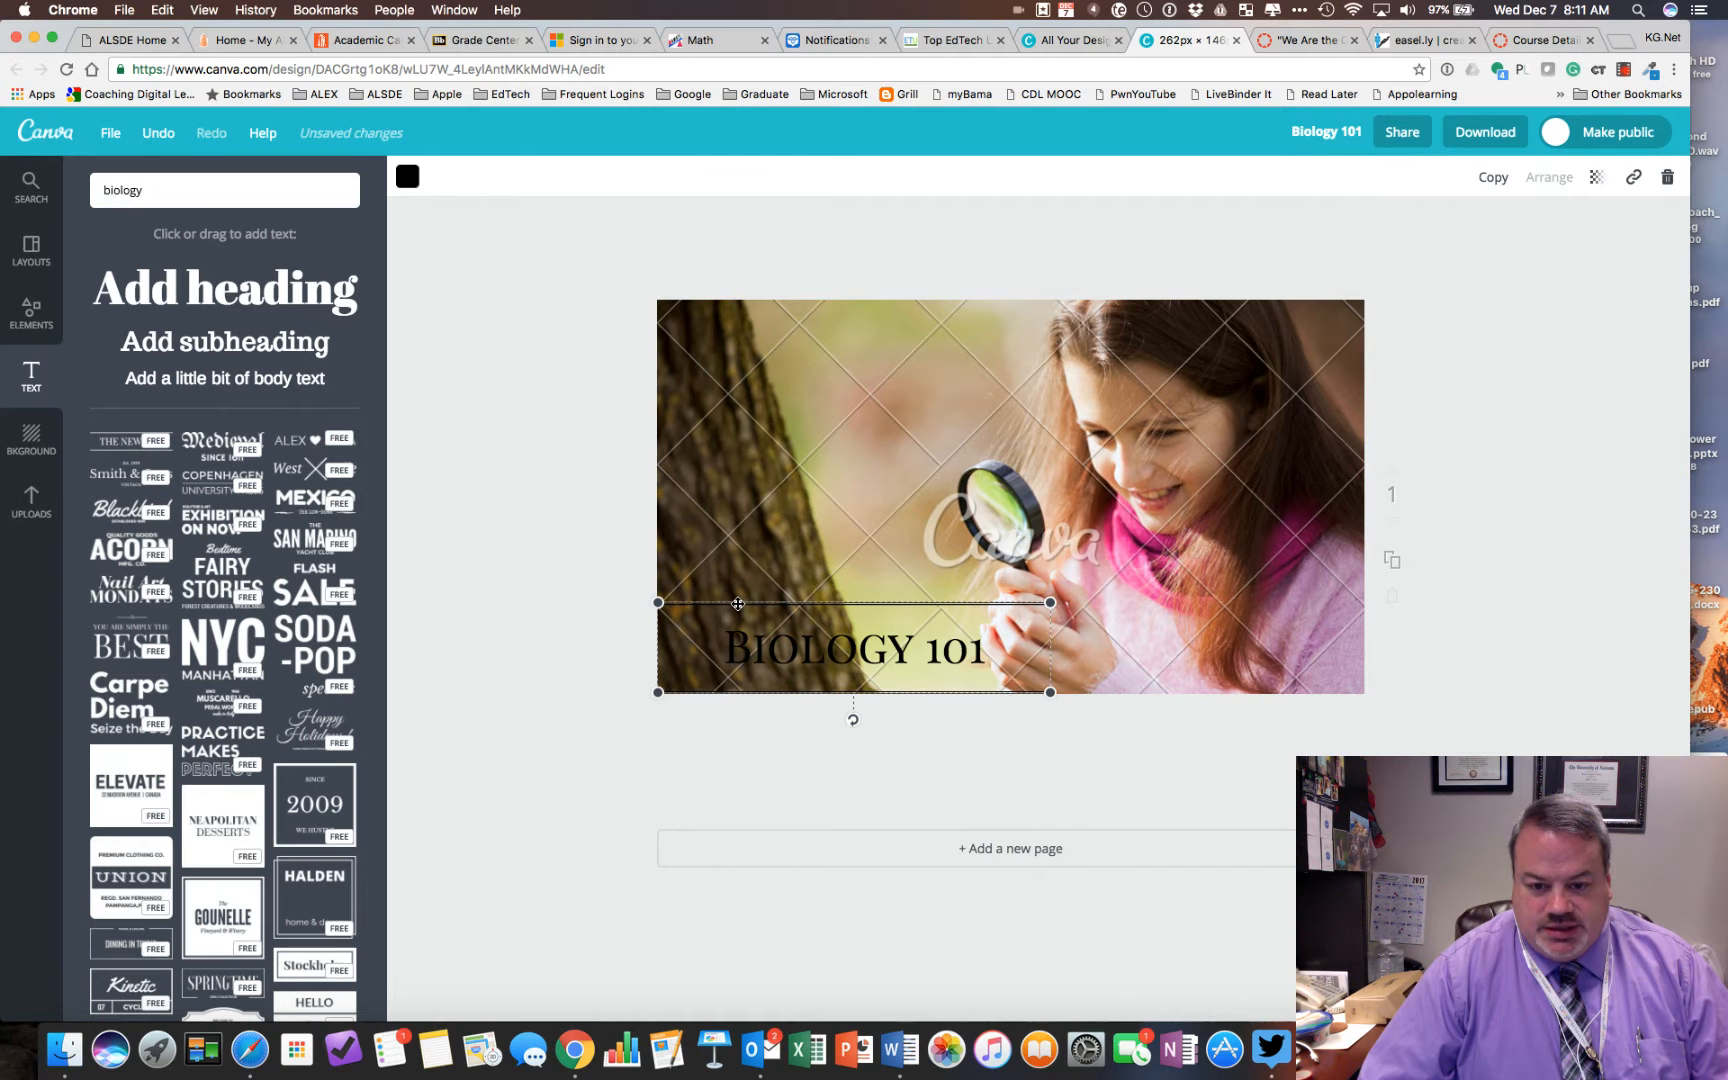
pyautogui.click(1083, 742)
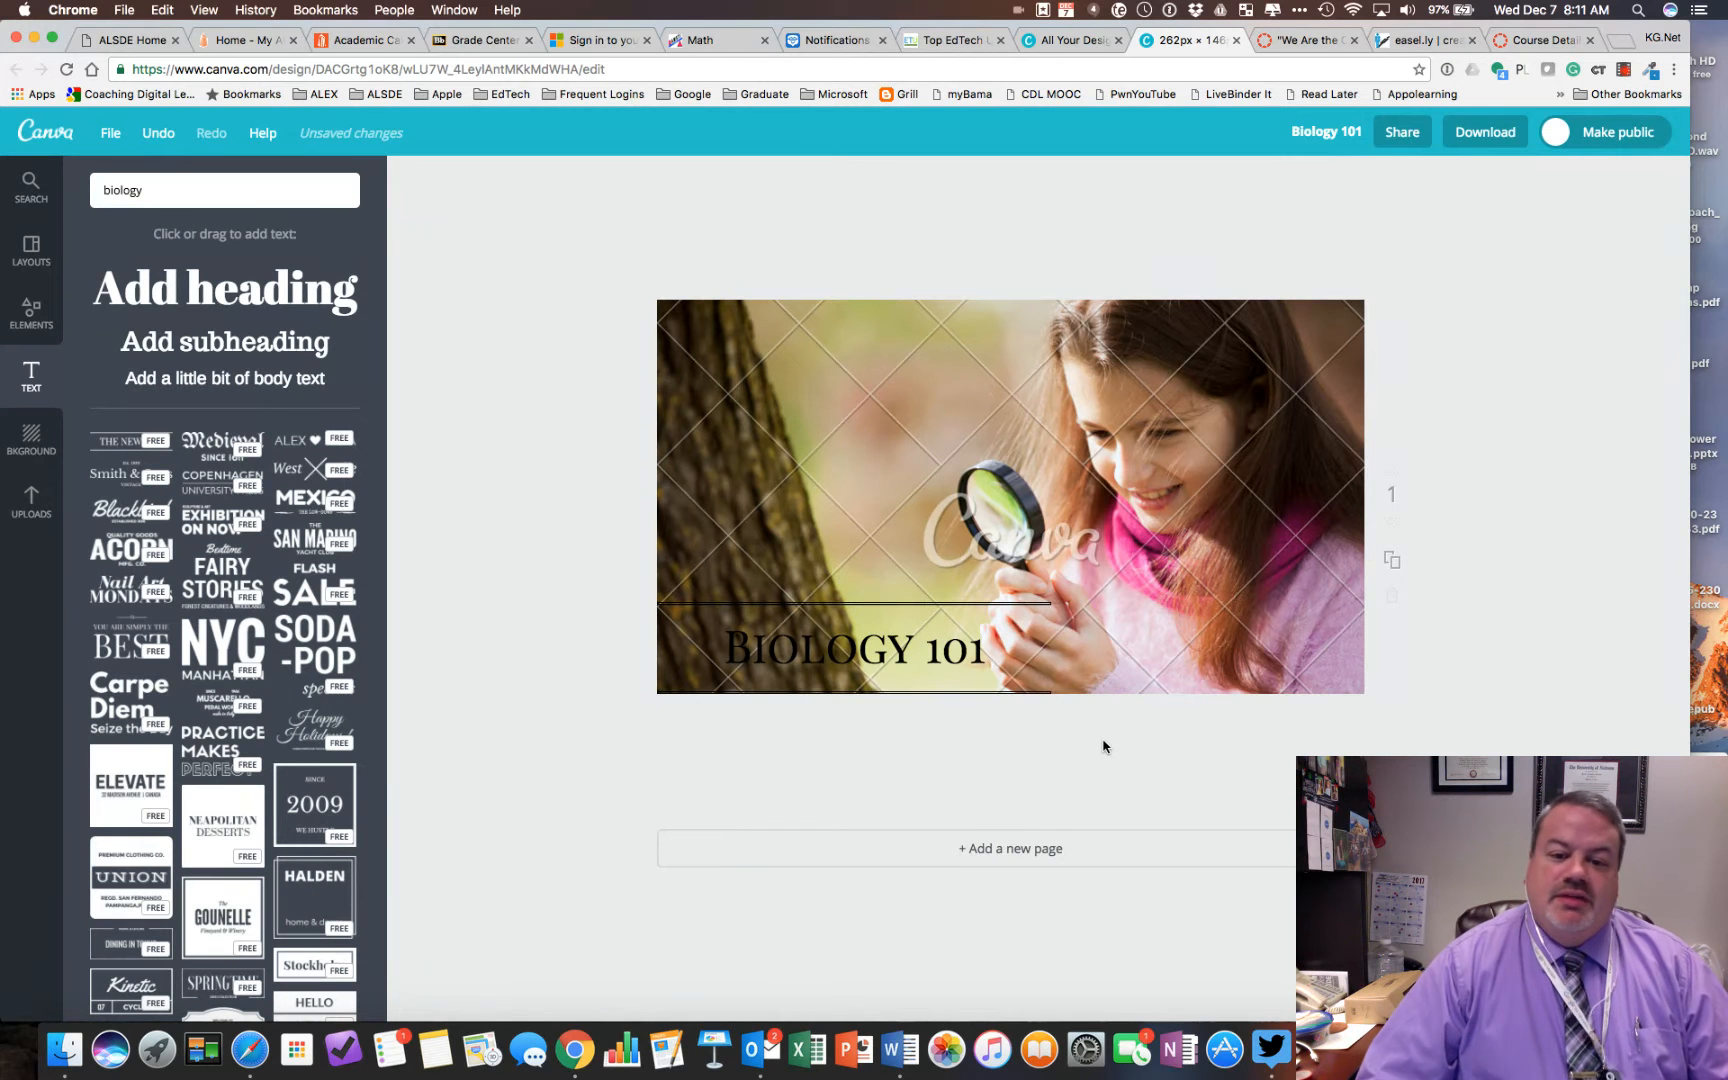
pyautogui.moveTo(856, 618); pyautogui.dragTo(853, 319)
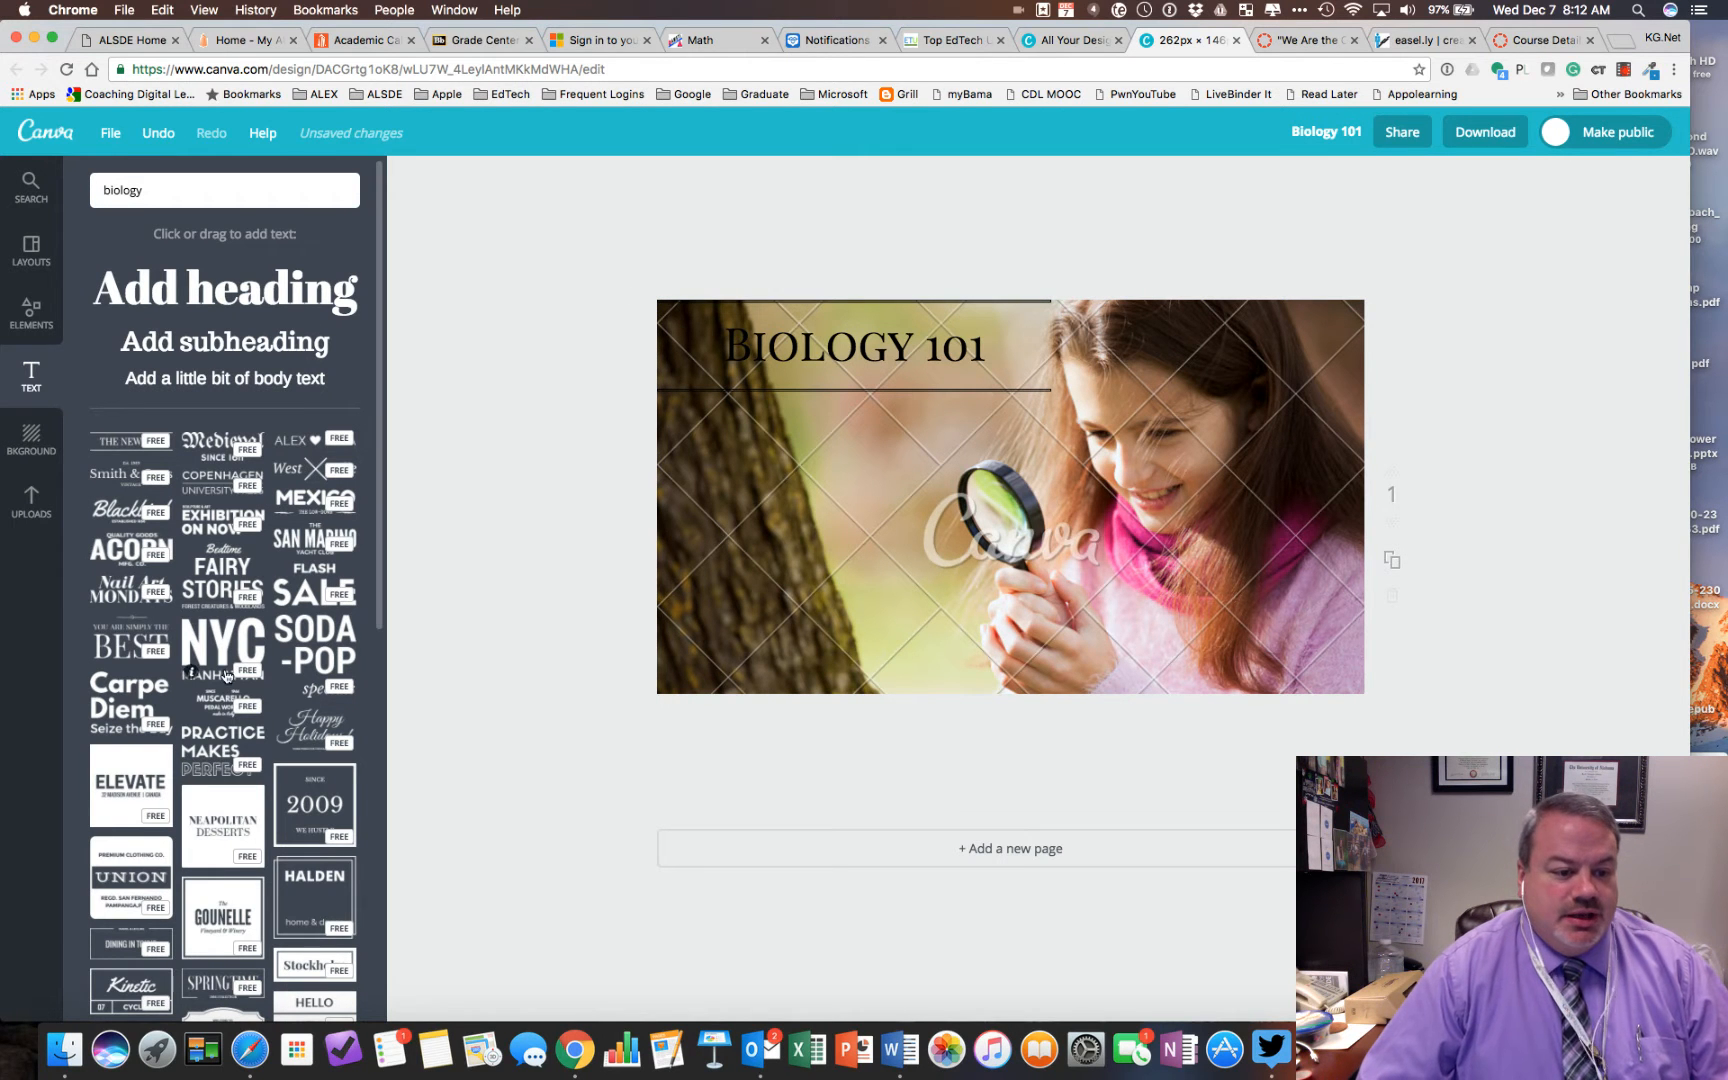
# Add a white square shape below the title and resize it into a flat rectangle about as wide and tall as the title.
pyautogui.click(30, 311)
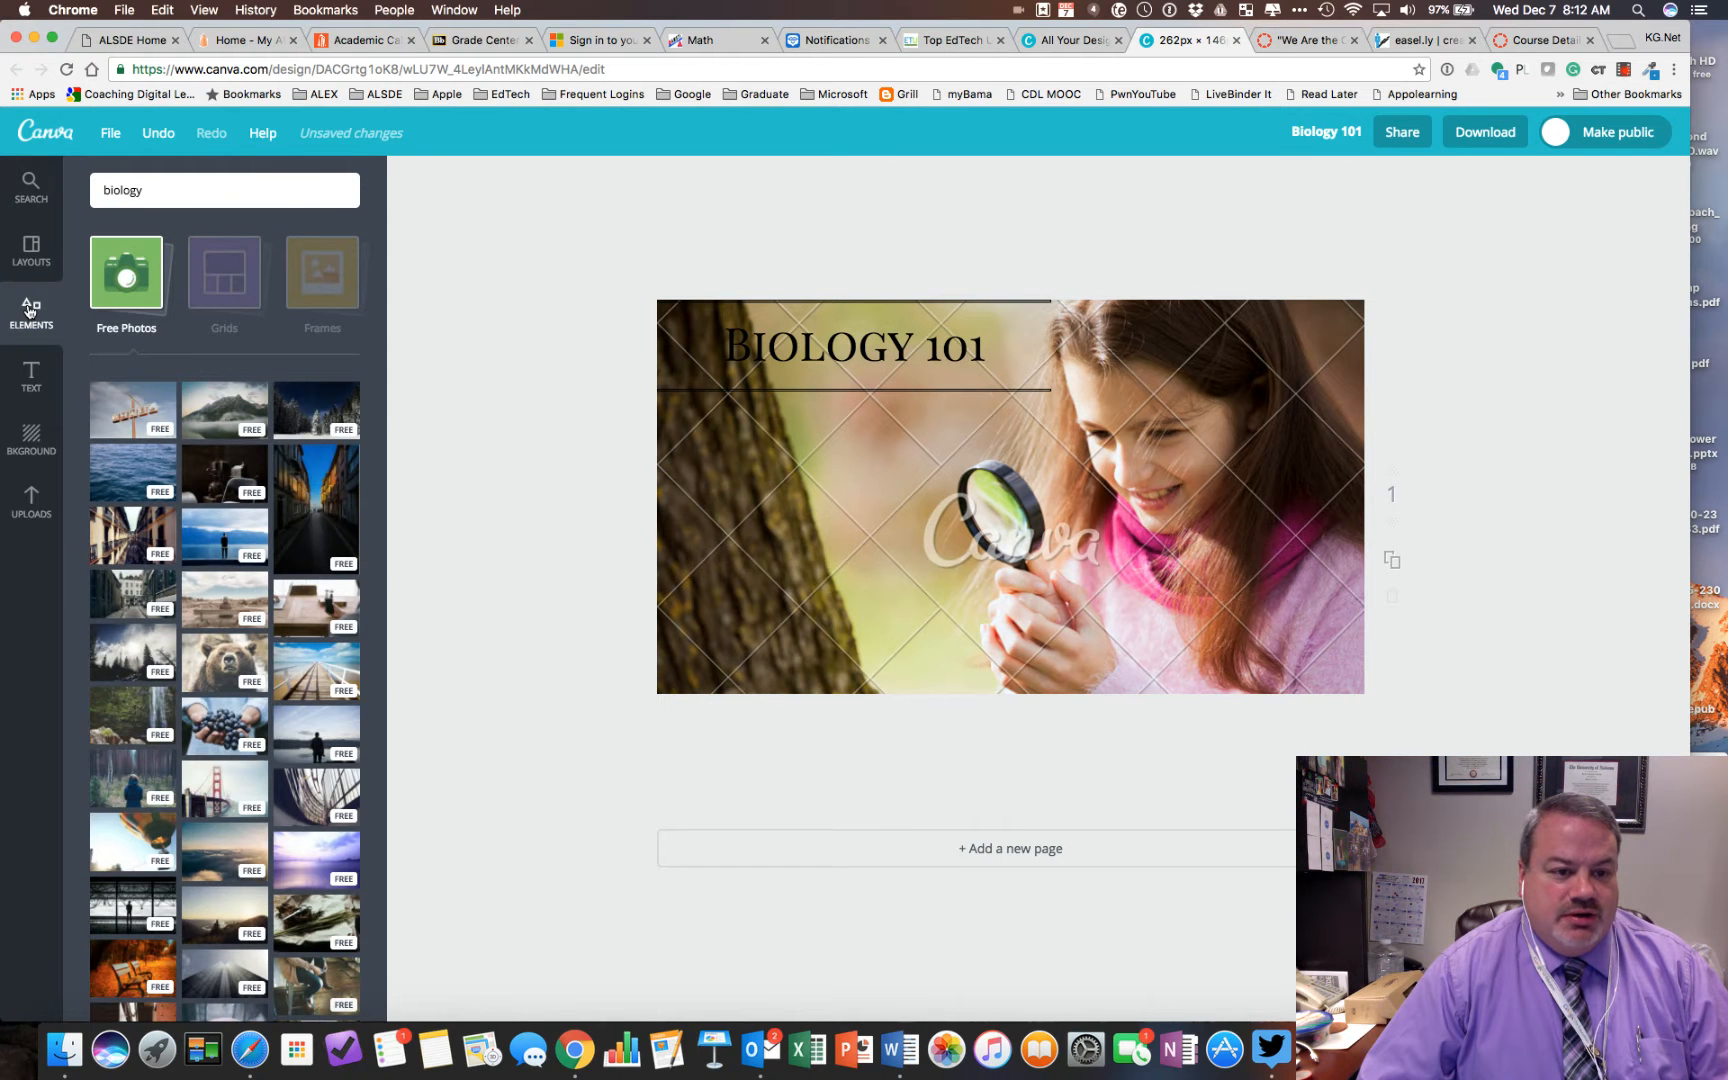
pyautogui.click(141, 277)
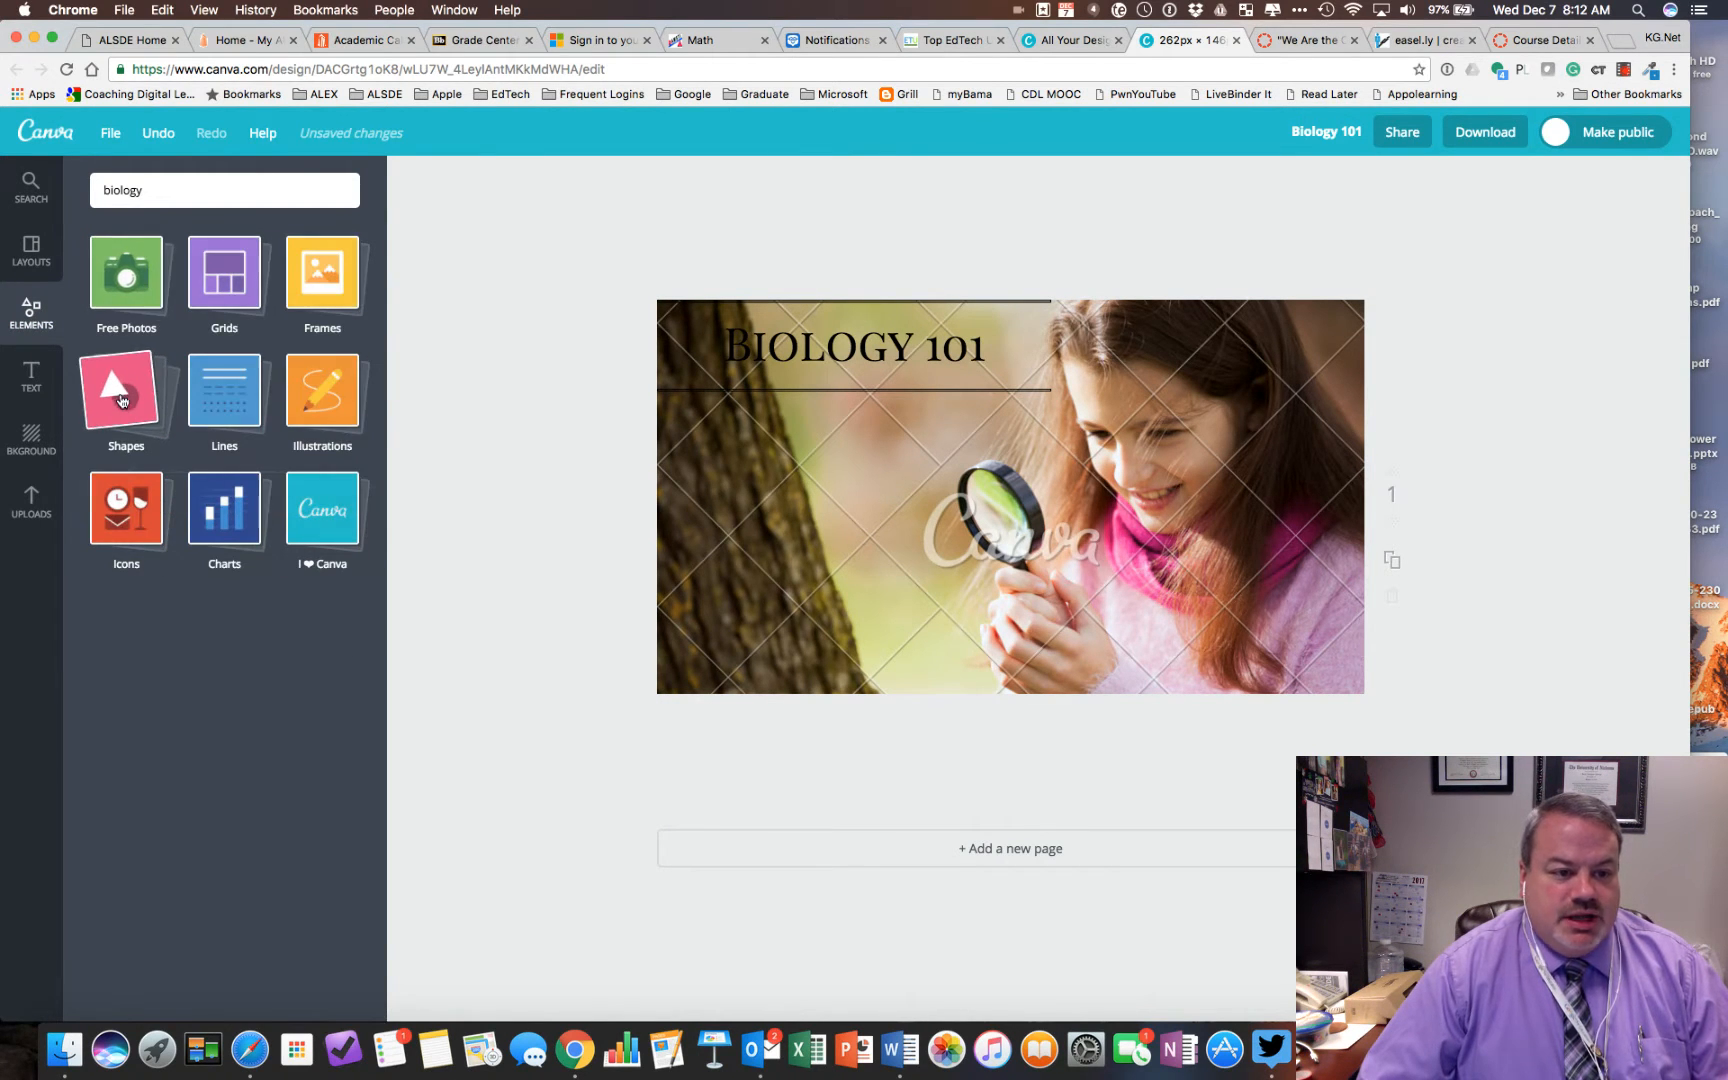
pyautogui.click(122, 401)
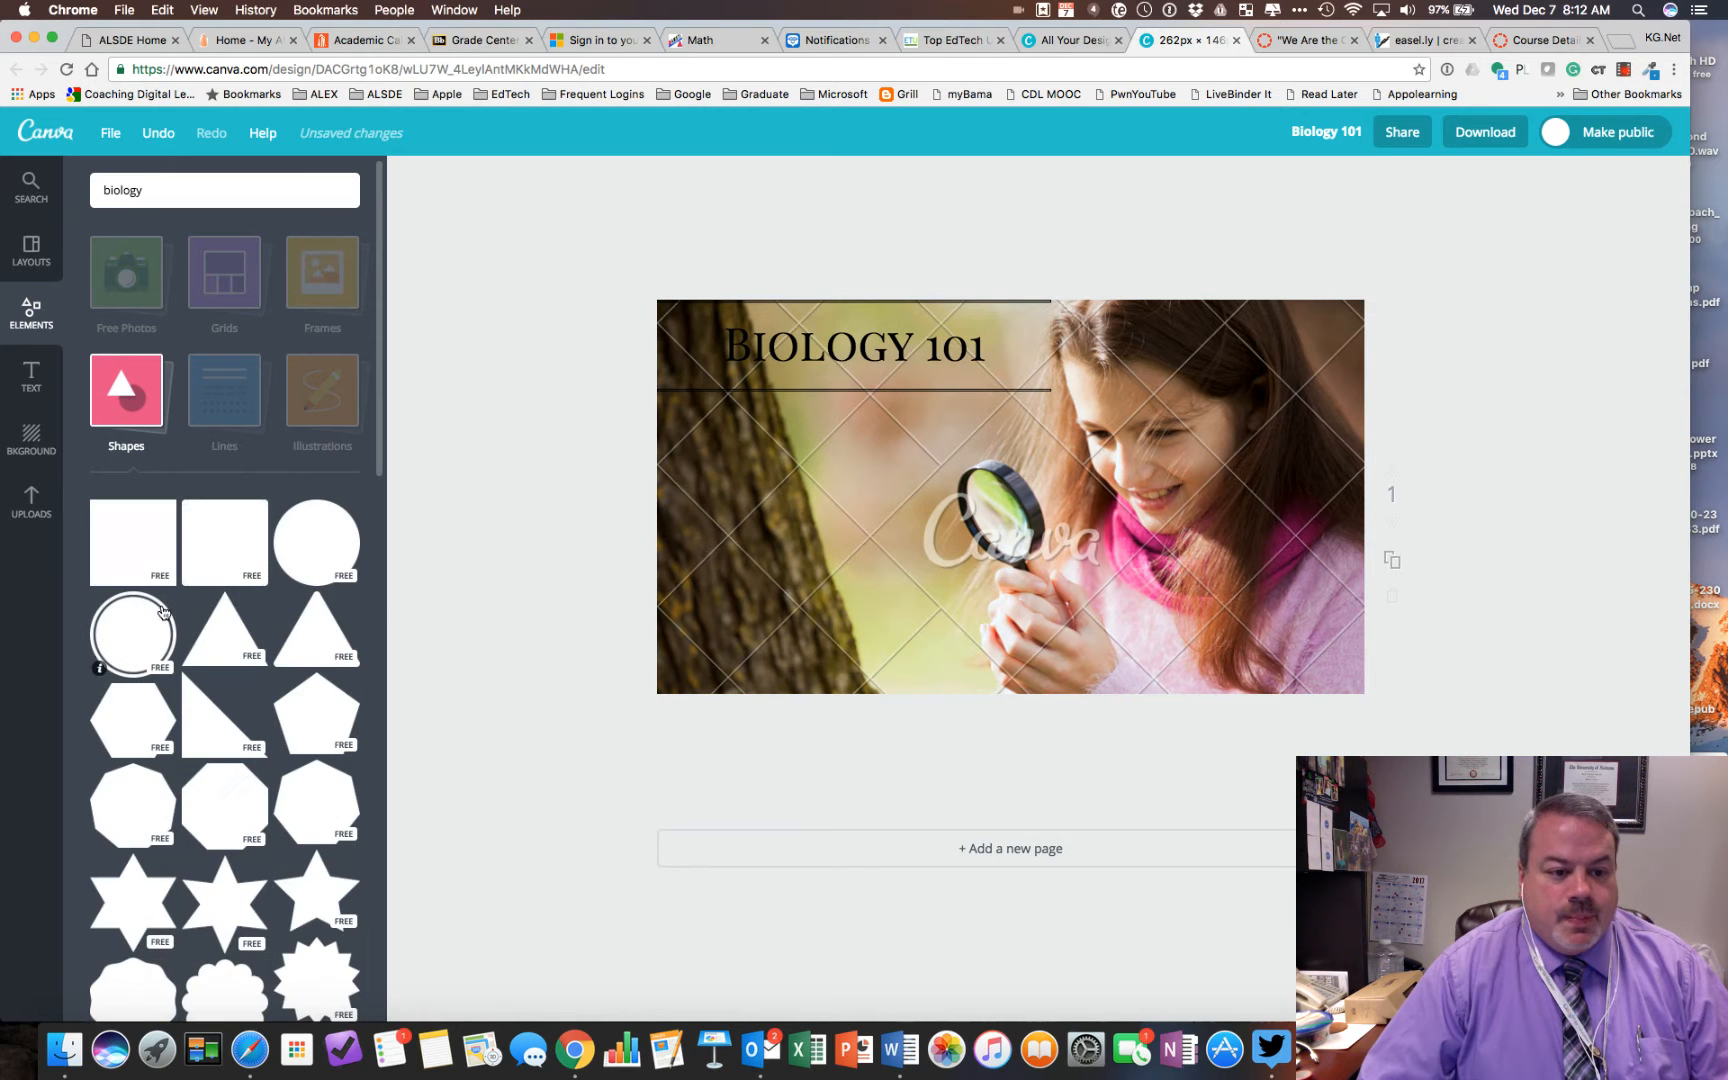
pyautogui.moveTo(139, 536); pyautogui.dragTo(866, 546)
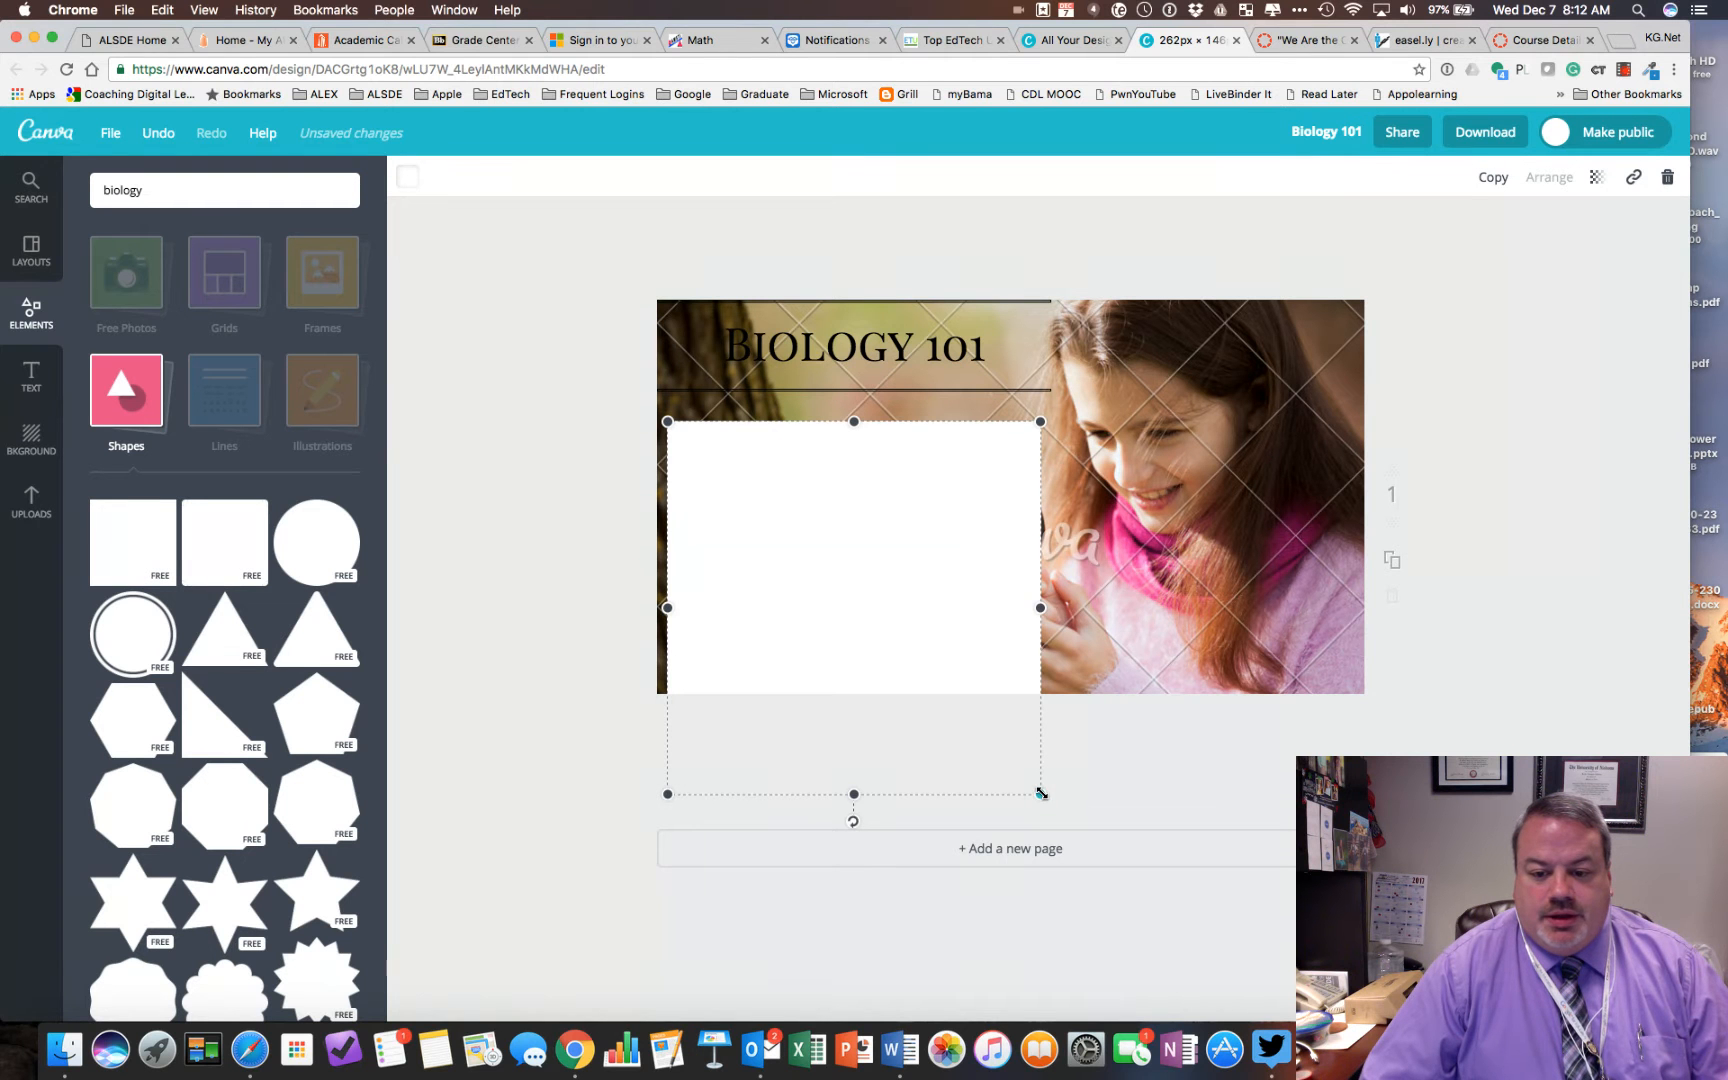
pyautogui.moveTo(1041, 747); pyautogui.dragTo(910, 663)
pyautogui.moveTo(910, 542); pyautogui.dragTo(1049, 543)
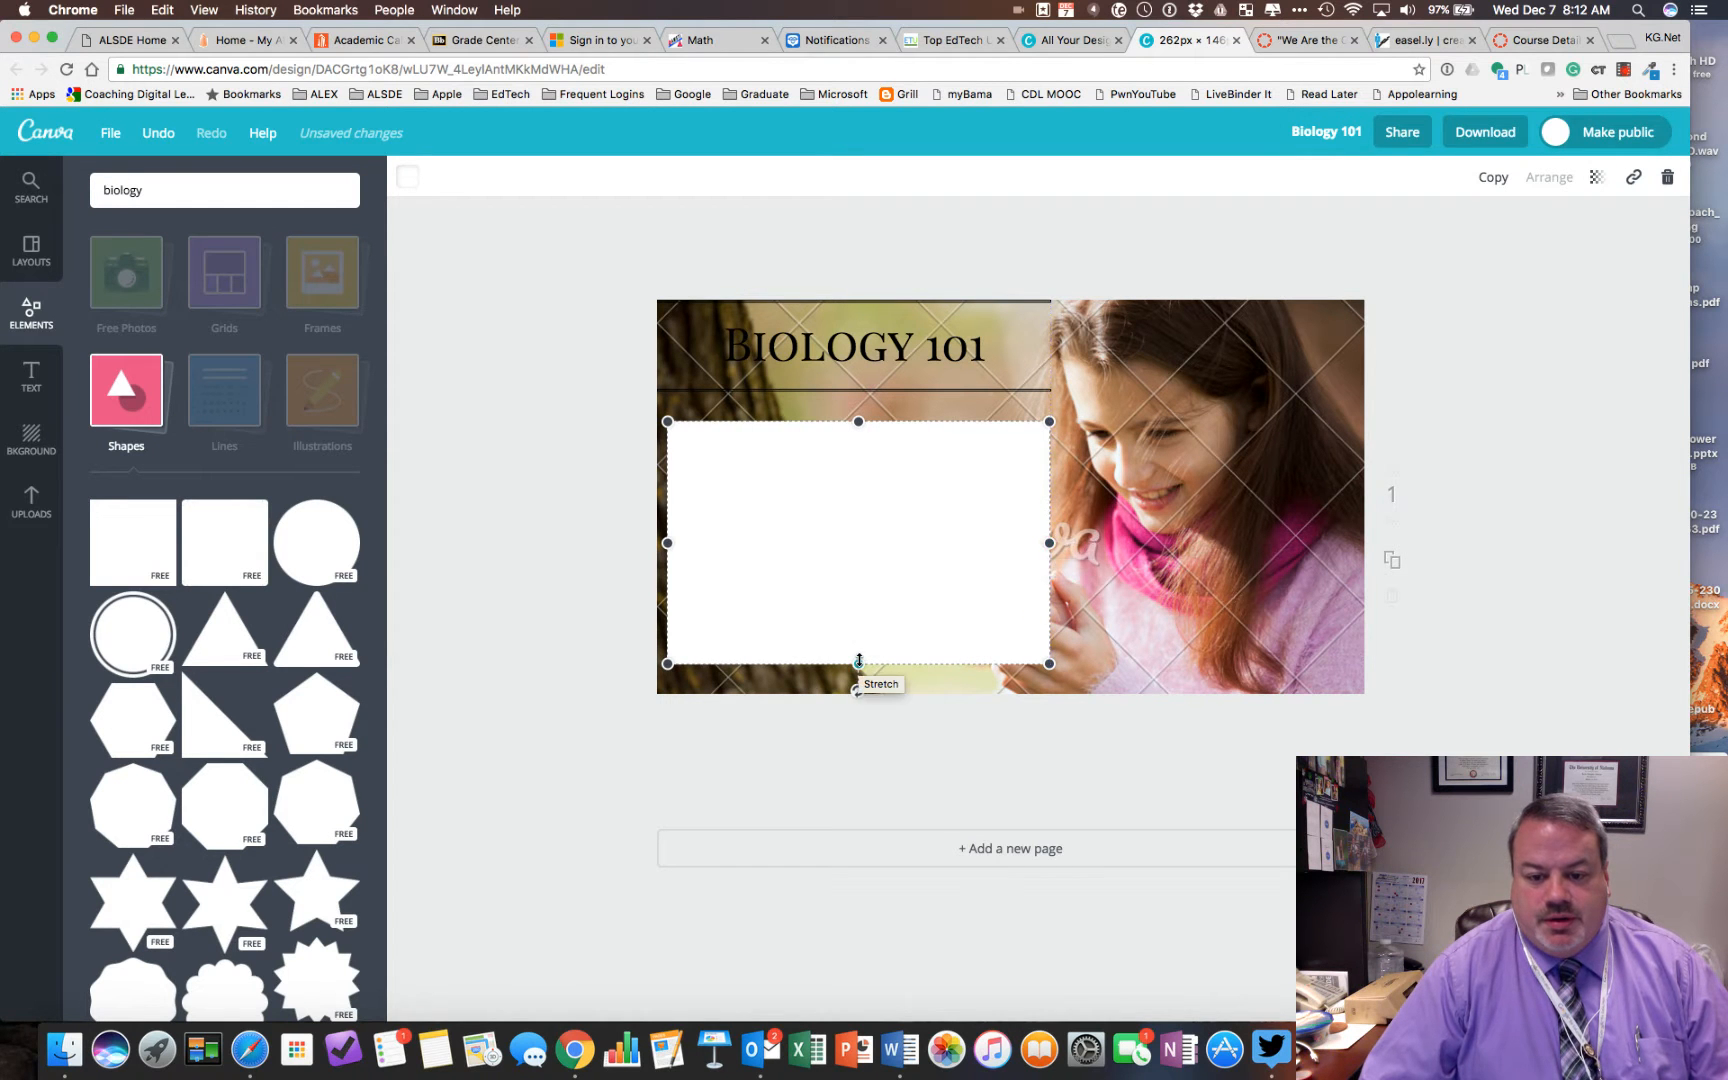
pyautogui.moveTo(858, 663); pyautogui.dragTo(875, 500)
# Place the "Biology 101" title over the white rectangle and send the rectangle back behind the text.
pyautogui.moveTo(846, 343); pyautogui.dragTo(848, 457)
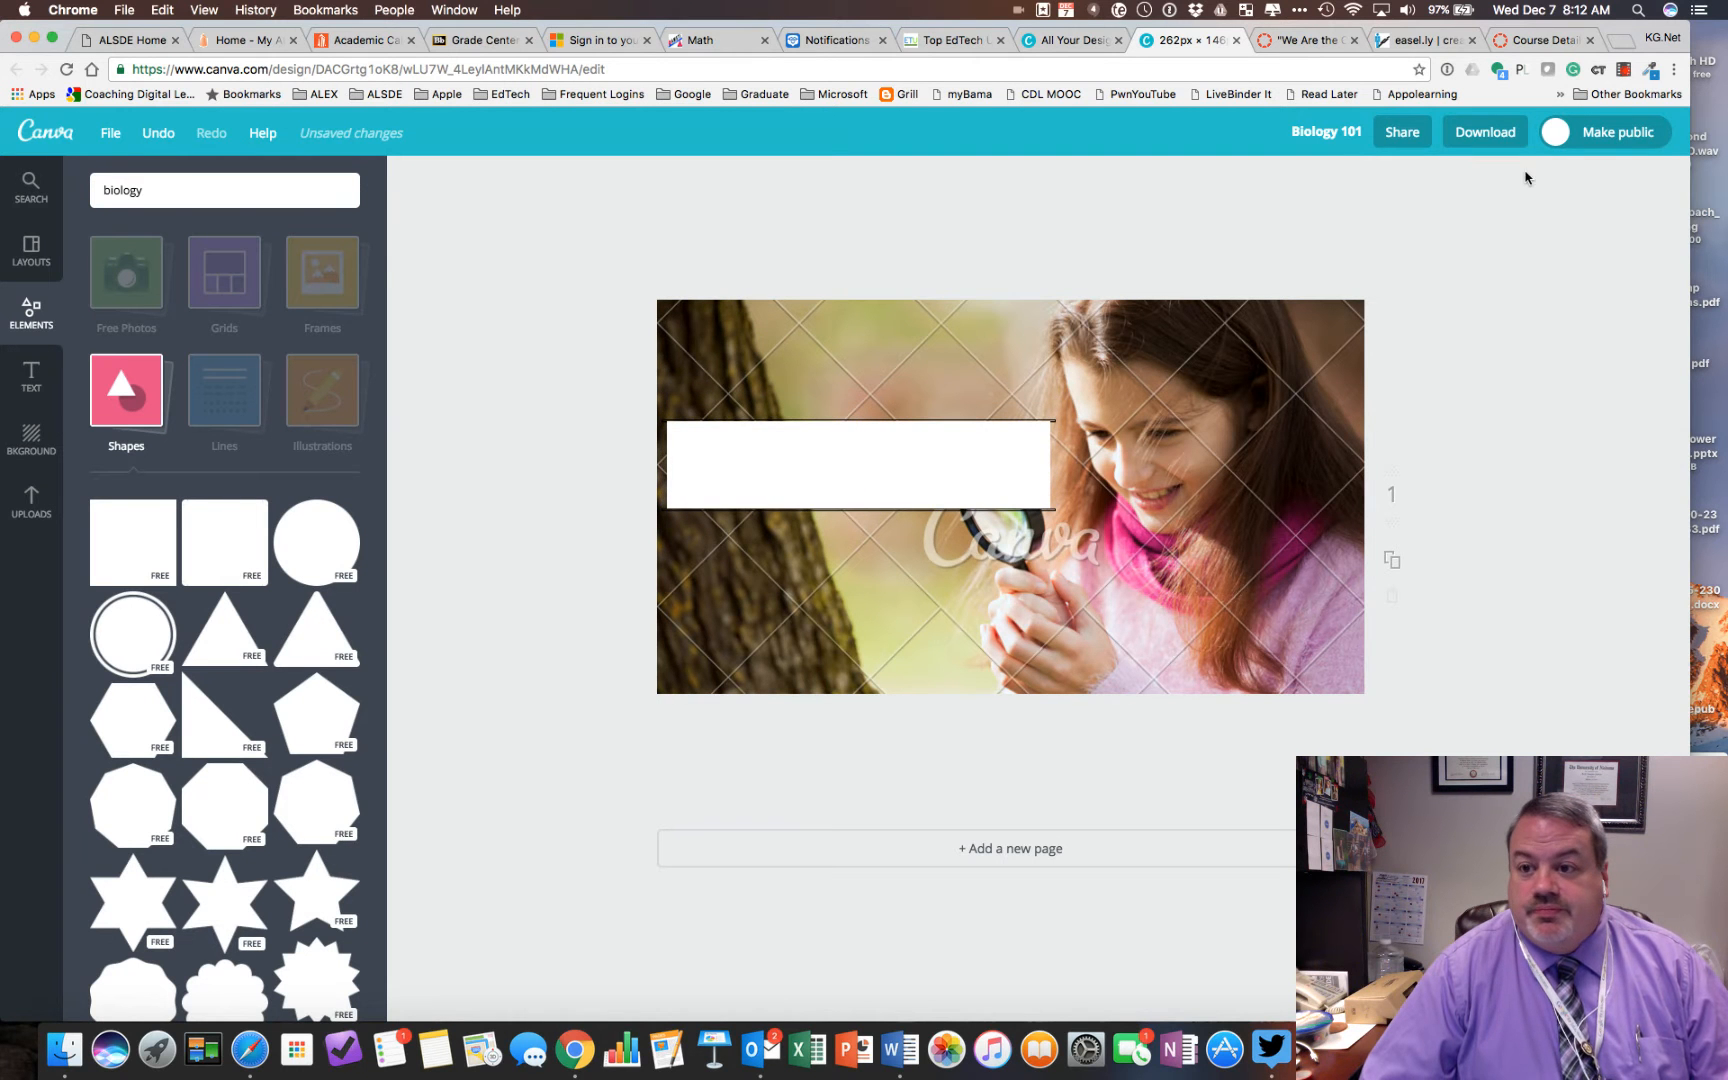
pyautogui.click(950, 473)
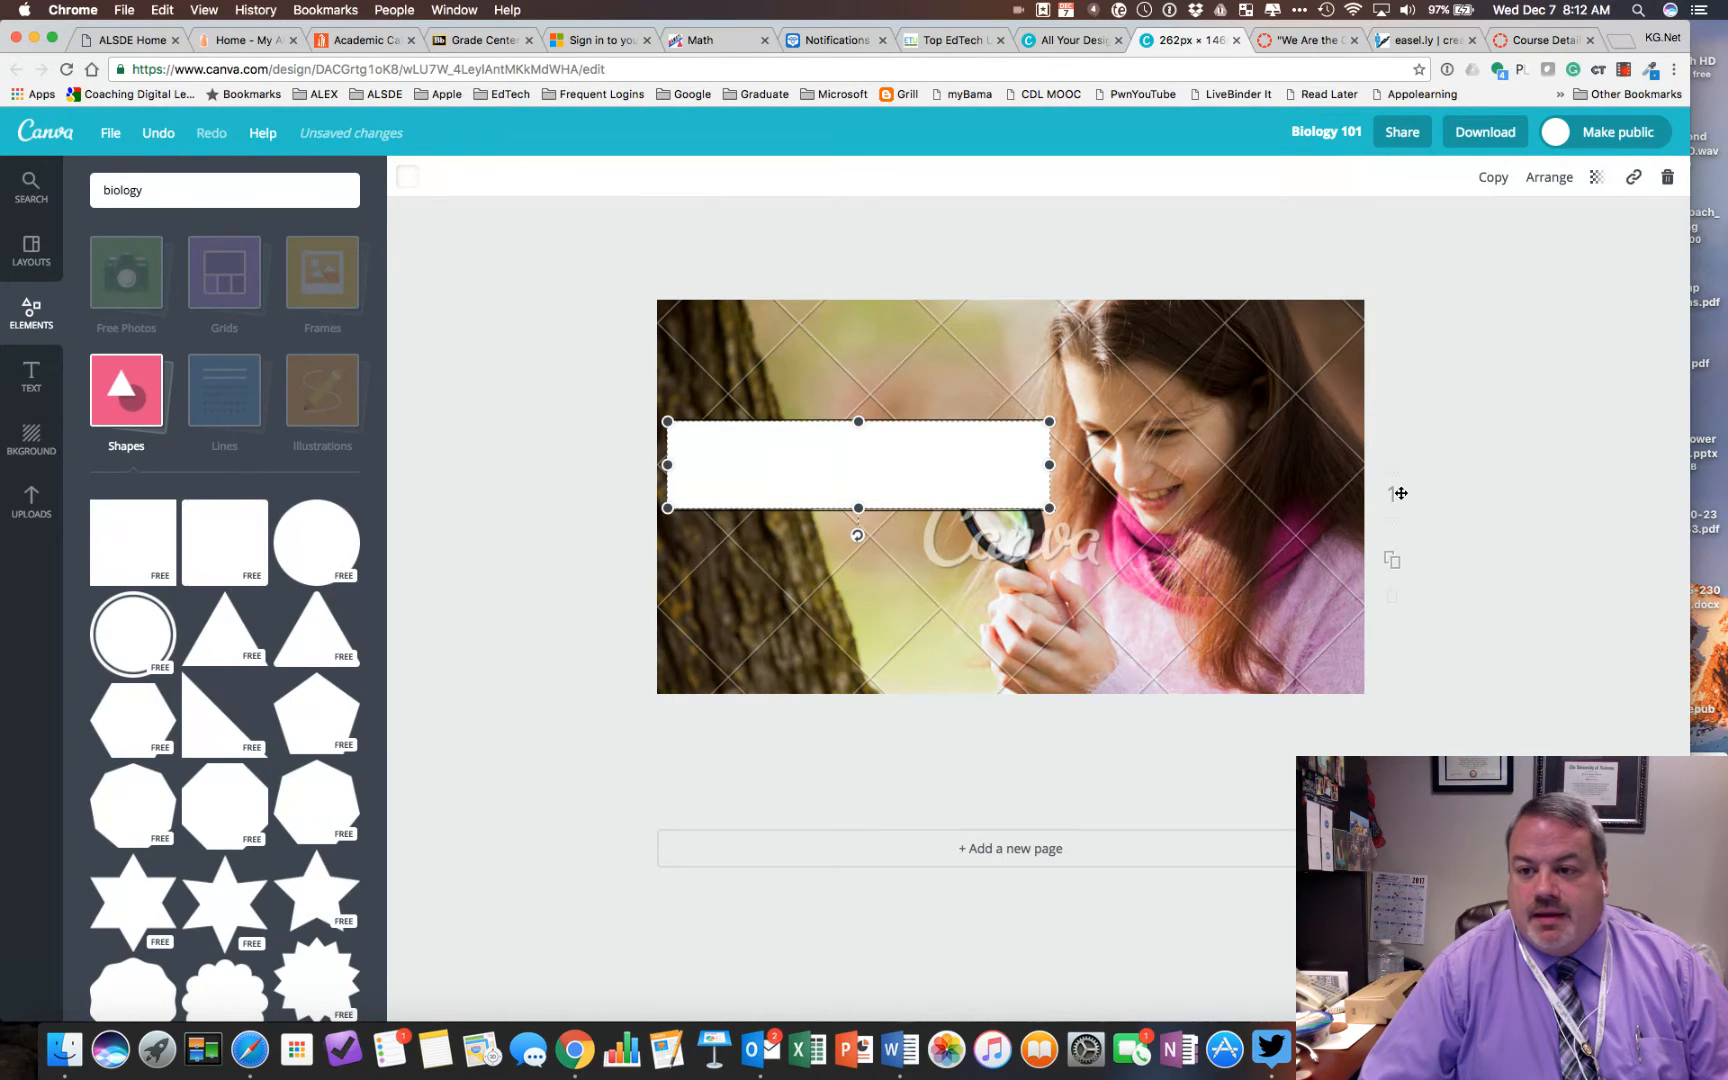
pyautogui.moveTo(928, 471)
pyautogui.mouseDown()
pyautogui.moveTo(926, 528)
pyautogui.moveTo(927, 475)
pyautogui.mouseUp()
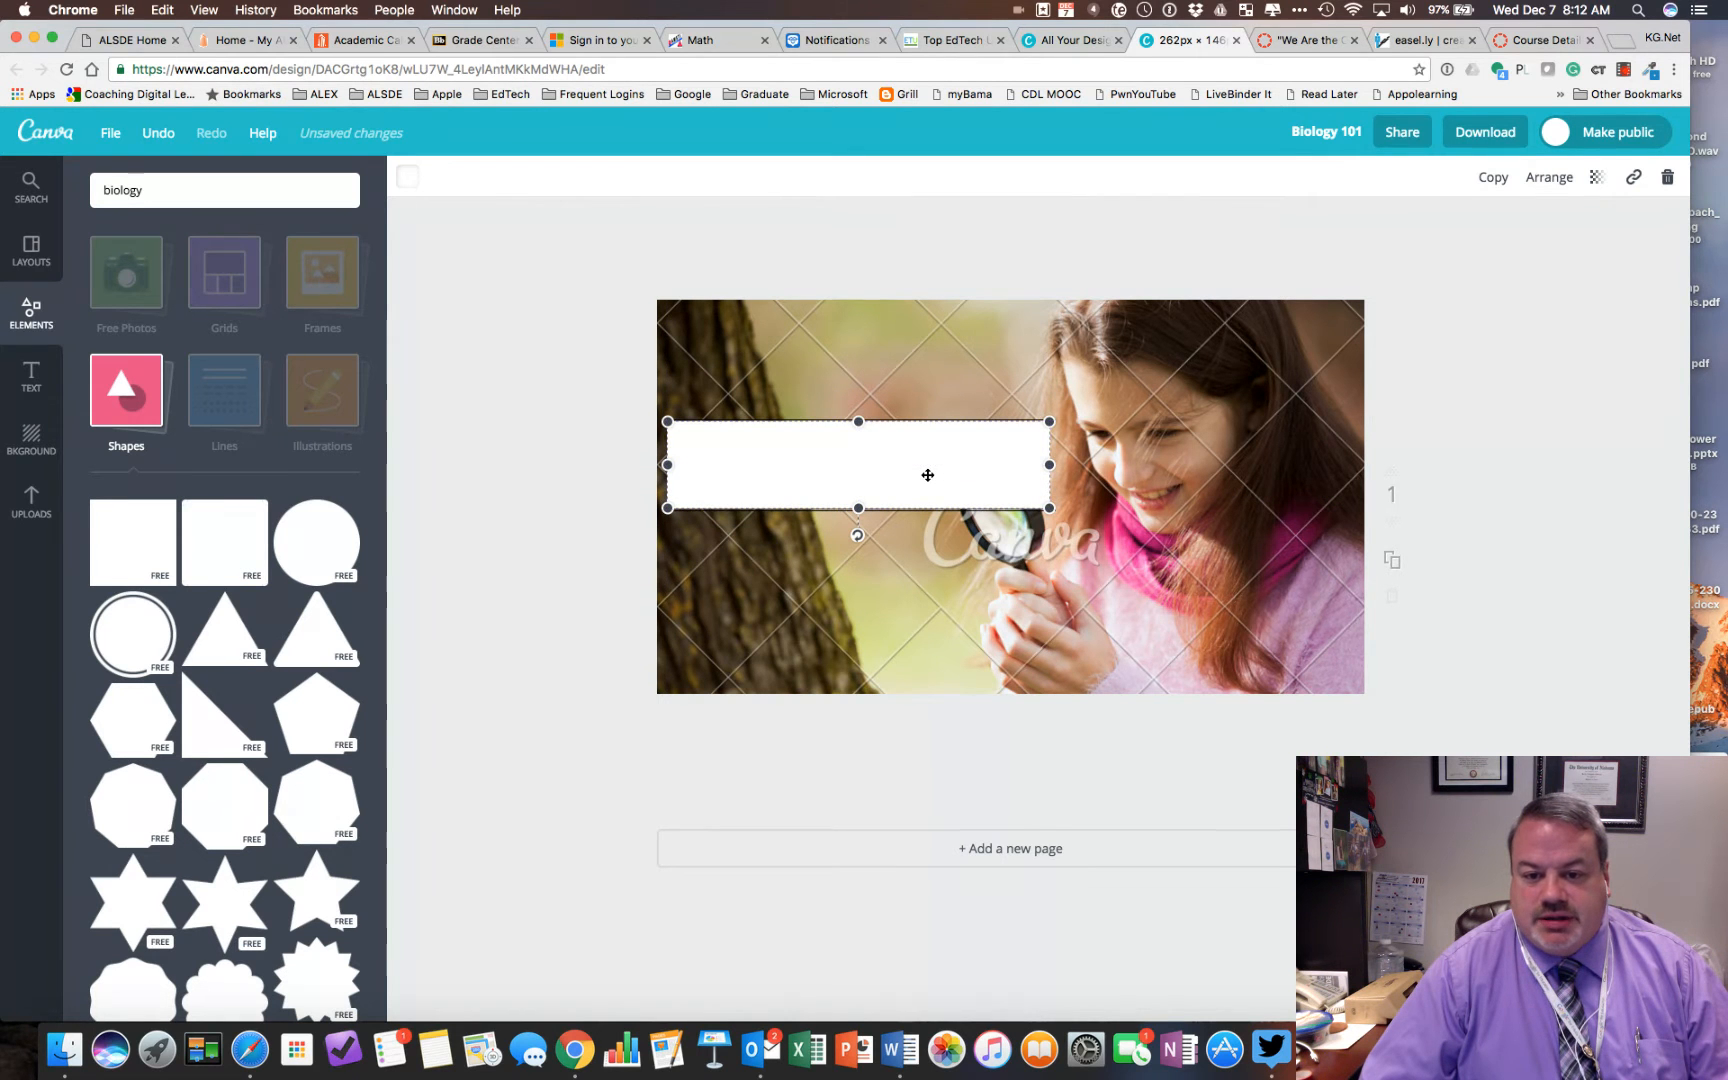
pyautogui.click(1548, 180)
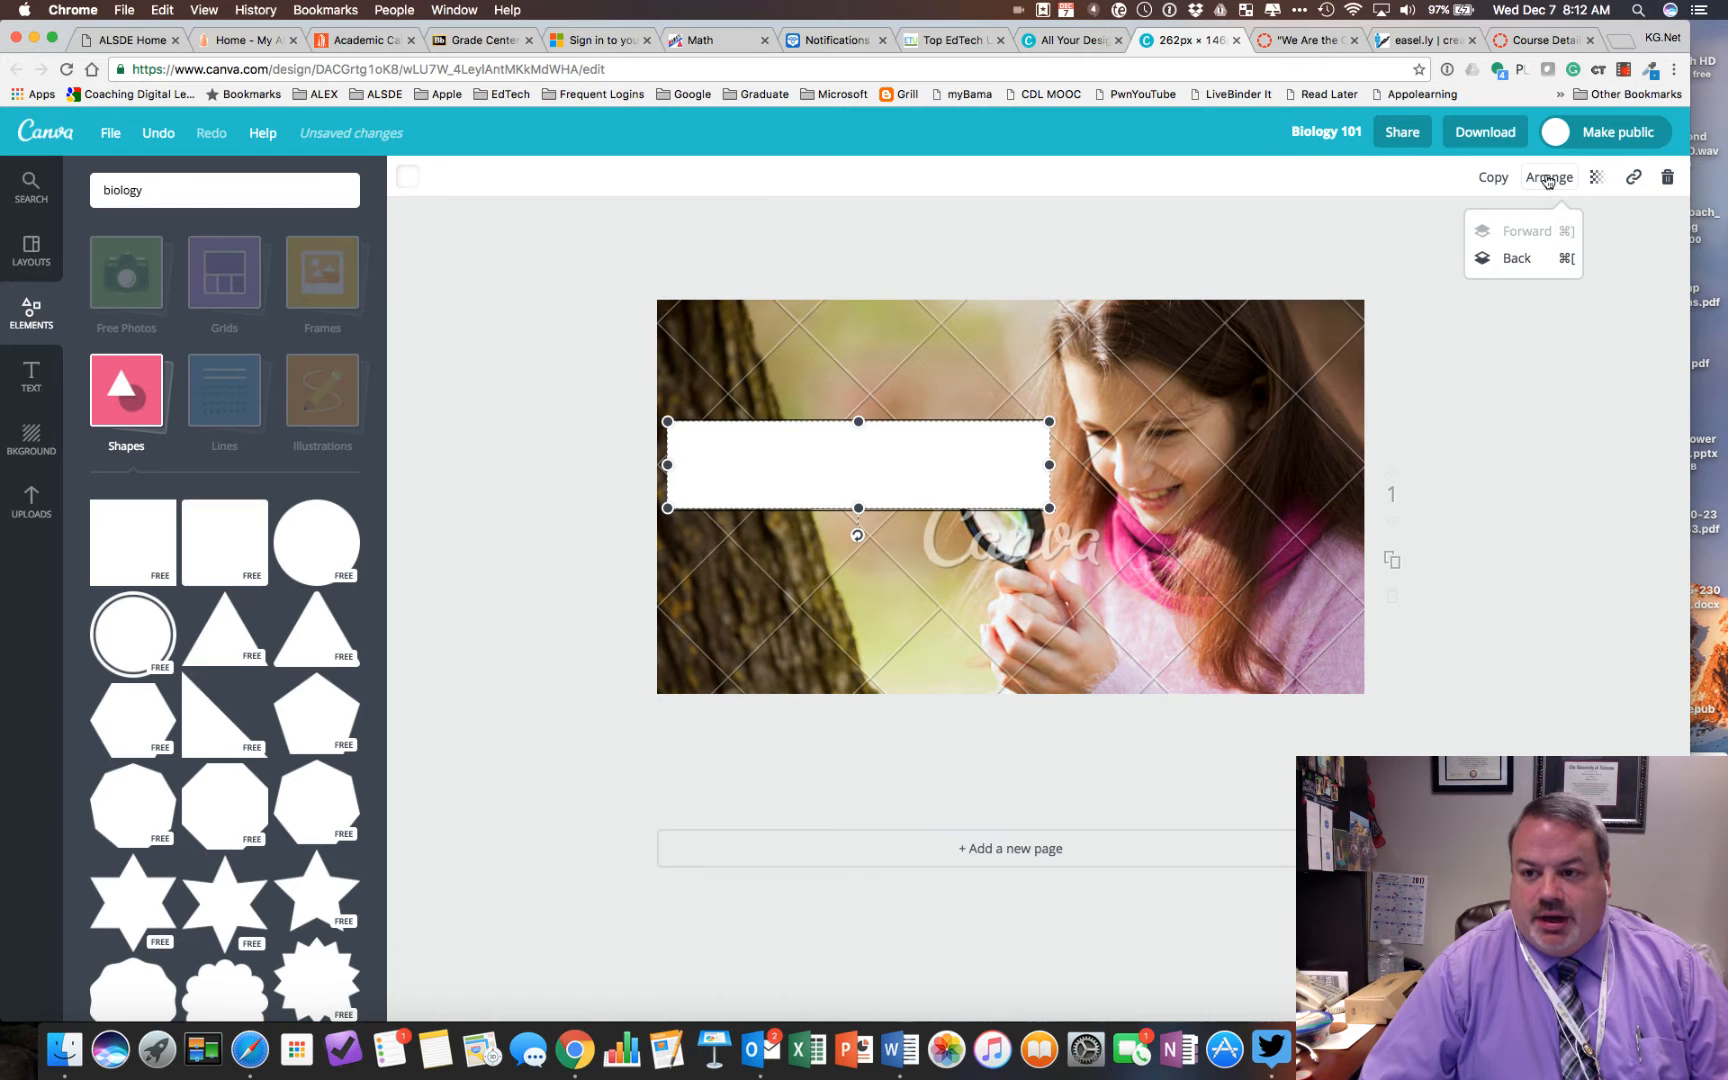
pyautogui.click(1515, 259)
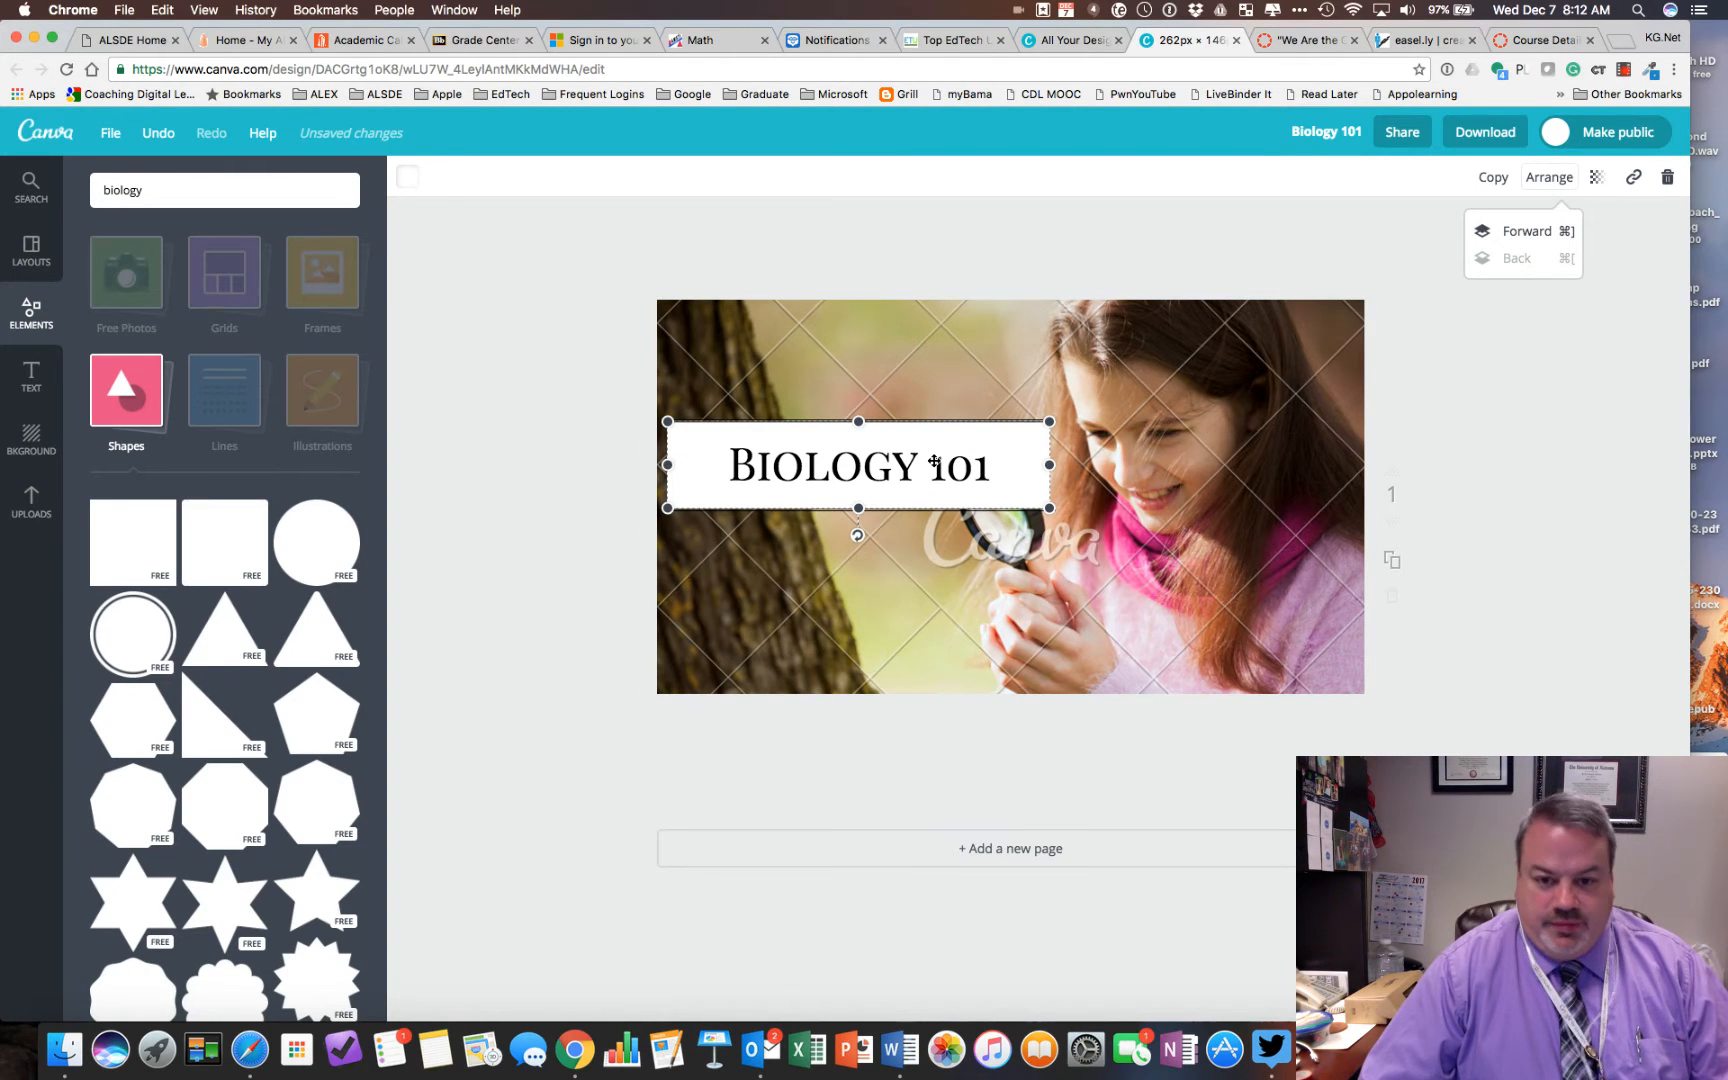
# Move the title and the white rectangle to the photo's upper-left corner and adjust their sizes so the rectangle backs the title exactly.
pyautogui.moveTo(934, 461); pyautogui.dragTo(922, 350)
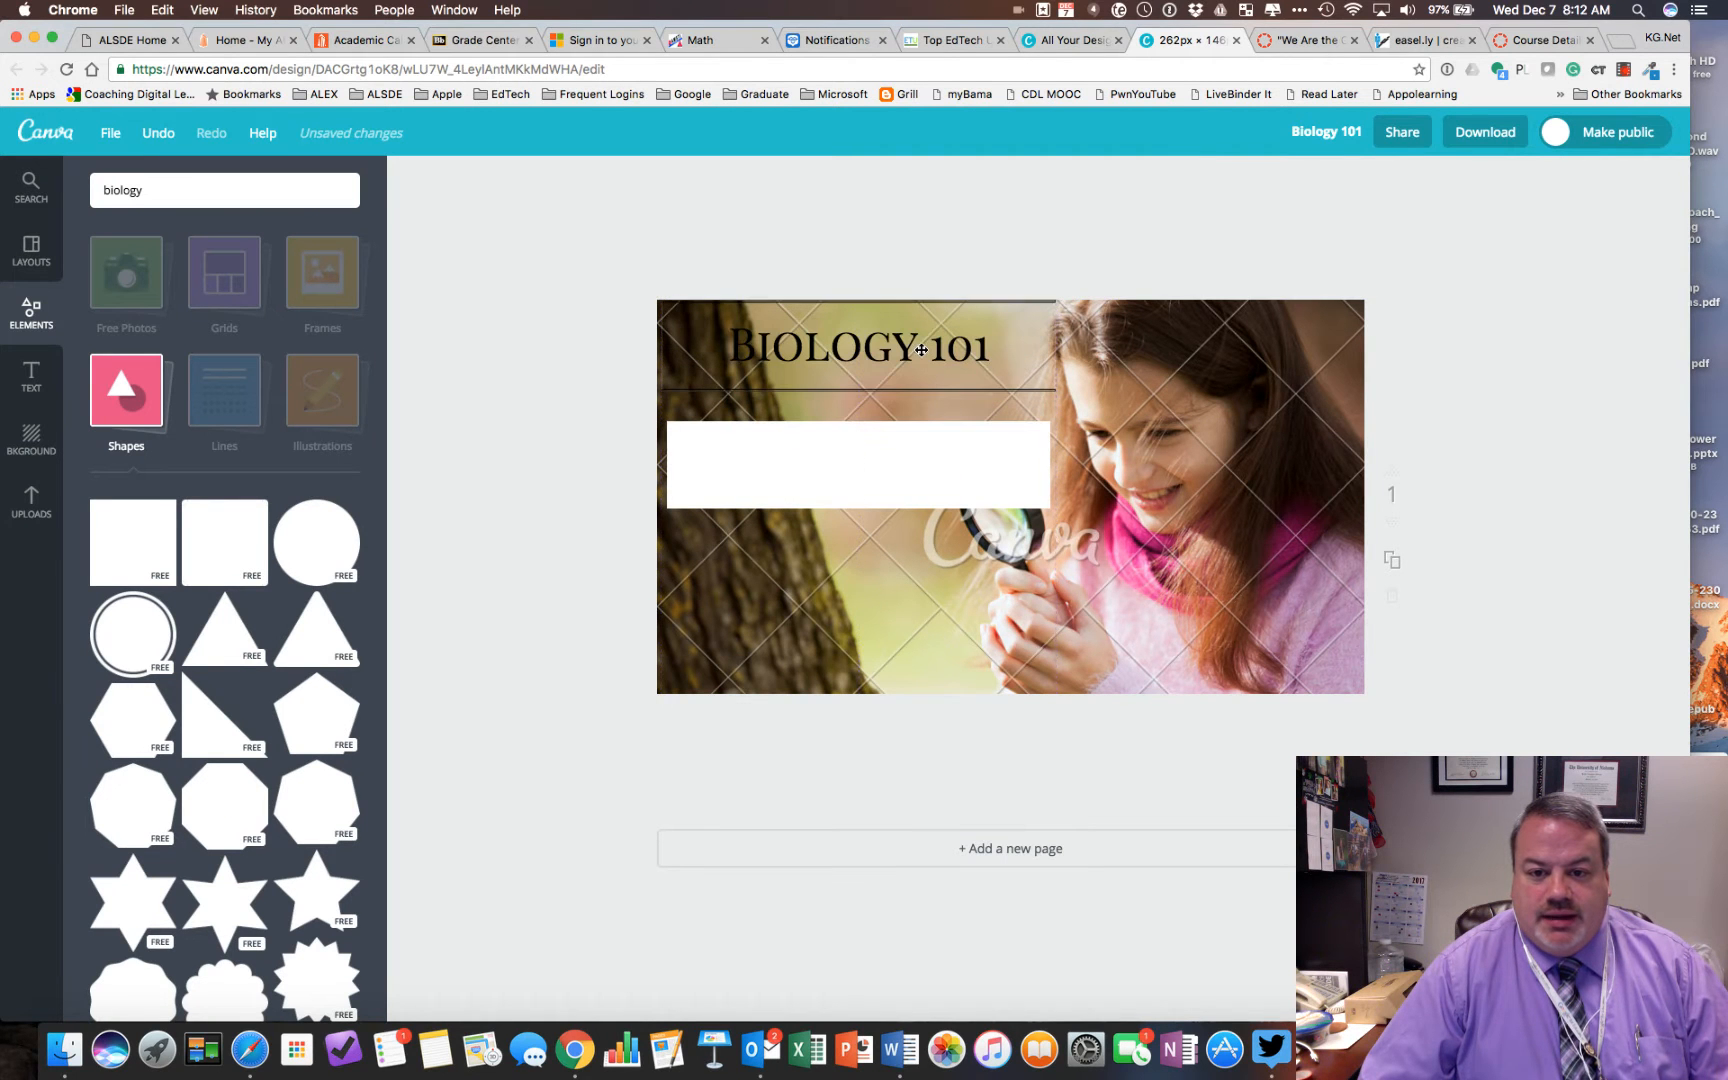
pyautogui.moveTo(914, 478); pyautogui.dragTo(908, 368)
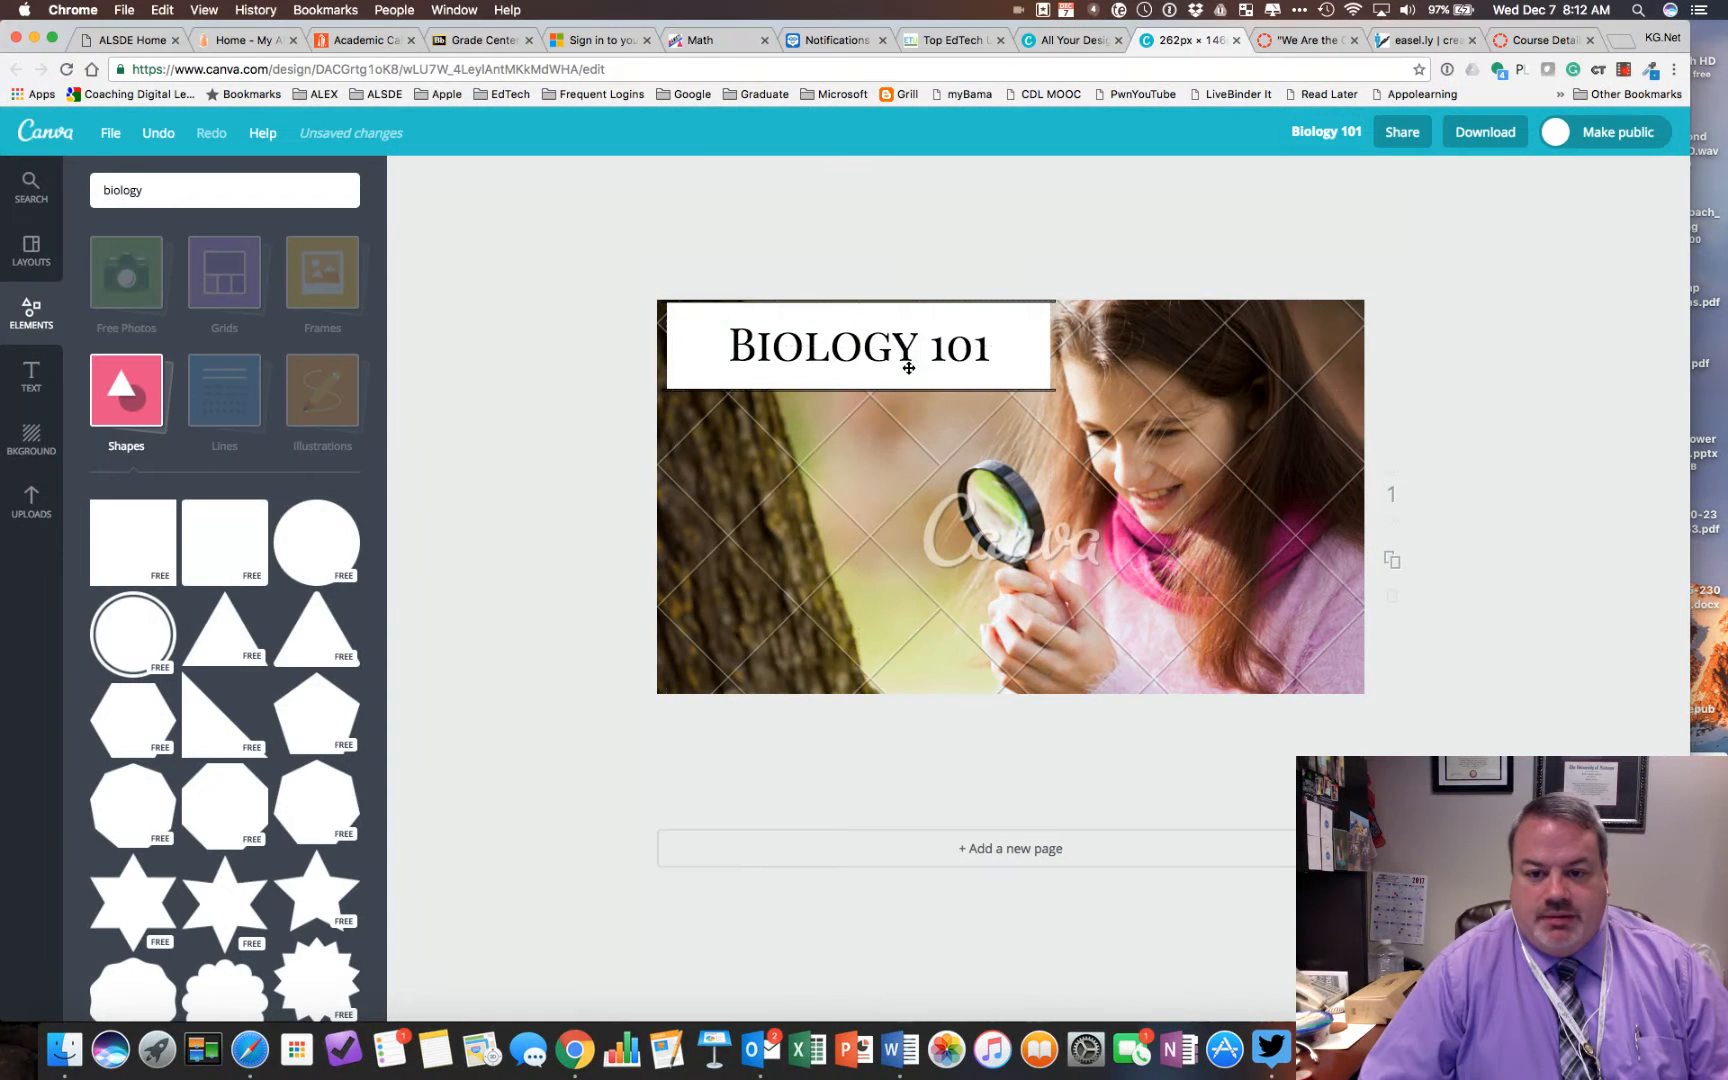
pyautogui.click(1027, 376)
pyautogui.click(1056, 391)
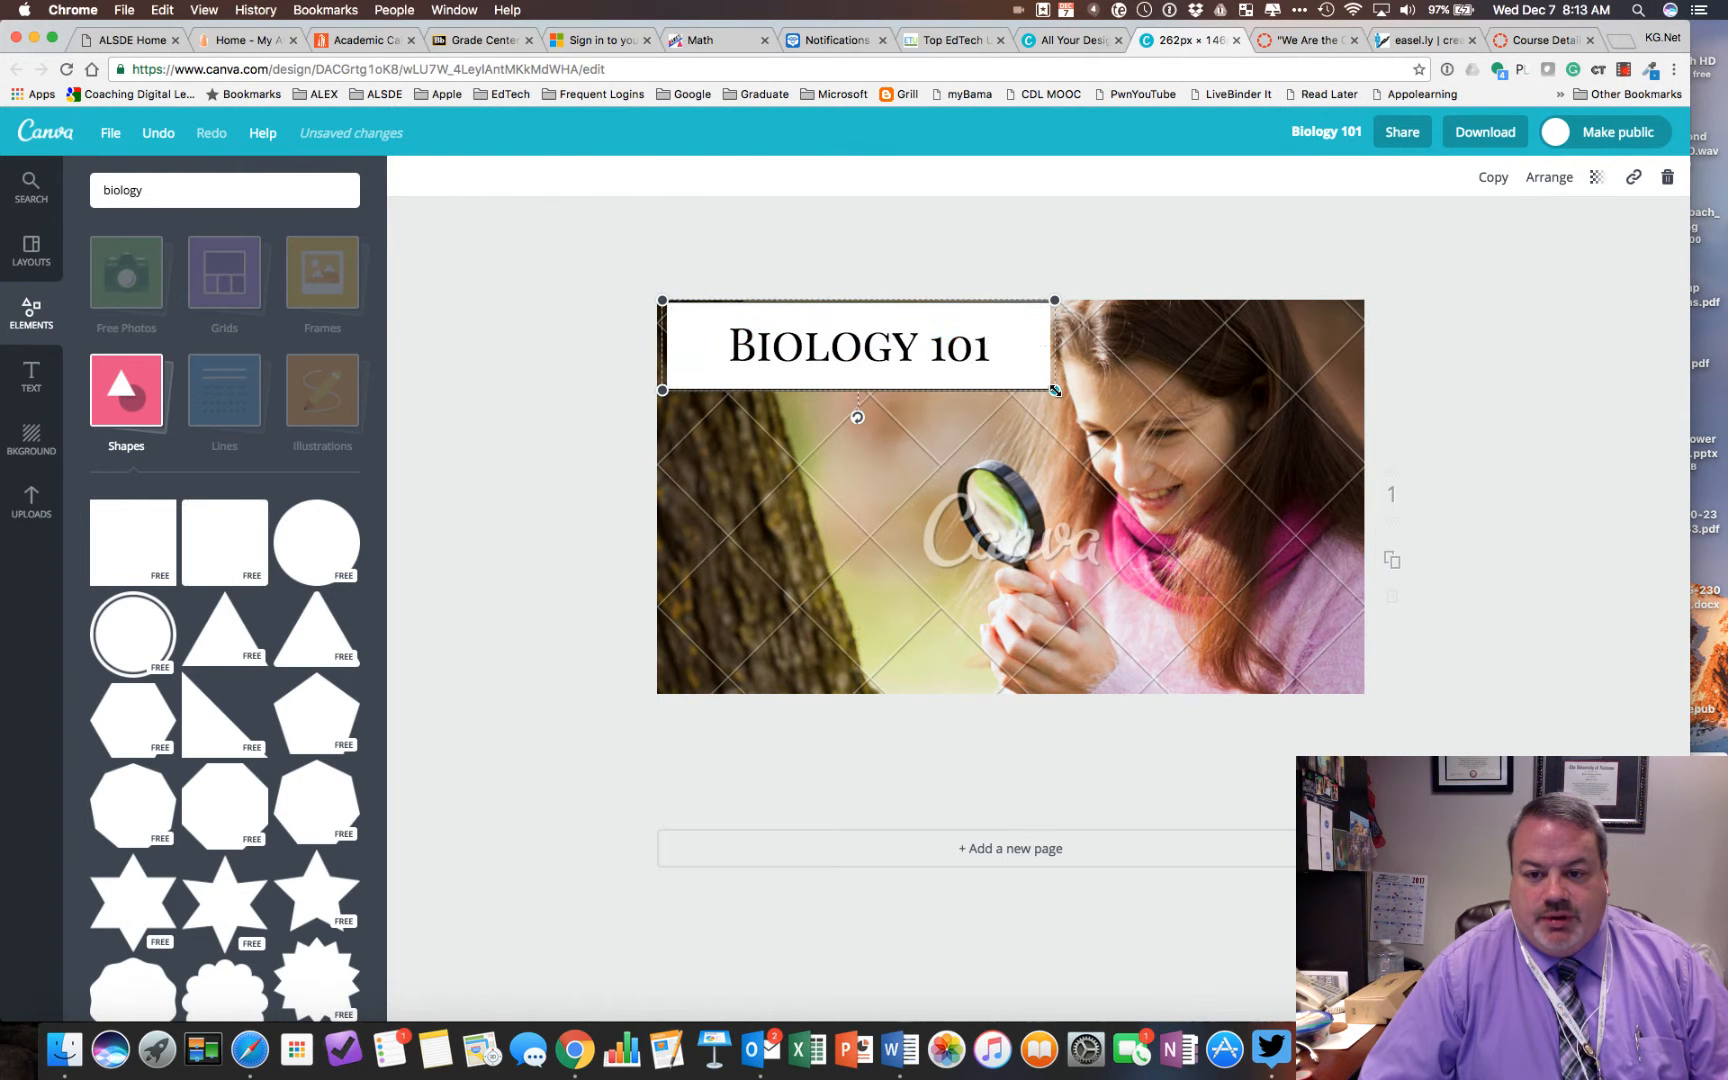
pyautogui.moveTo(1058, 391)
pyautogui.mouseDown()
pyautogui.moveTo(1048, 371)
pyautogui.moveTo(1057, 392)
pyautogui.mouseUp()
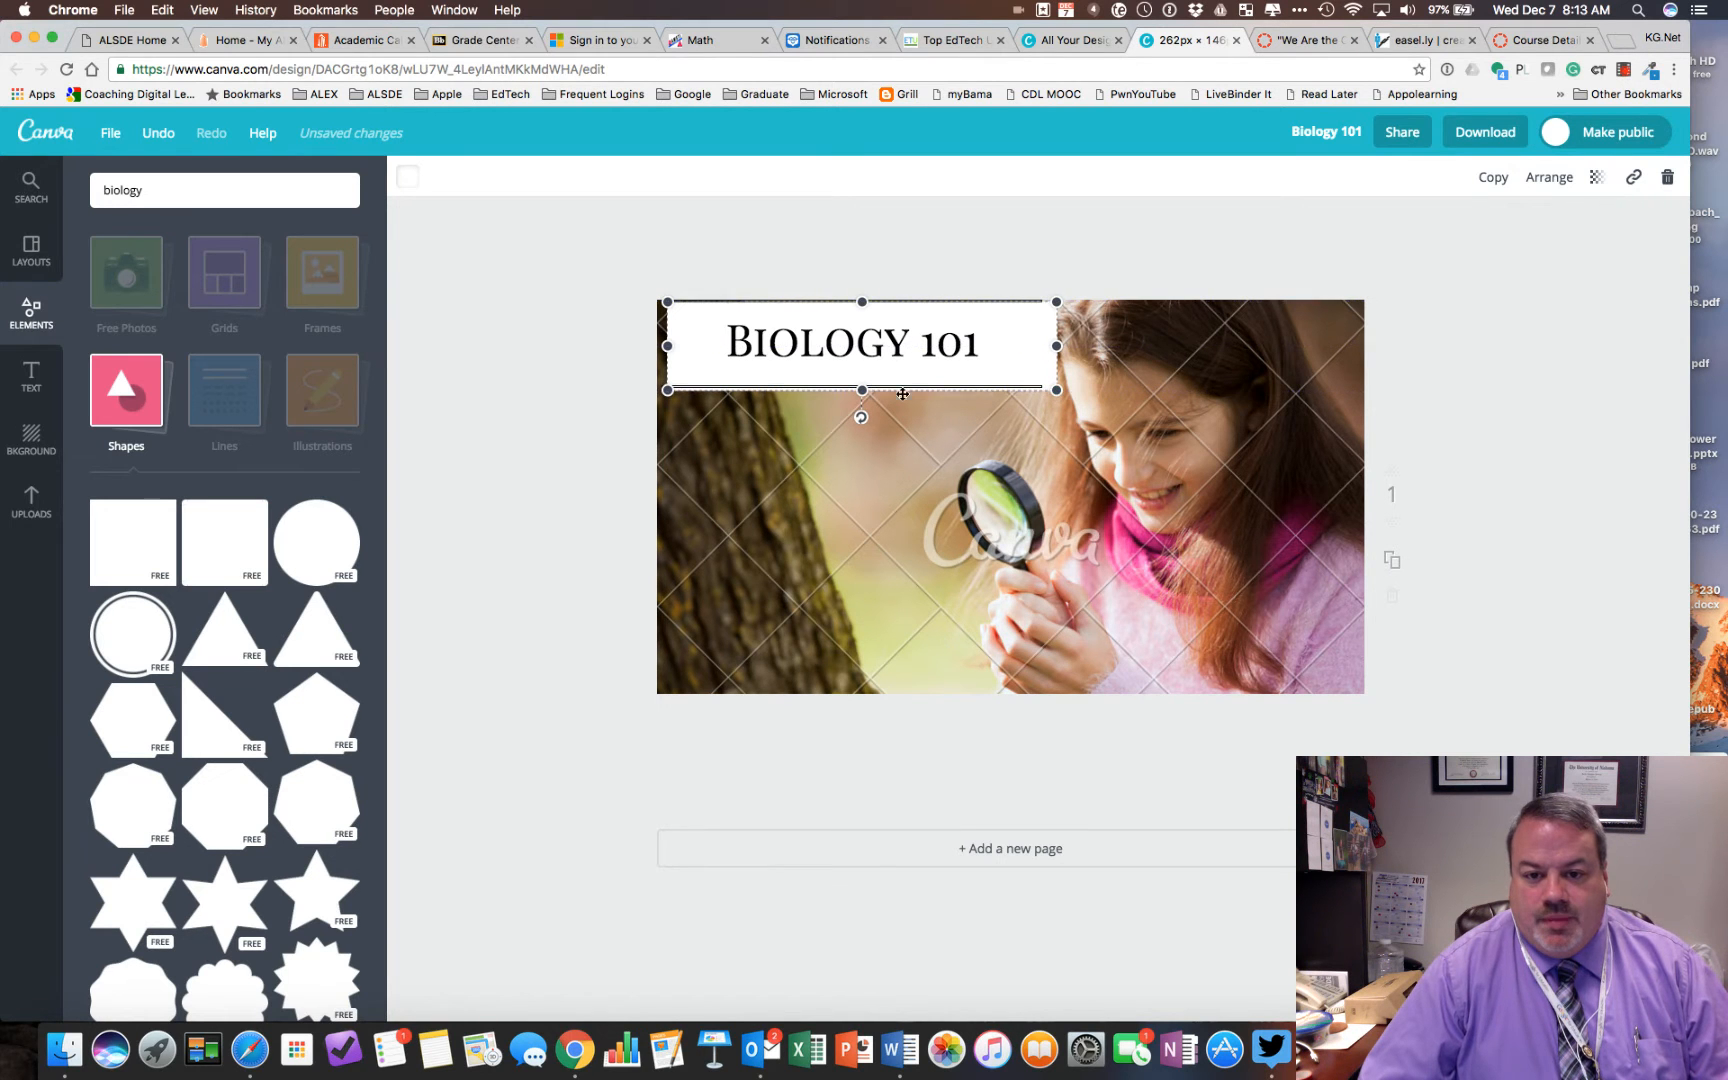
pyautogui.moveTo(862, 390); pyautogui.dragTo(863, 367)
pyautogui.doubleClick(863, 367)
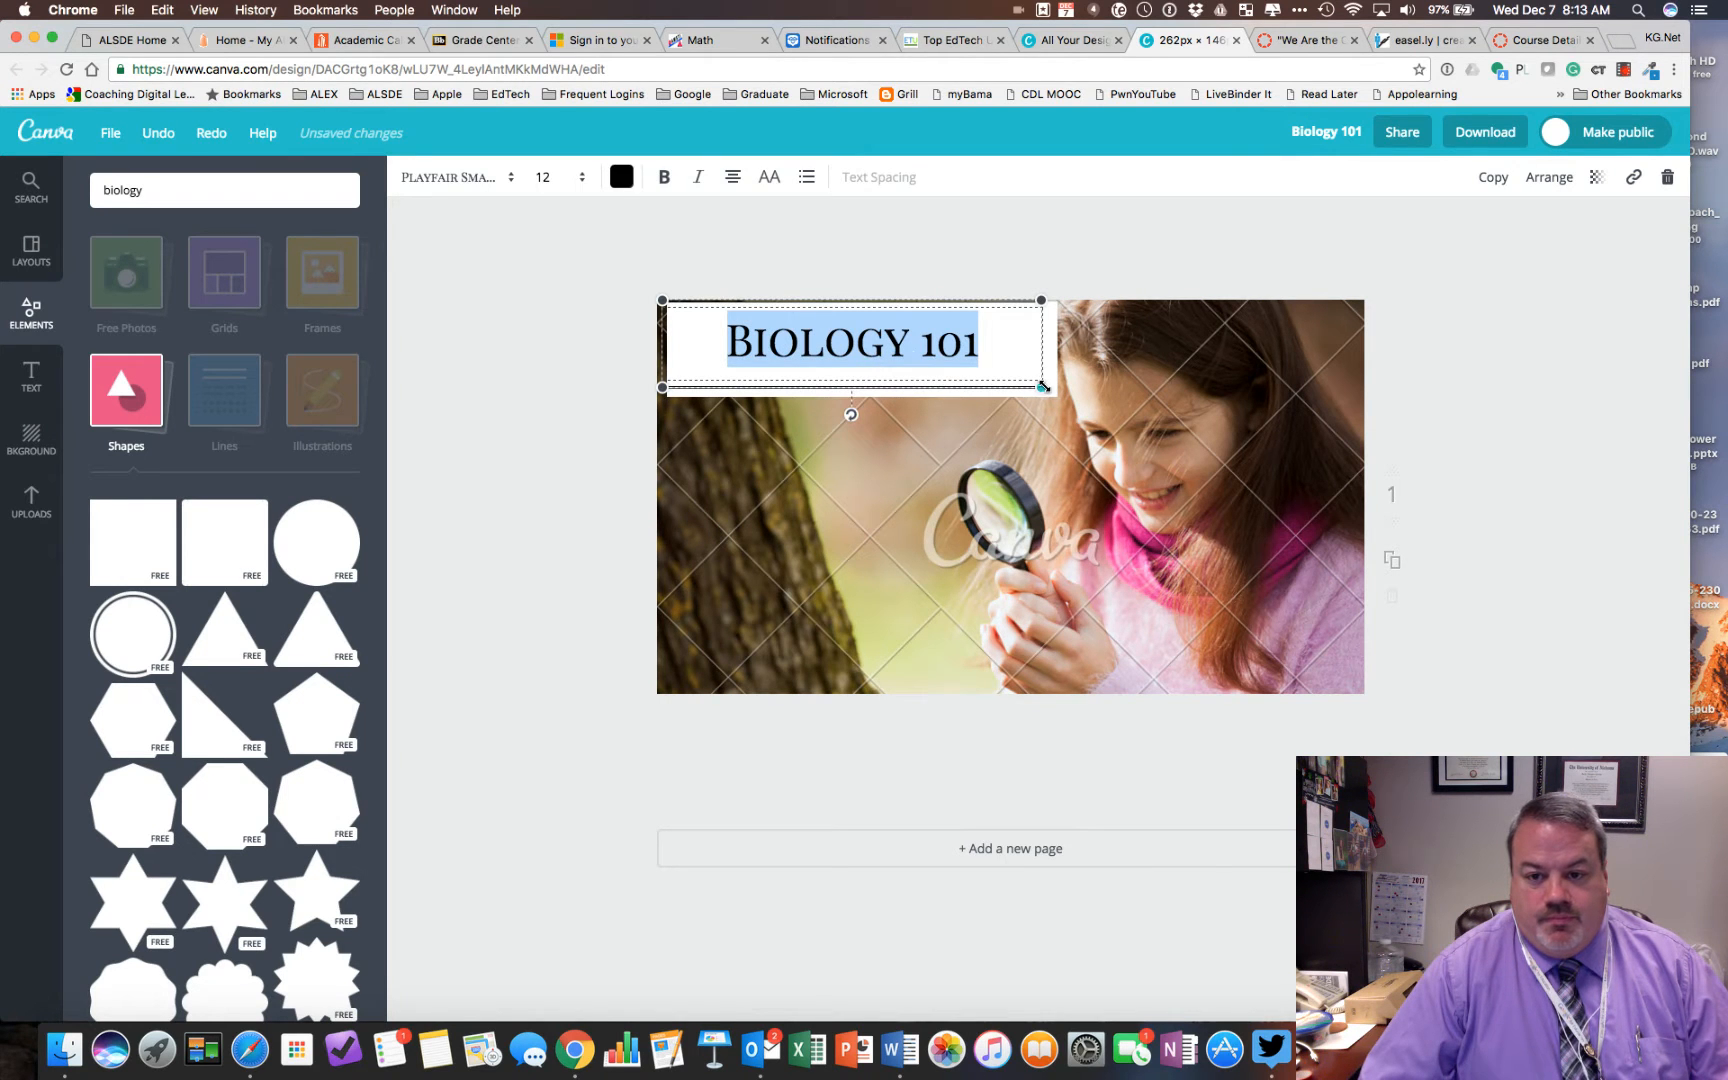
pyautogui.moveTo(1041, 387); pyautogui.dragTo(1053, 393)
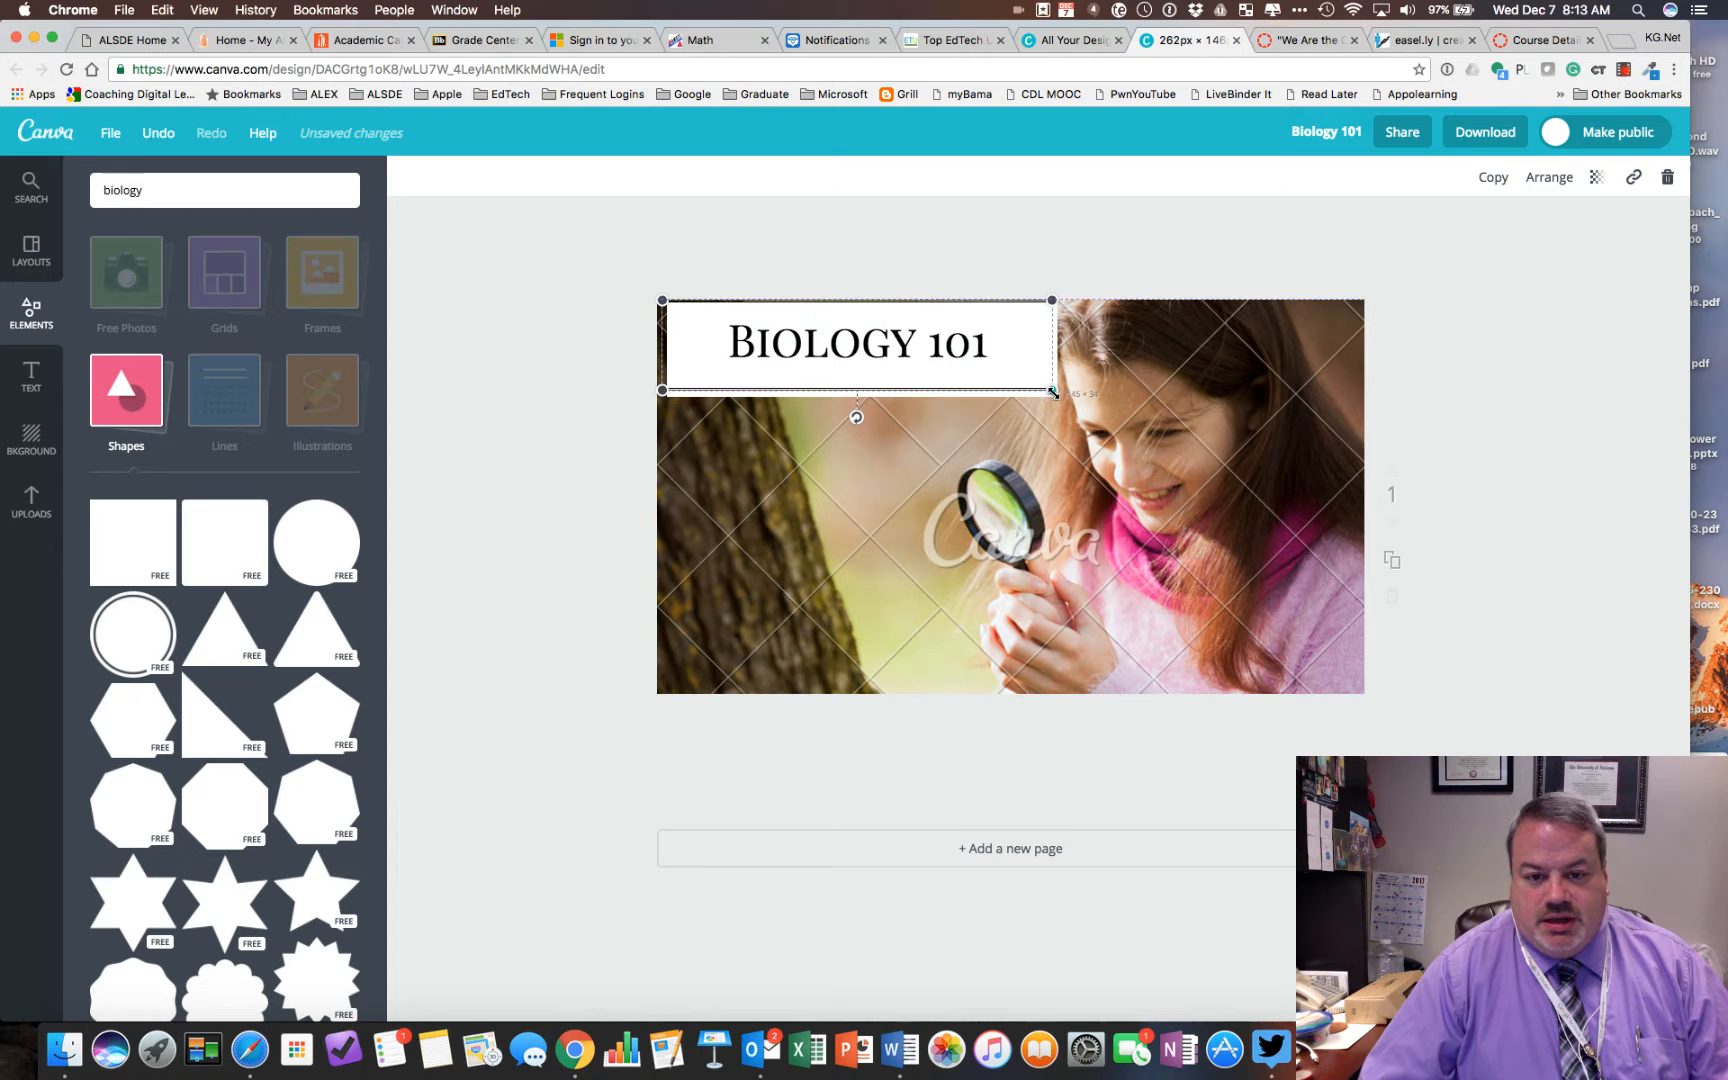
pyautogui.moveTo(958, 355); pyautogui.dragTo(963, 356)
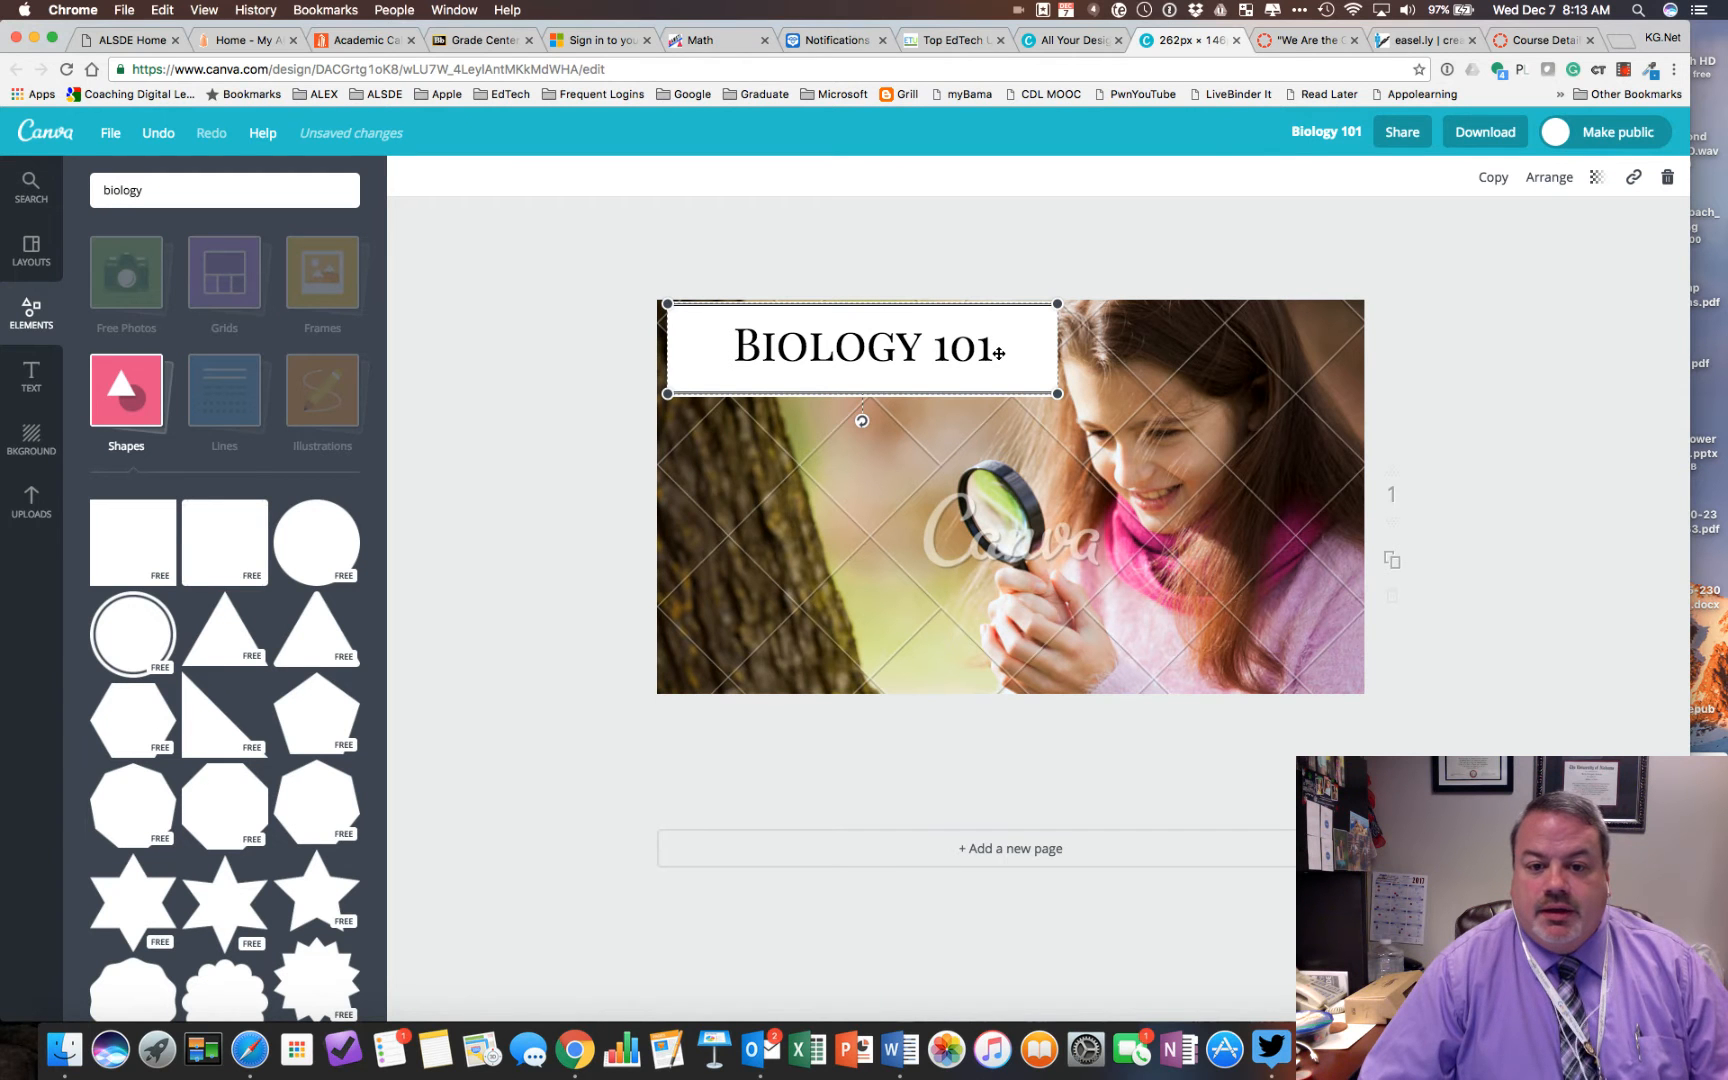
# Group the title with the white rectangle, fit the group into the photo's upper-left corner and shrink it slightly.
pyautogui.keyDown('shift'); pyautogui.click(936, 396); pyautogui.keyUp('shift')
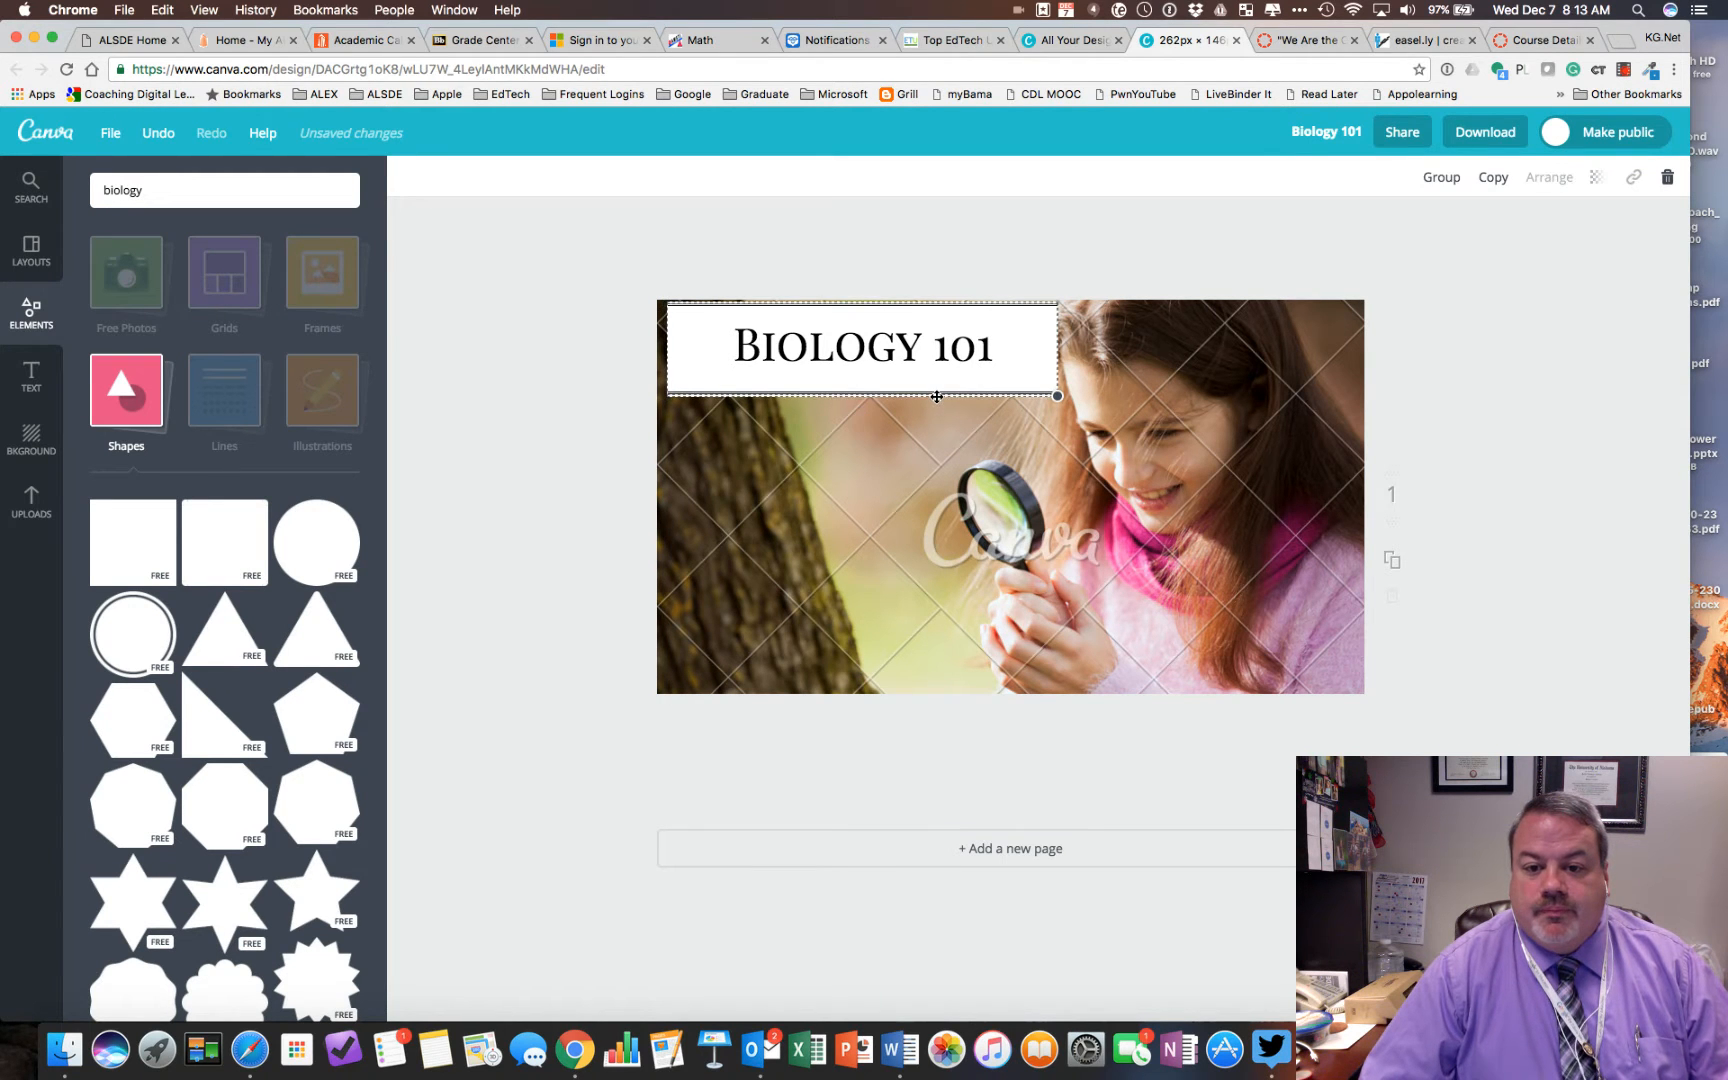
pyautogui.click(1441, 178)
pyautogui.moveTo(941, 376)
pyautogui.mouseDown()
pyautogui.moveTo(936, 495)
pyautogui.moveTo(936, 380)
pyautogui.mouseUp()
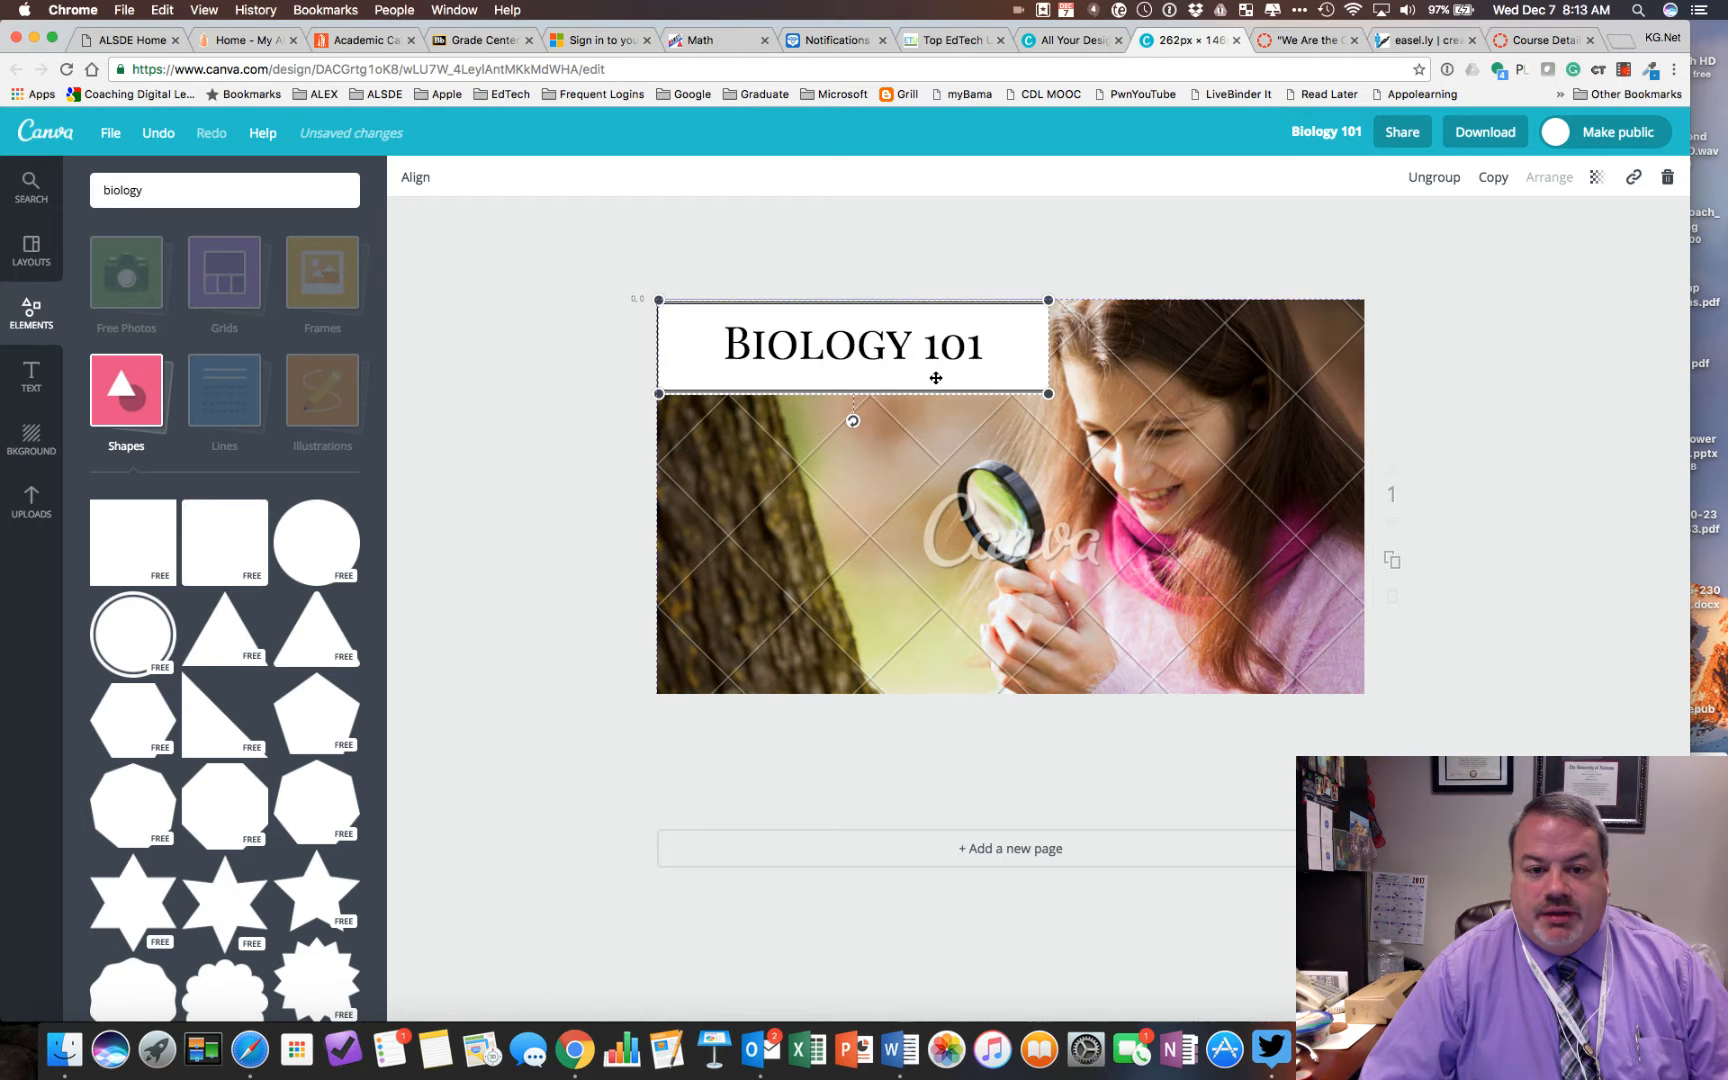
pyautogui.moveTo(1048, 397); pyautogui.dragTo(980, 370)
pyautogui.click(849, 509)
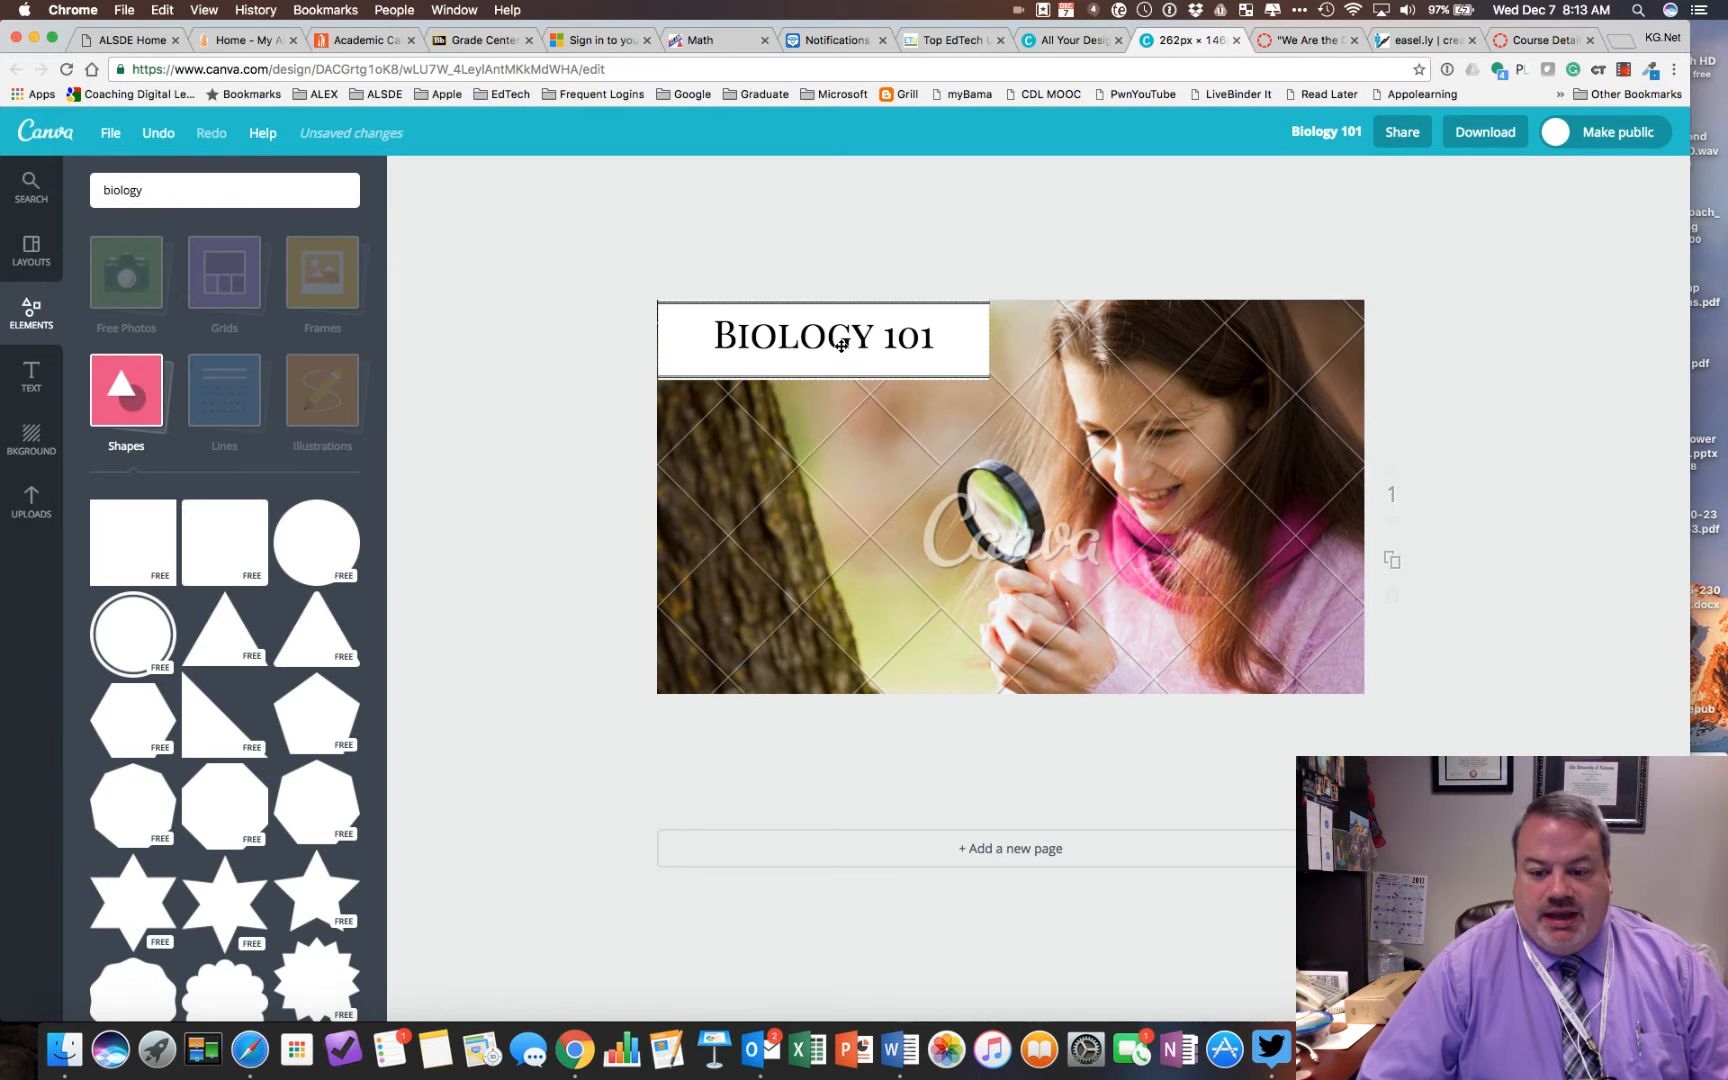
# Look at the design's sharing options and close them without inviting anyone.
pyautogui.click(1399, 132)
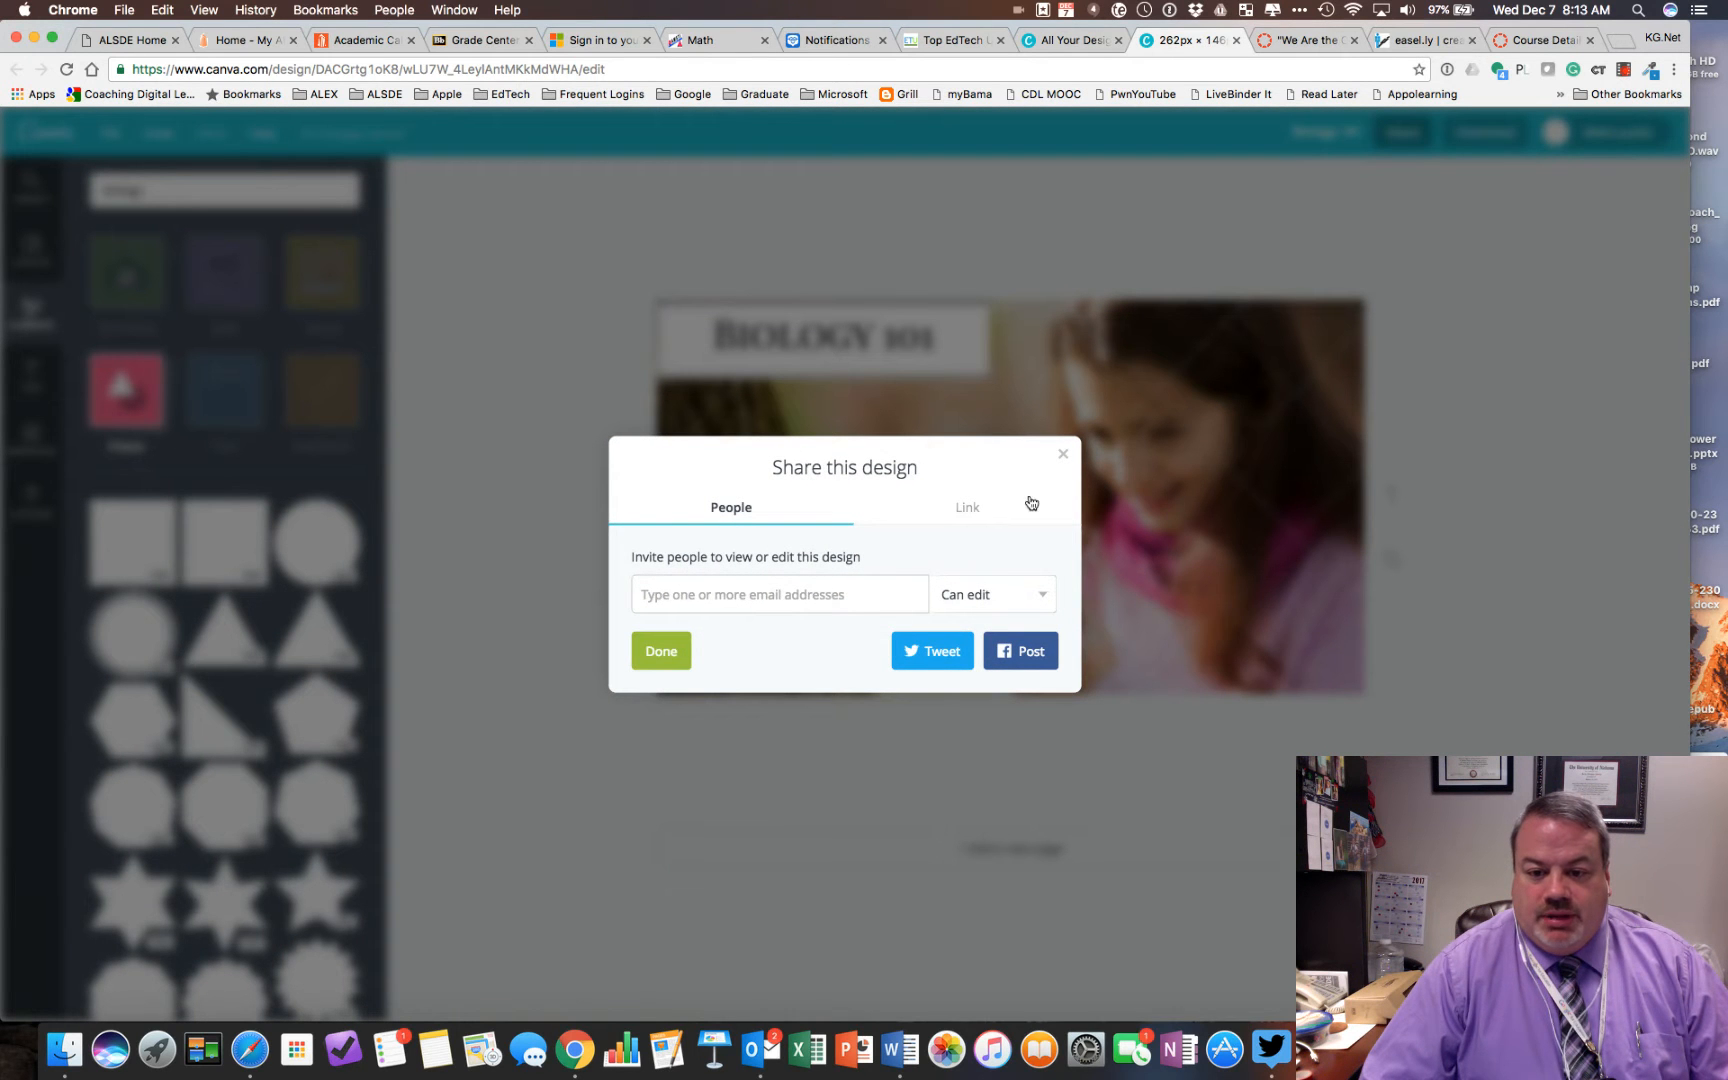
pyautogui.click(1066, 456)
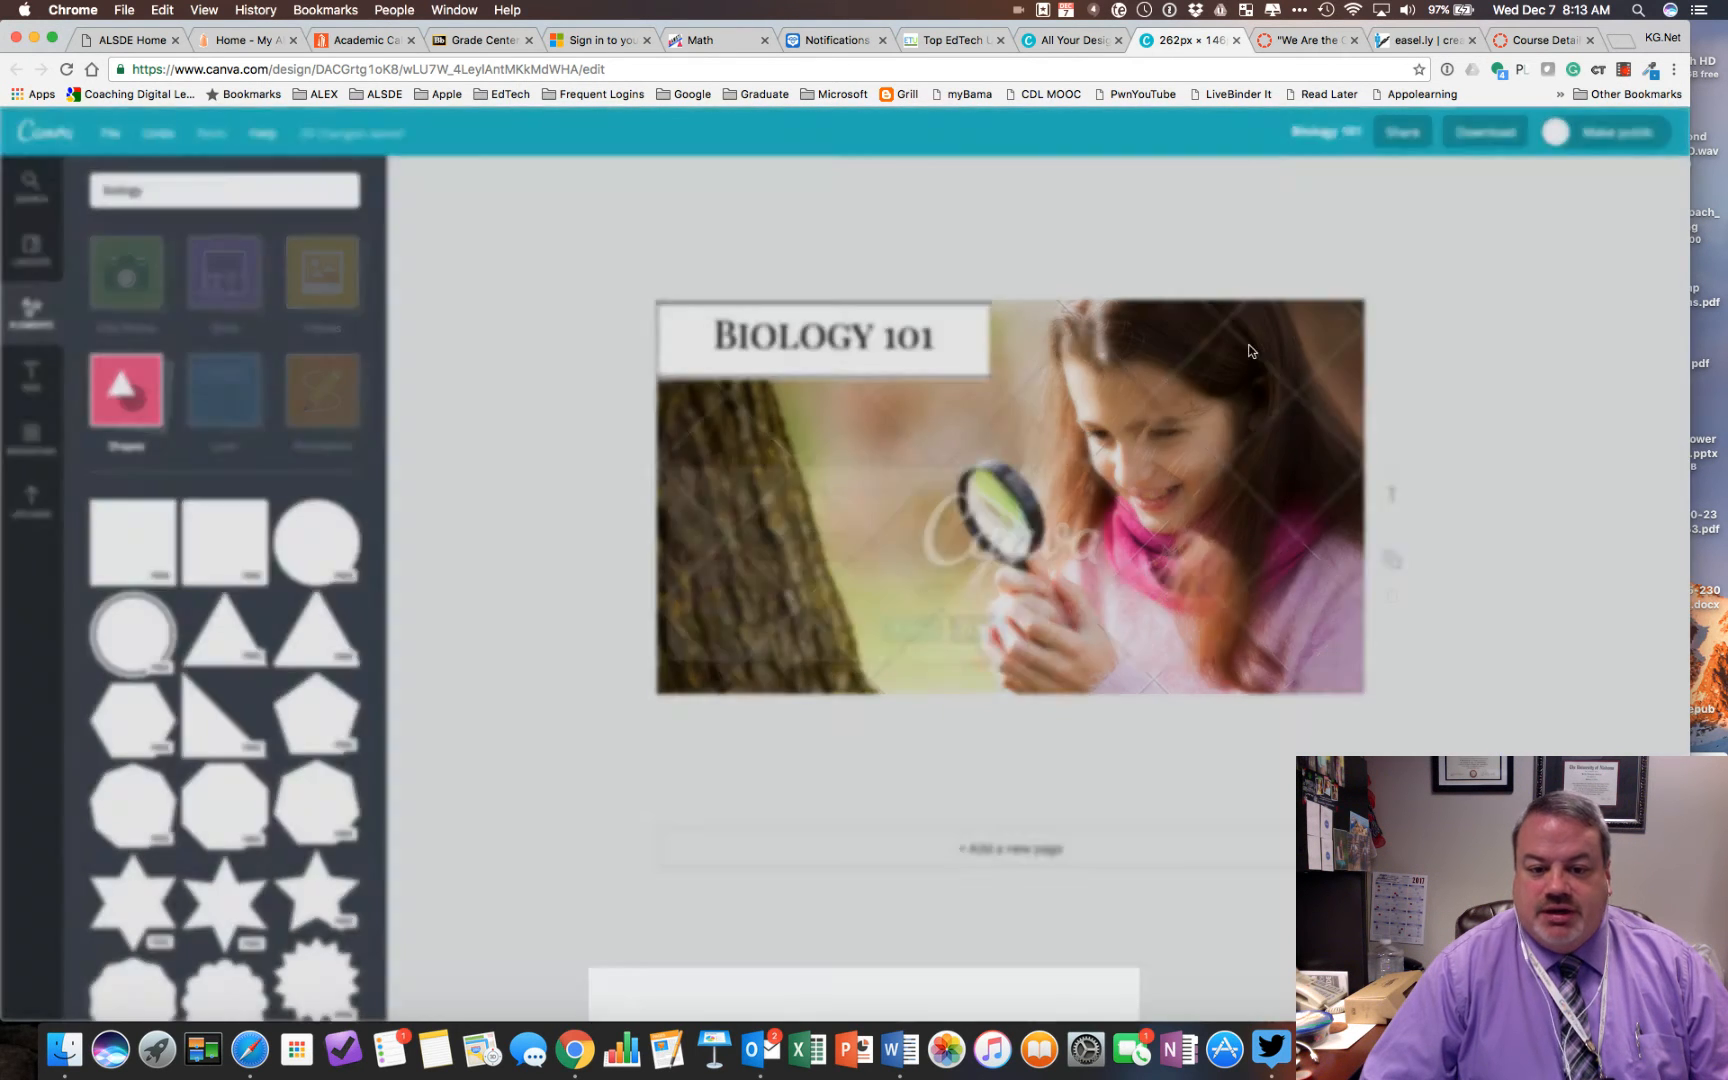
# Download the design as a PNG, paying $1 for a one-time use licence of the premium photo with the saved card.
pyautogui.click(1484, 134)
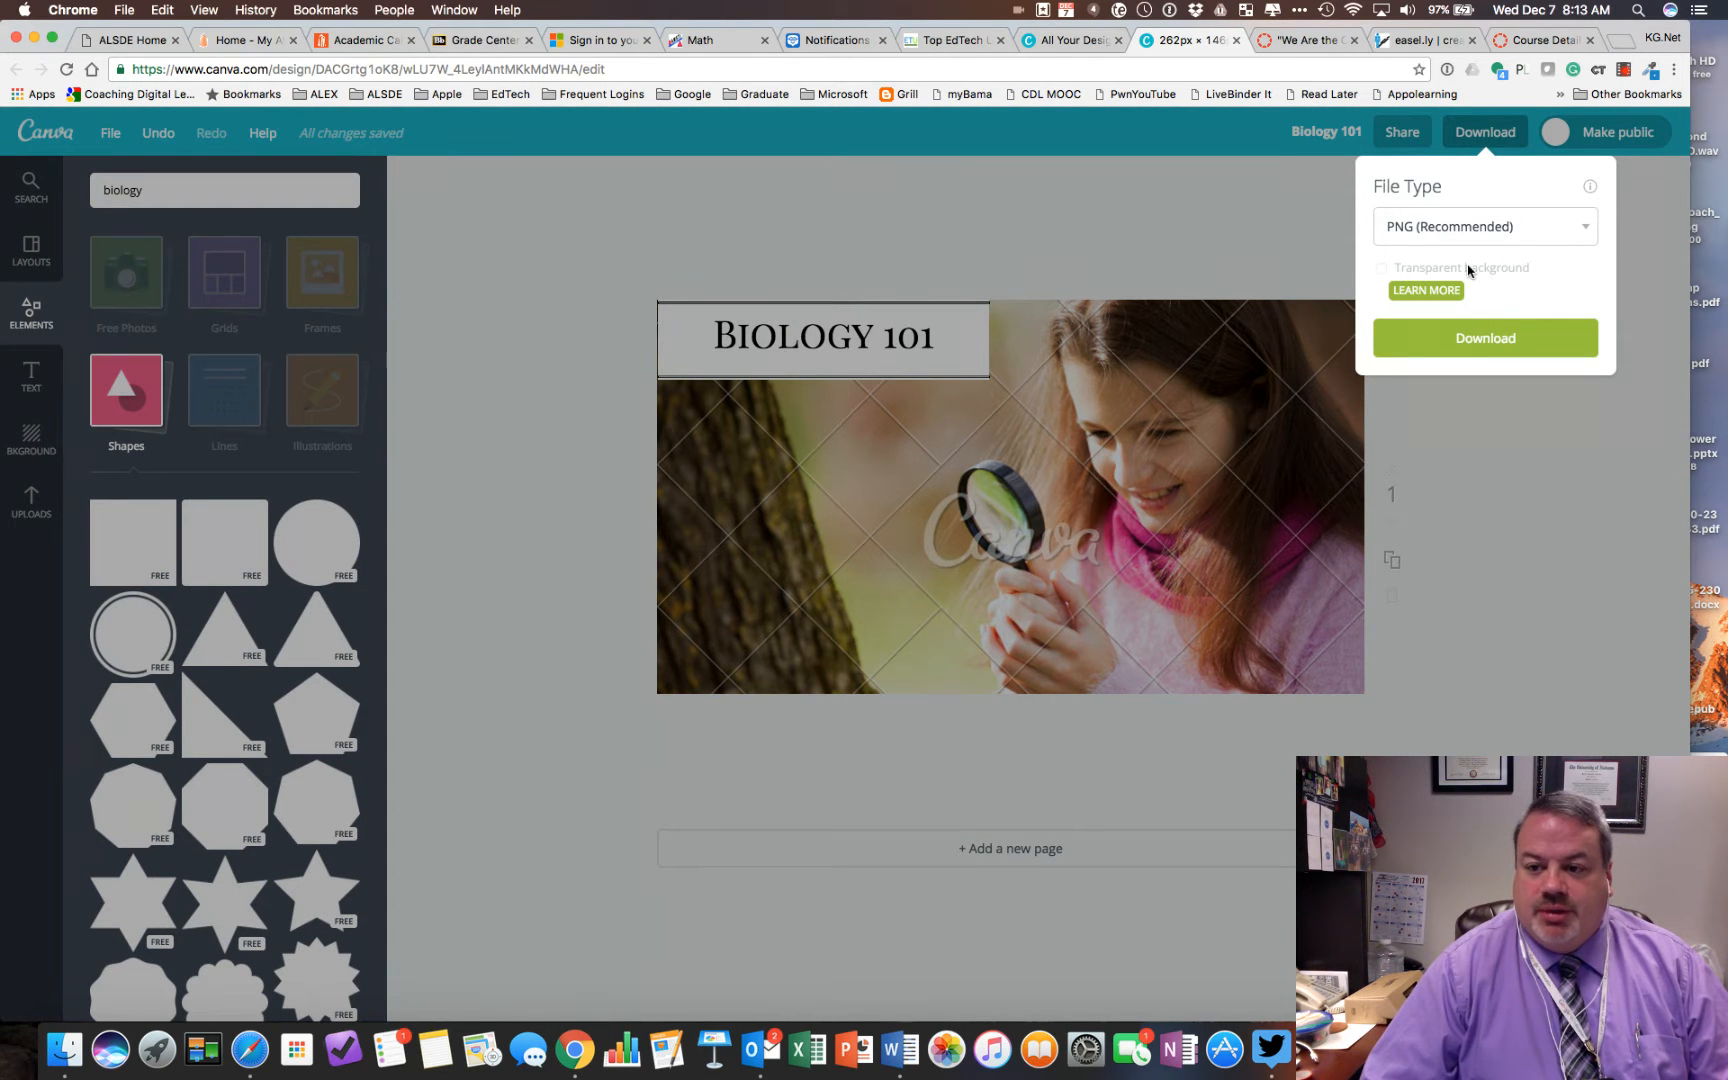
pyautogui.click(1456, 340)
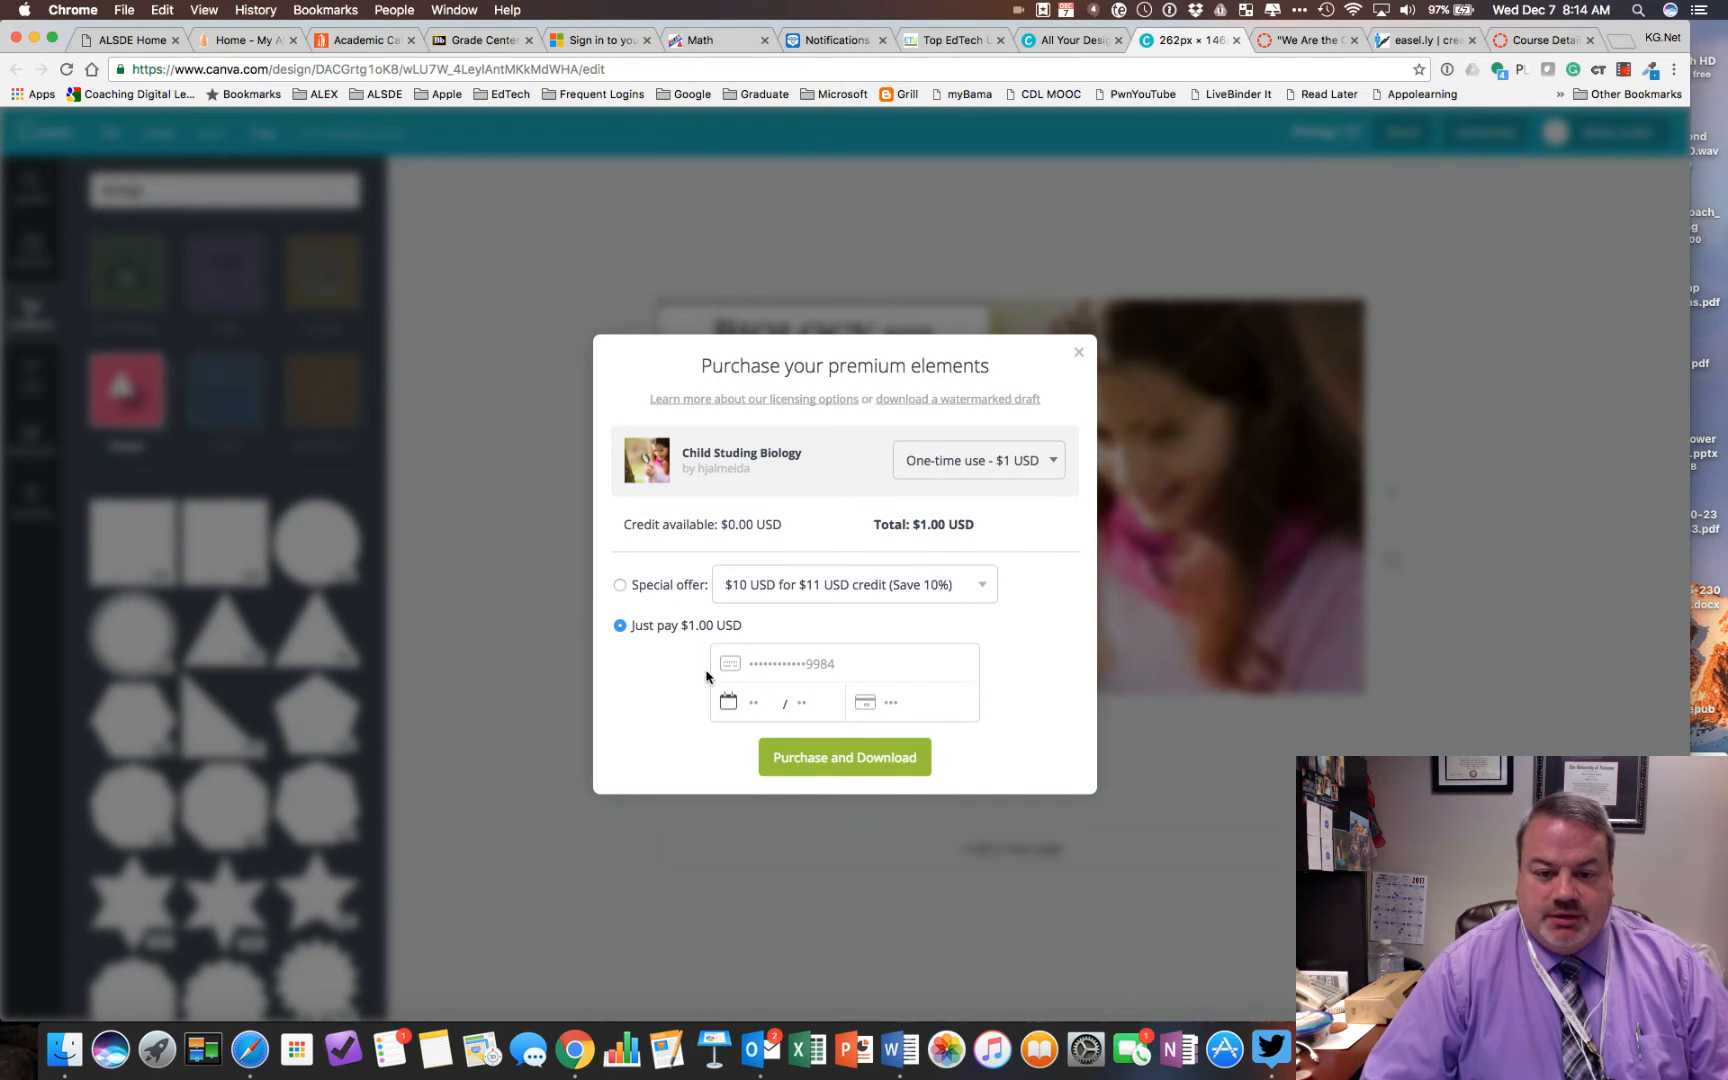
pyautogui.click(859, 760)
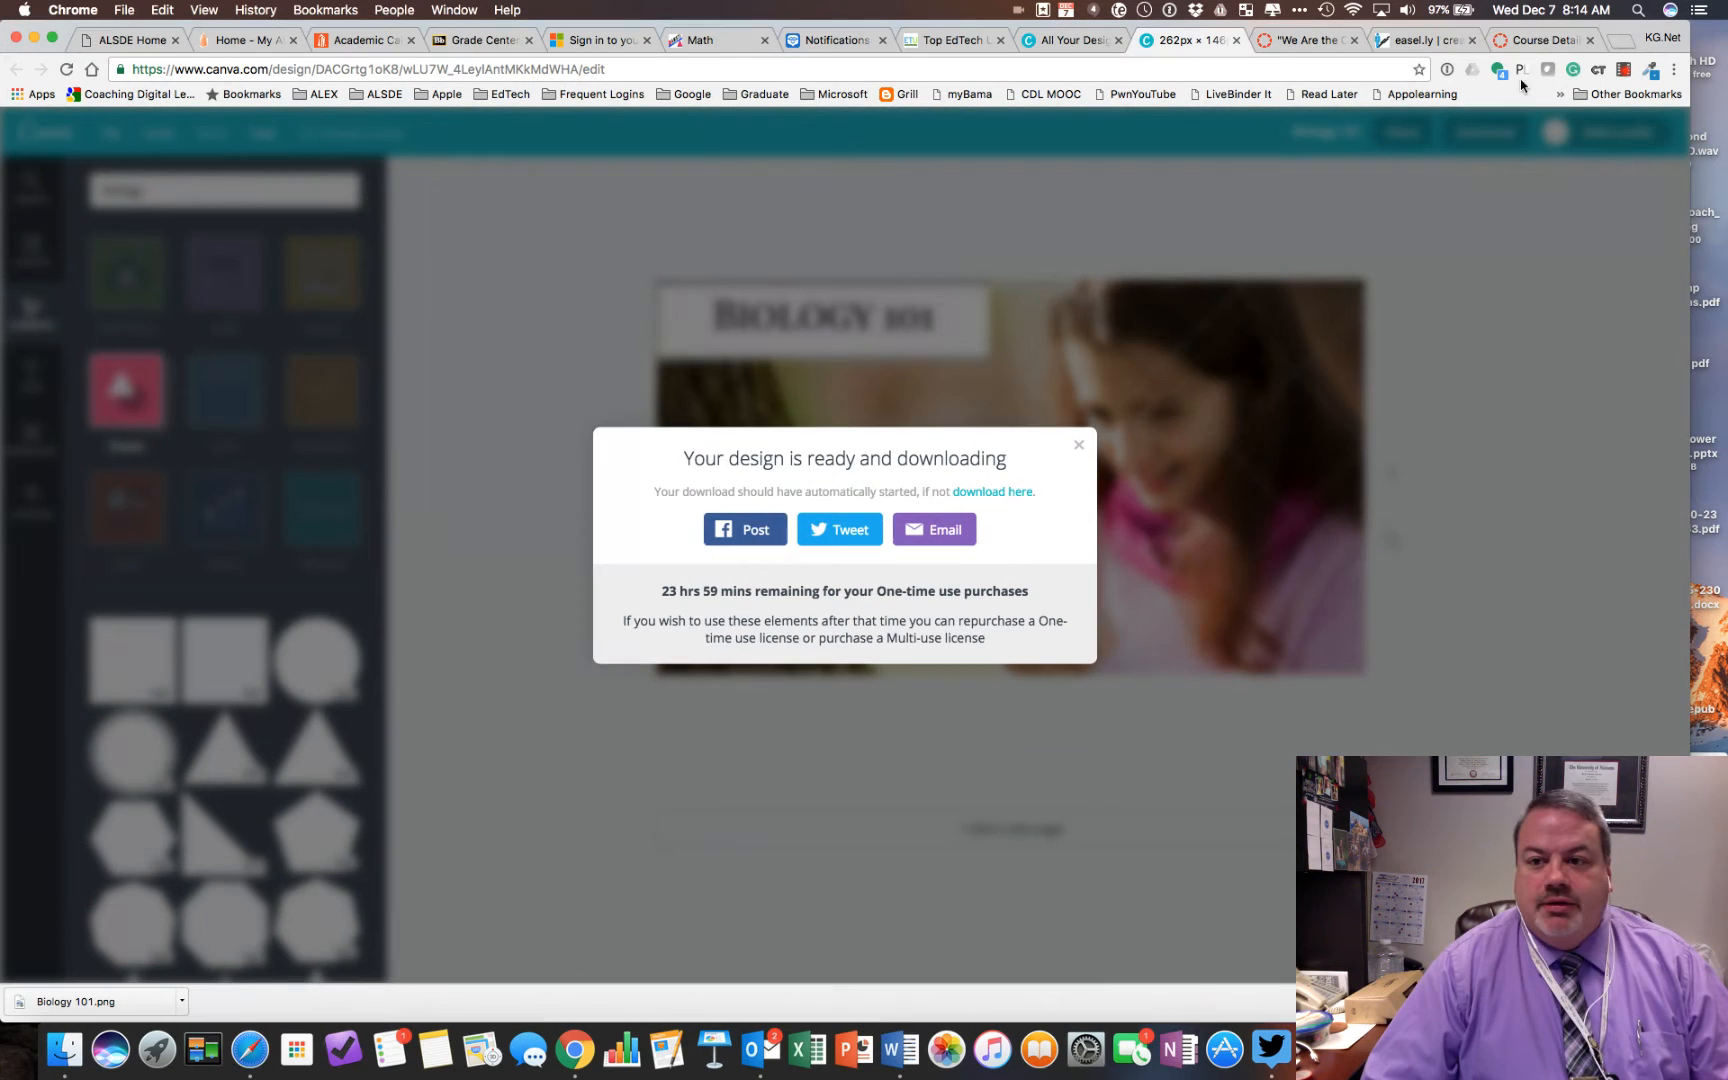
# Switch to the Canvas course settings and upload Biology 101.png from Downloads as the course image.
pyautogui.click(1545, 40)
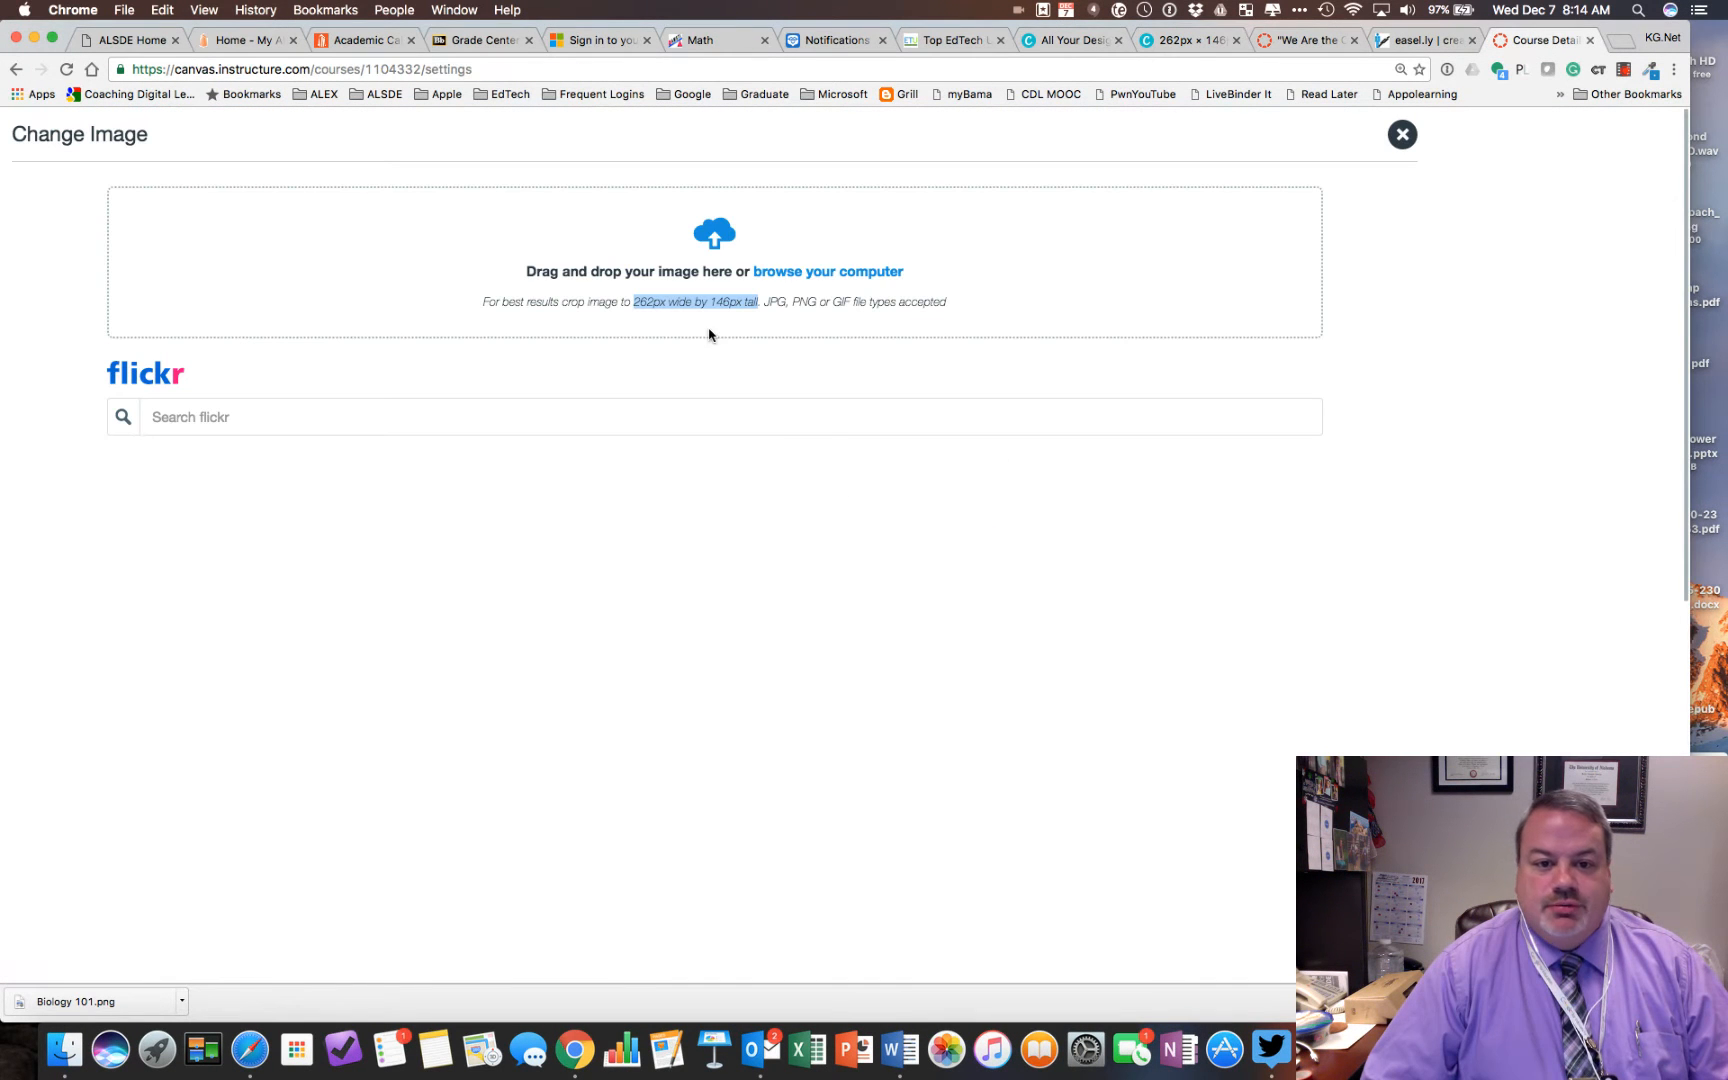
pyautogui.click(806, 276)
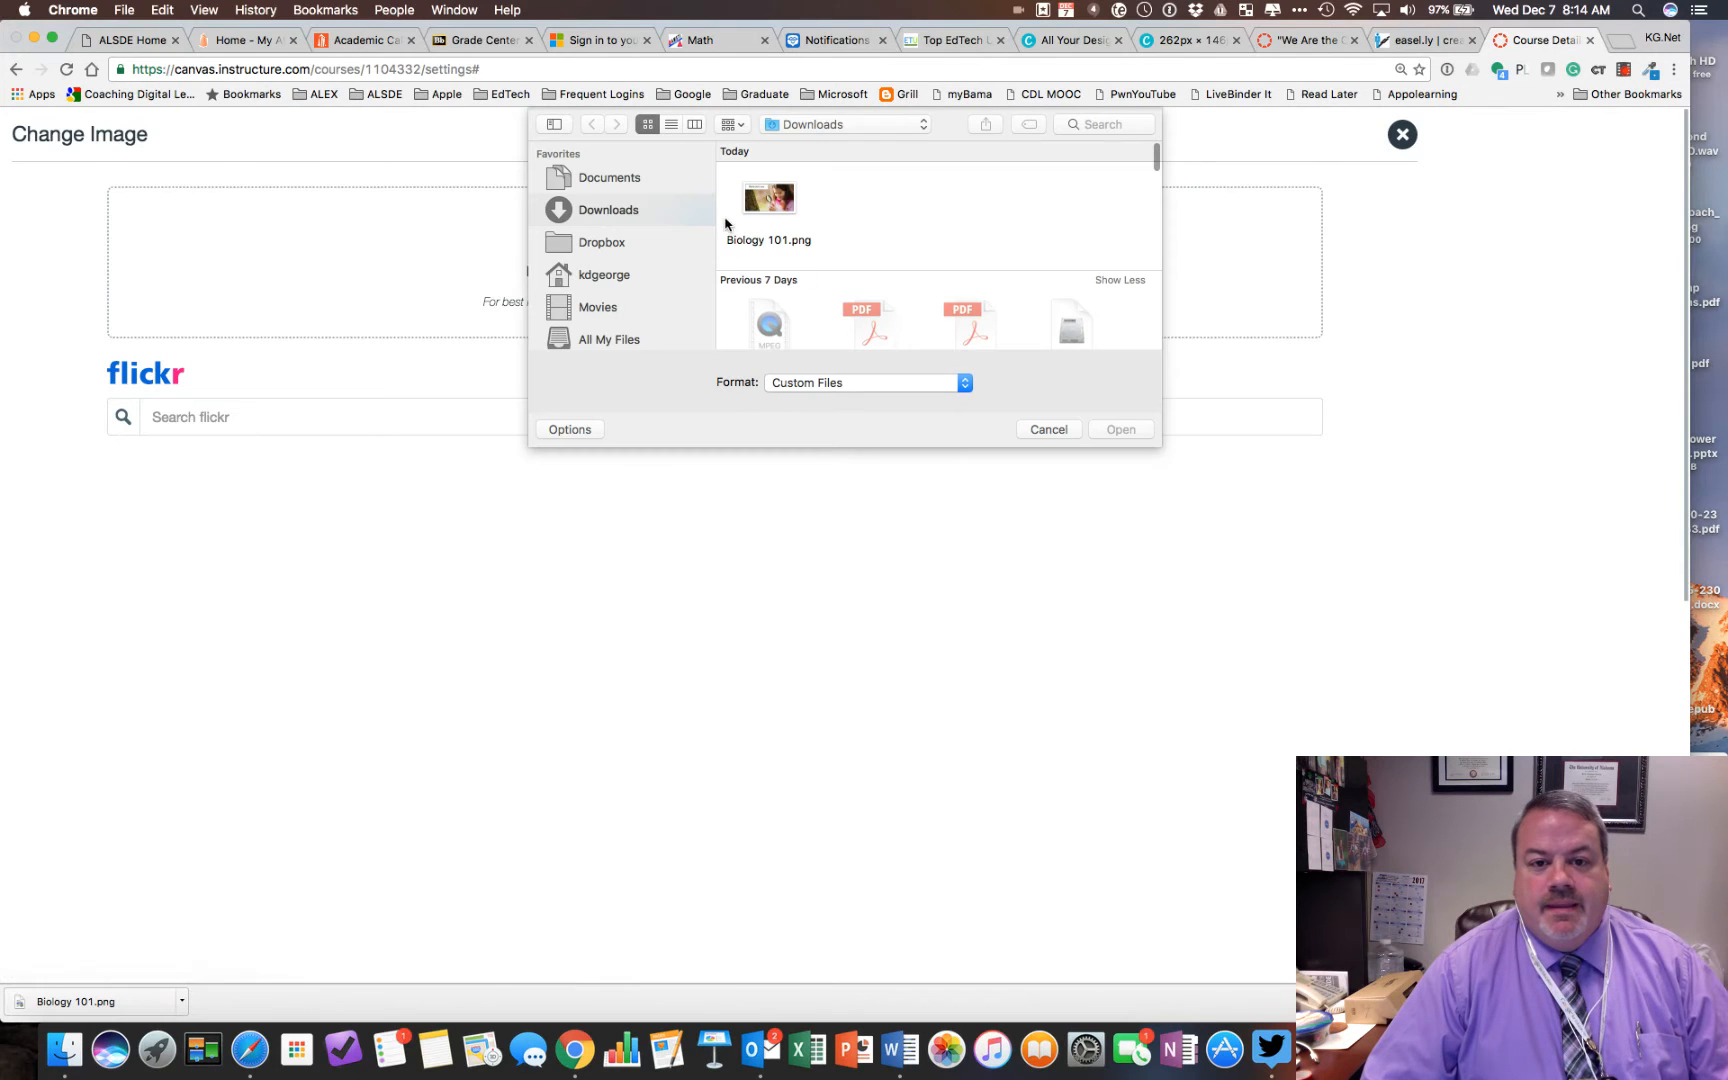
pyautogui.click(758, 207)
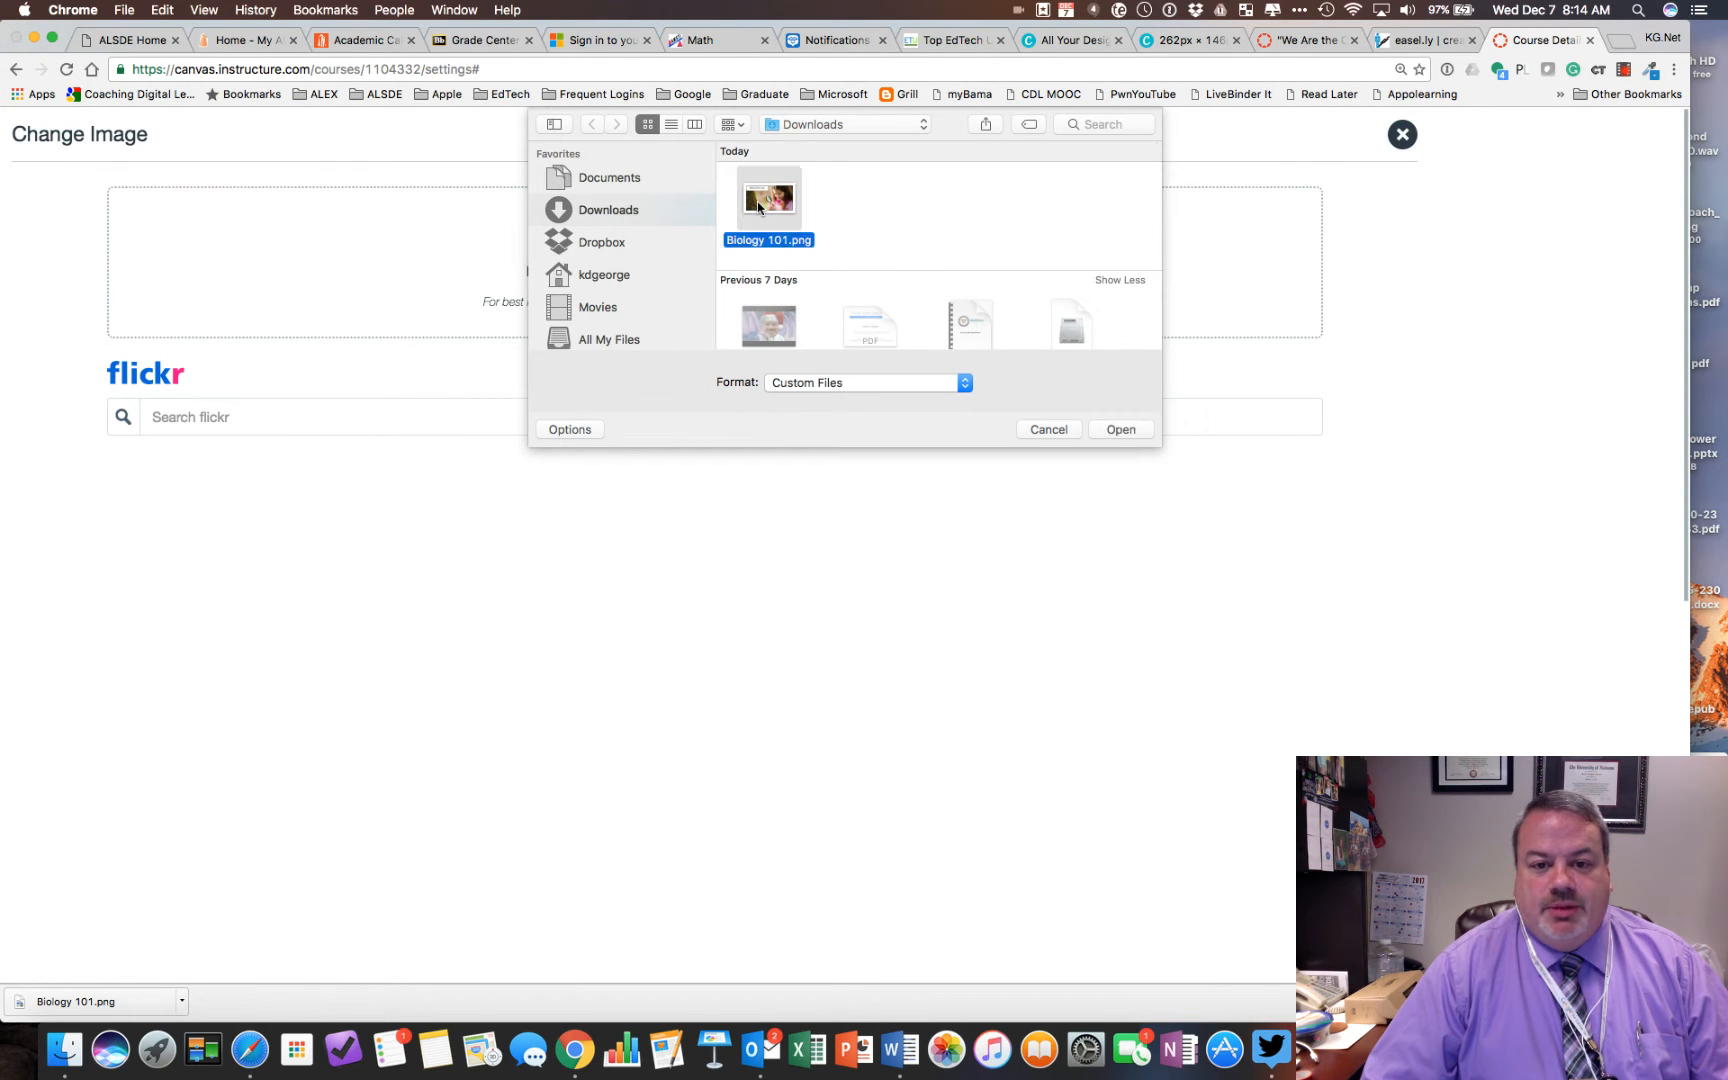
pyautogui.click(1129, 435)
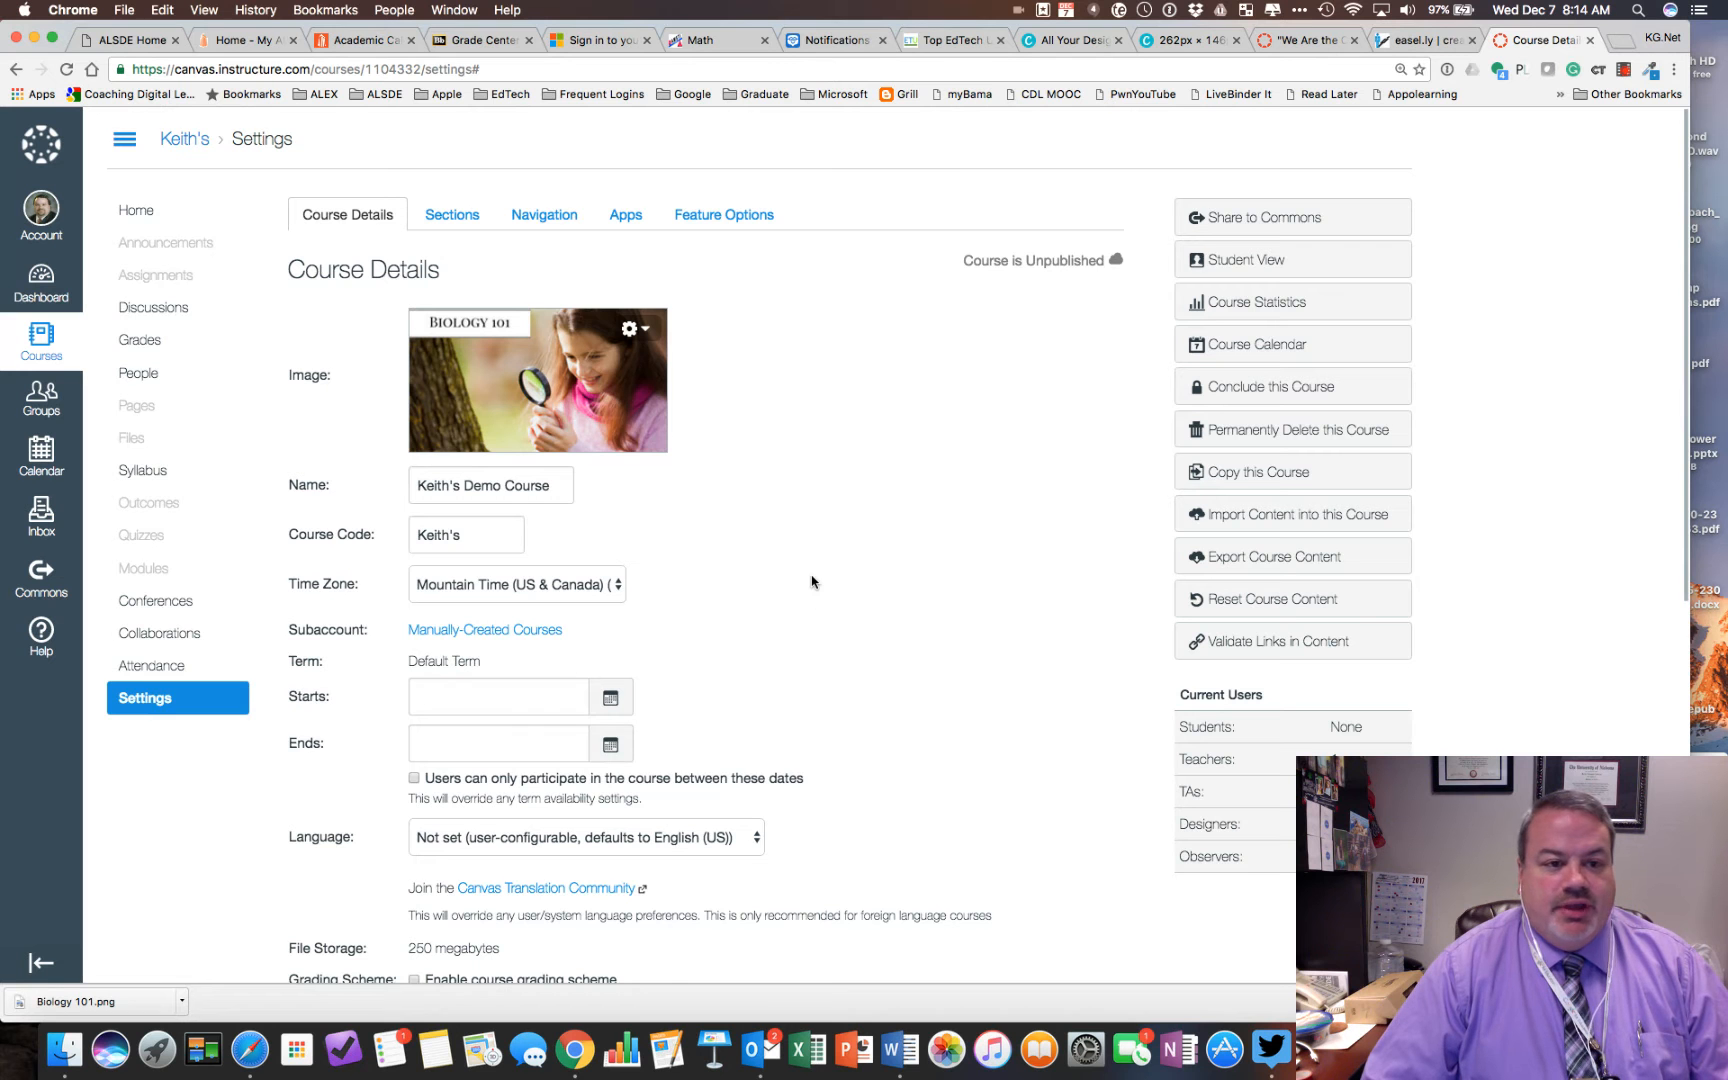
pyautogui.scroll(-1, 811, 581)
pyautogui.scroll(-3, 811, 581)
pyautogui.scroll(3, 811, 581)
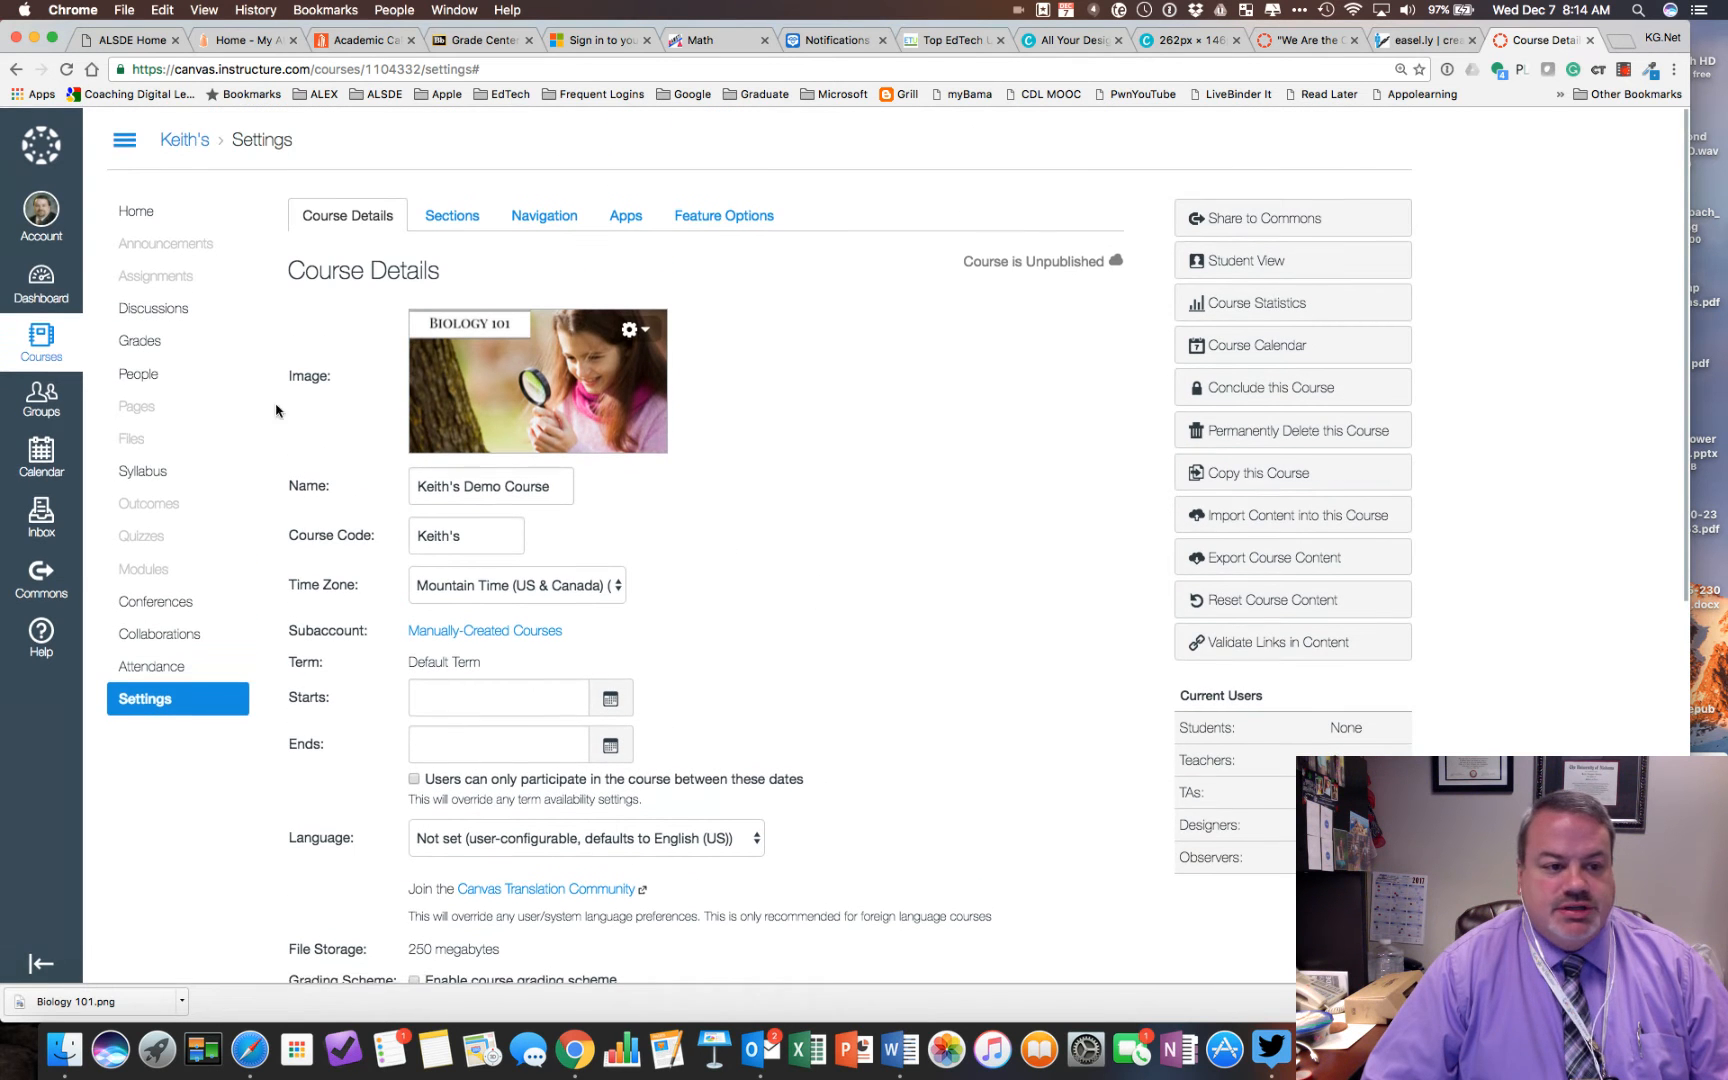
# Set the demo course card's overlay color on the dashboard to purple #65499D.
pyautogui.click(36, 281)
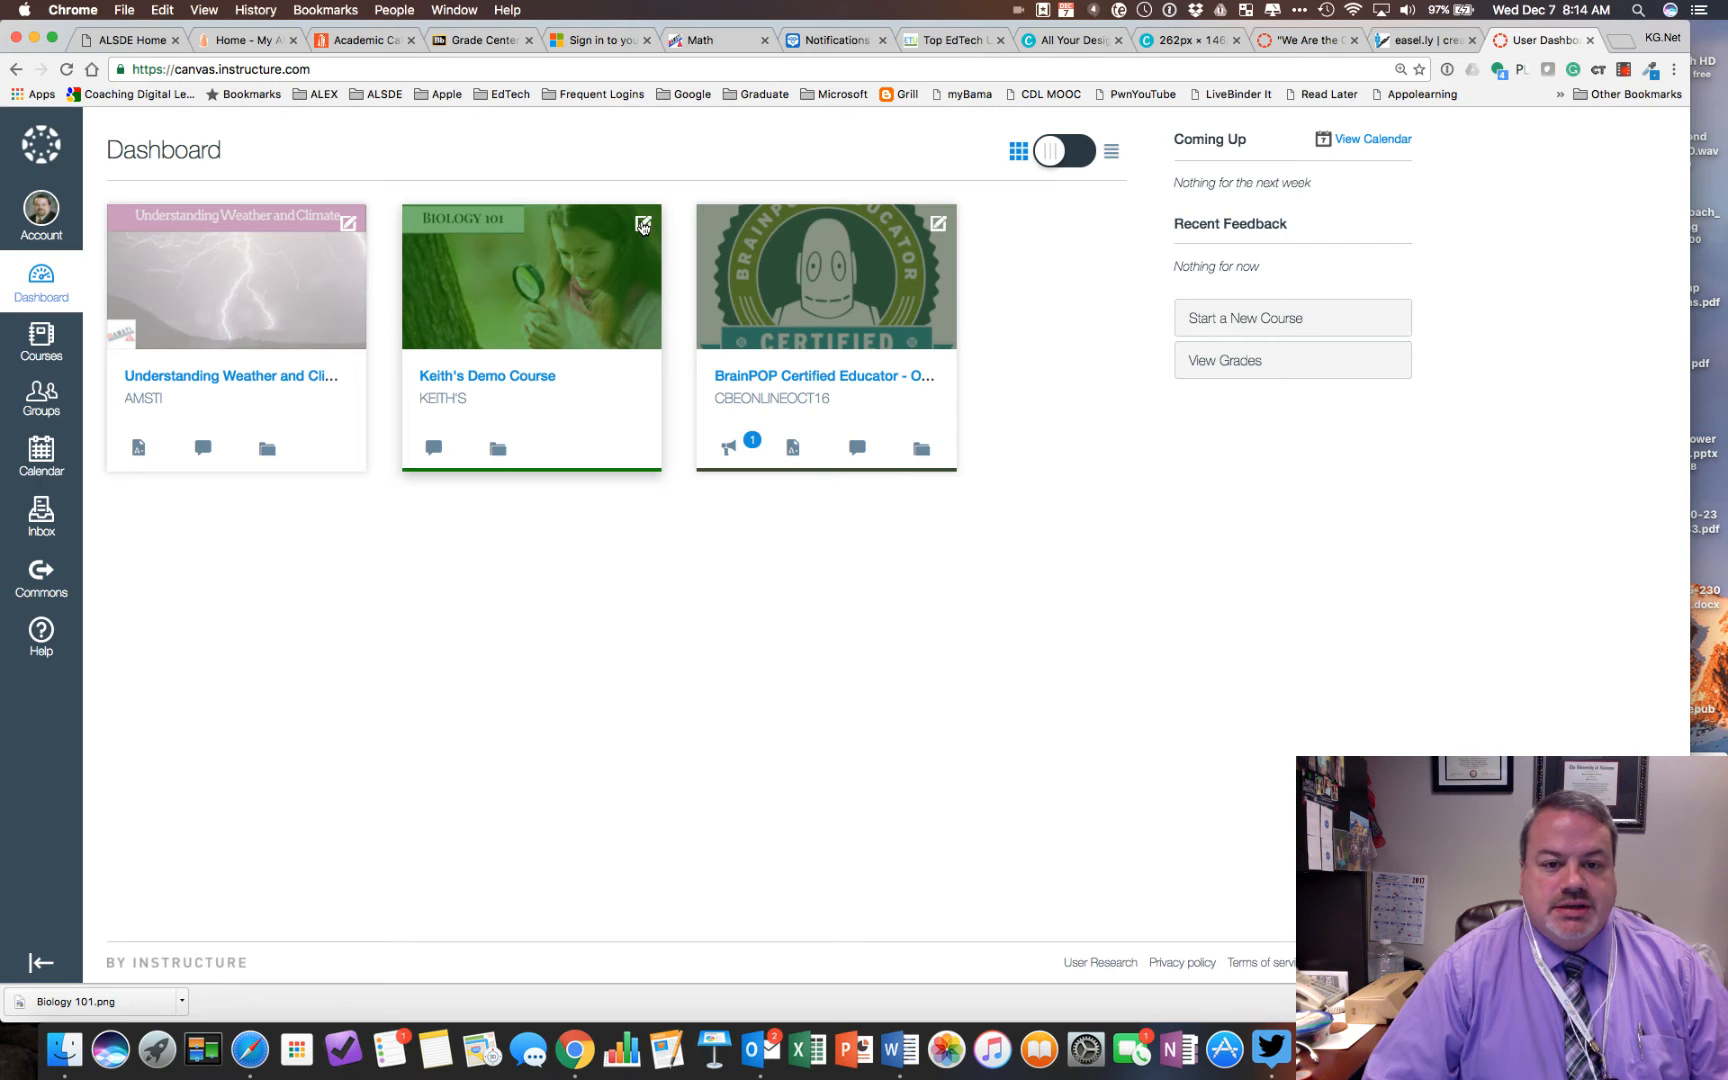
pyautogui.click(643, 224)
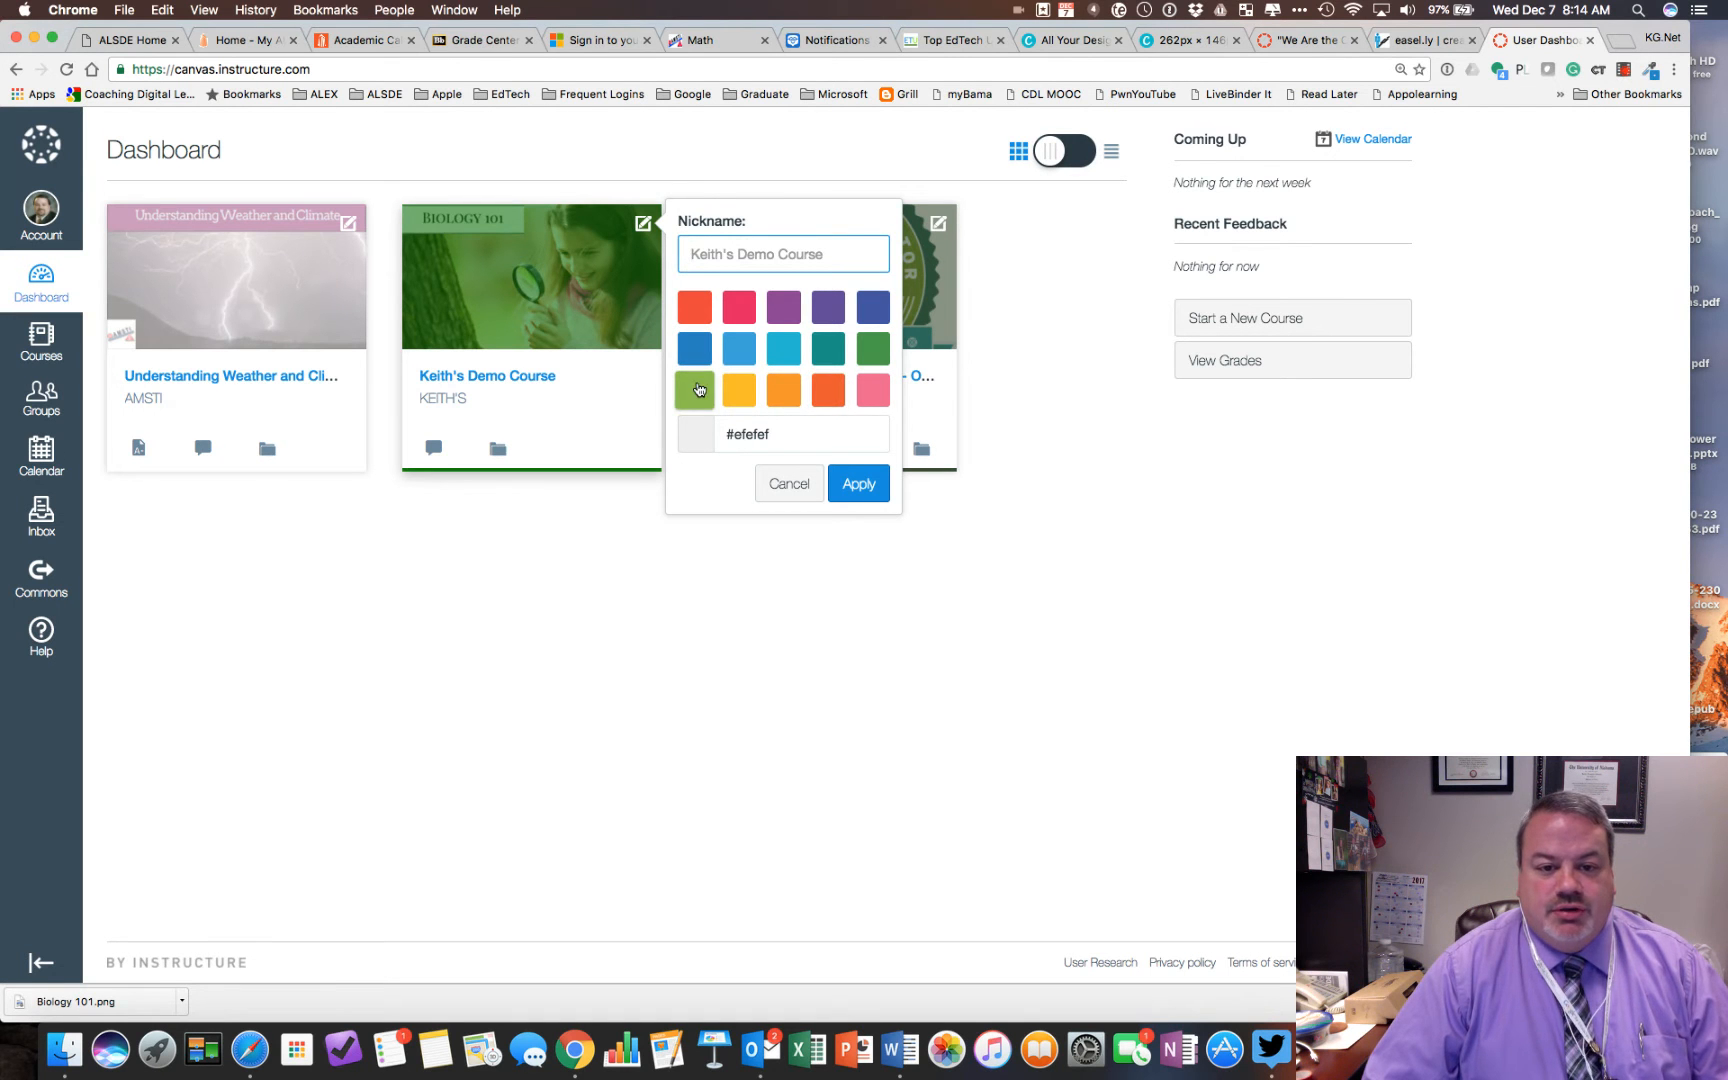
pyautogui.click(828, 308)
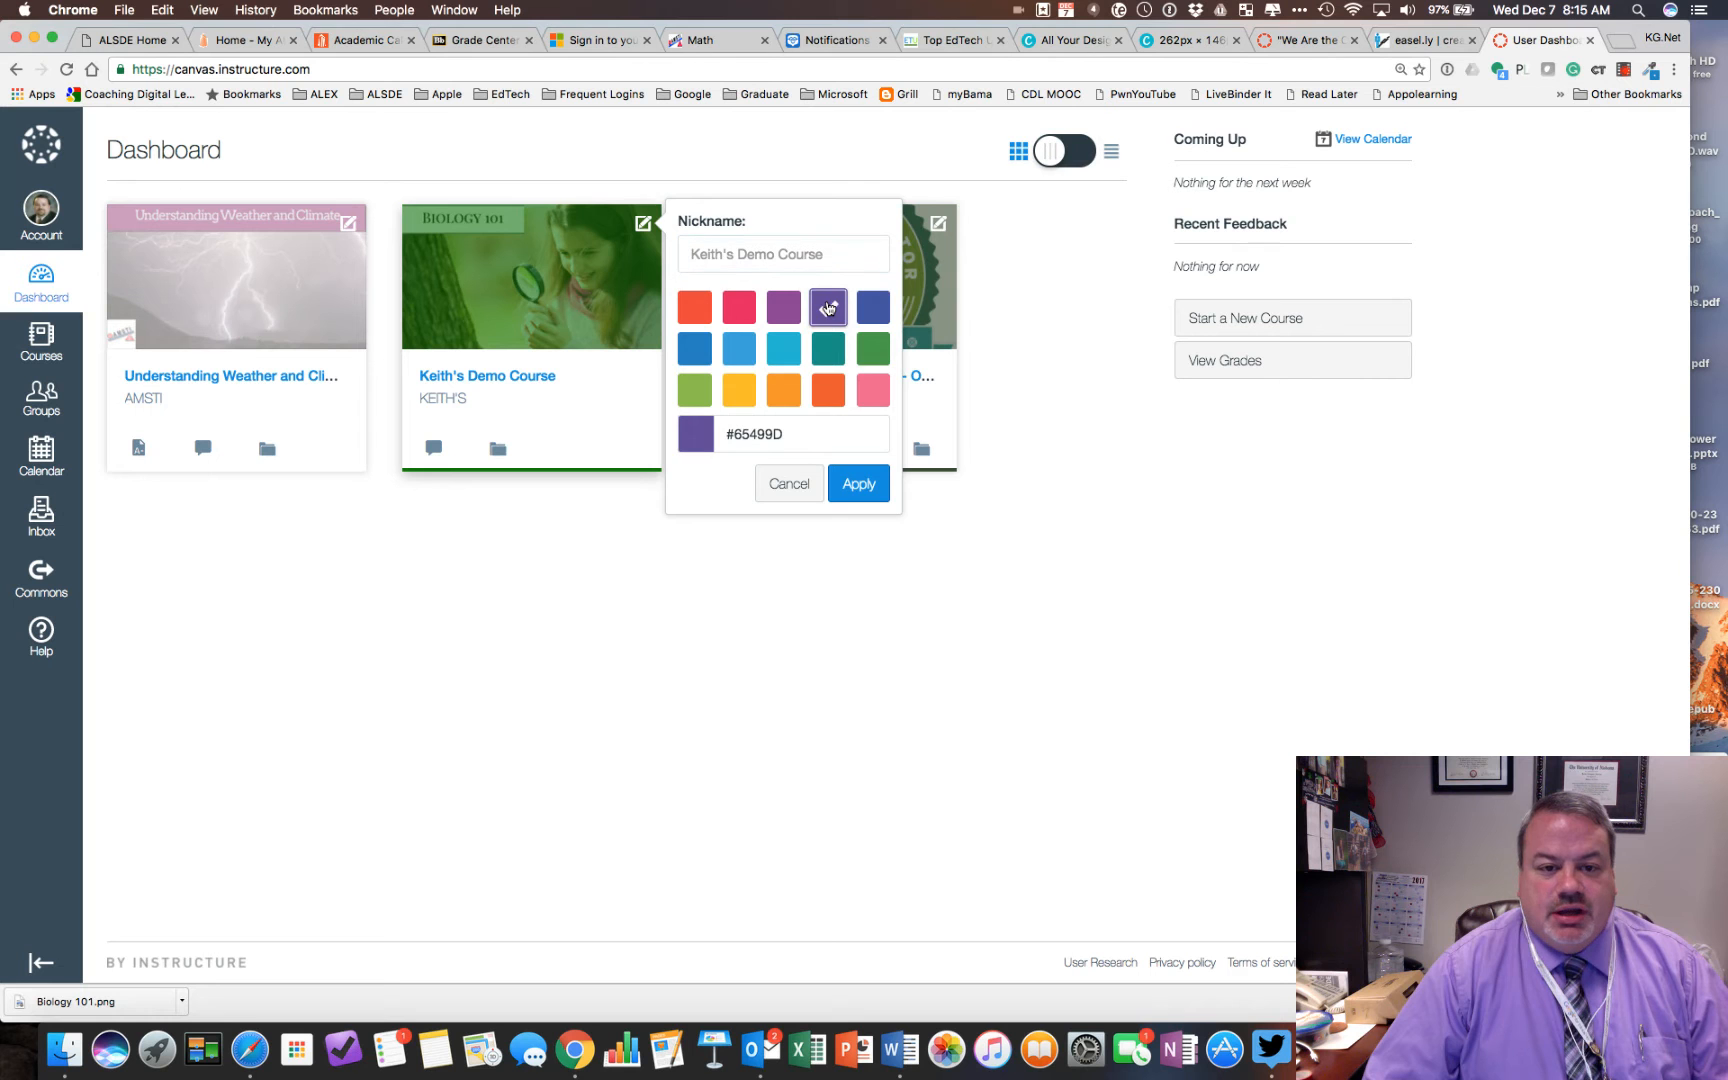
pyautogui.click(858, 484)
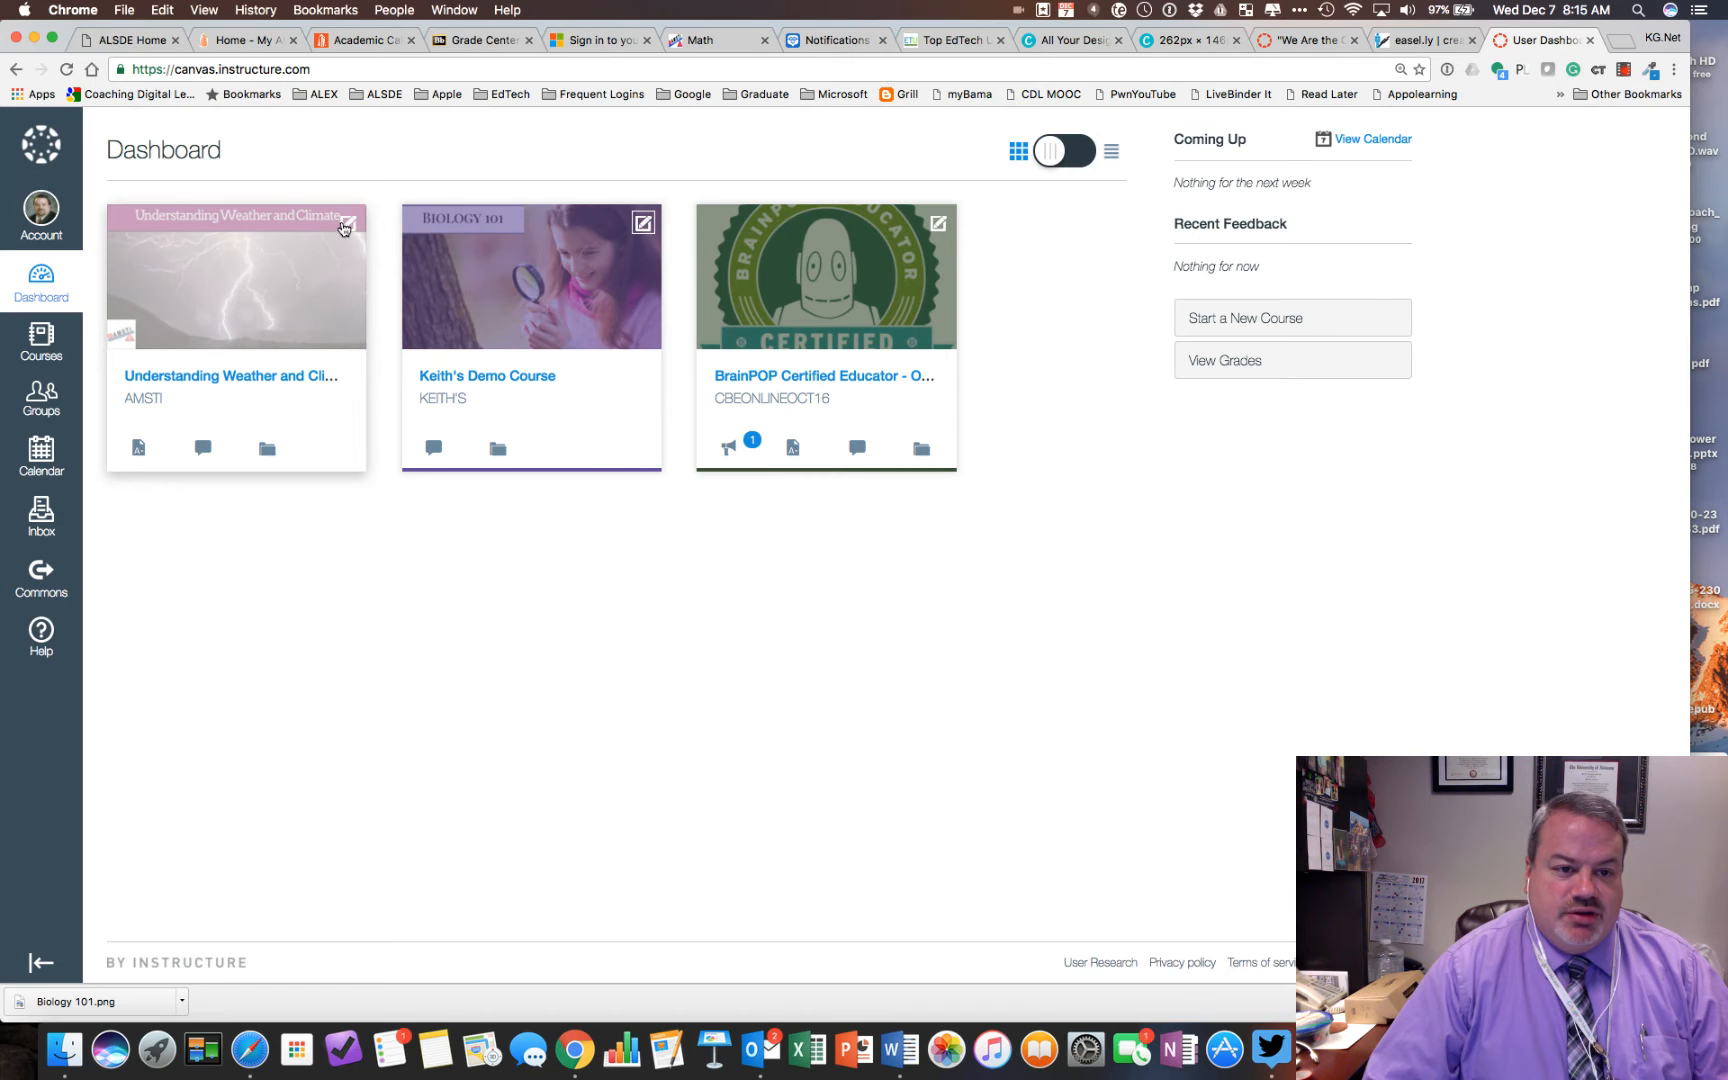
# Check the color code of the Understanding Weather and Climate course card, leave it as is and return to the dashboard.
pyautogui.click(349, 226)
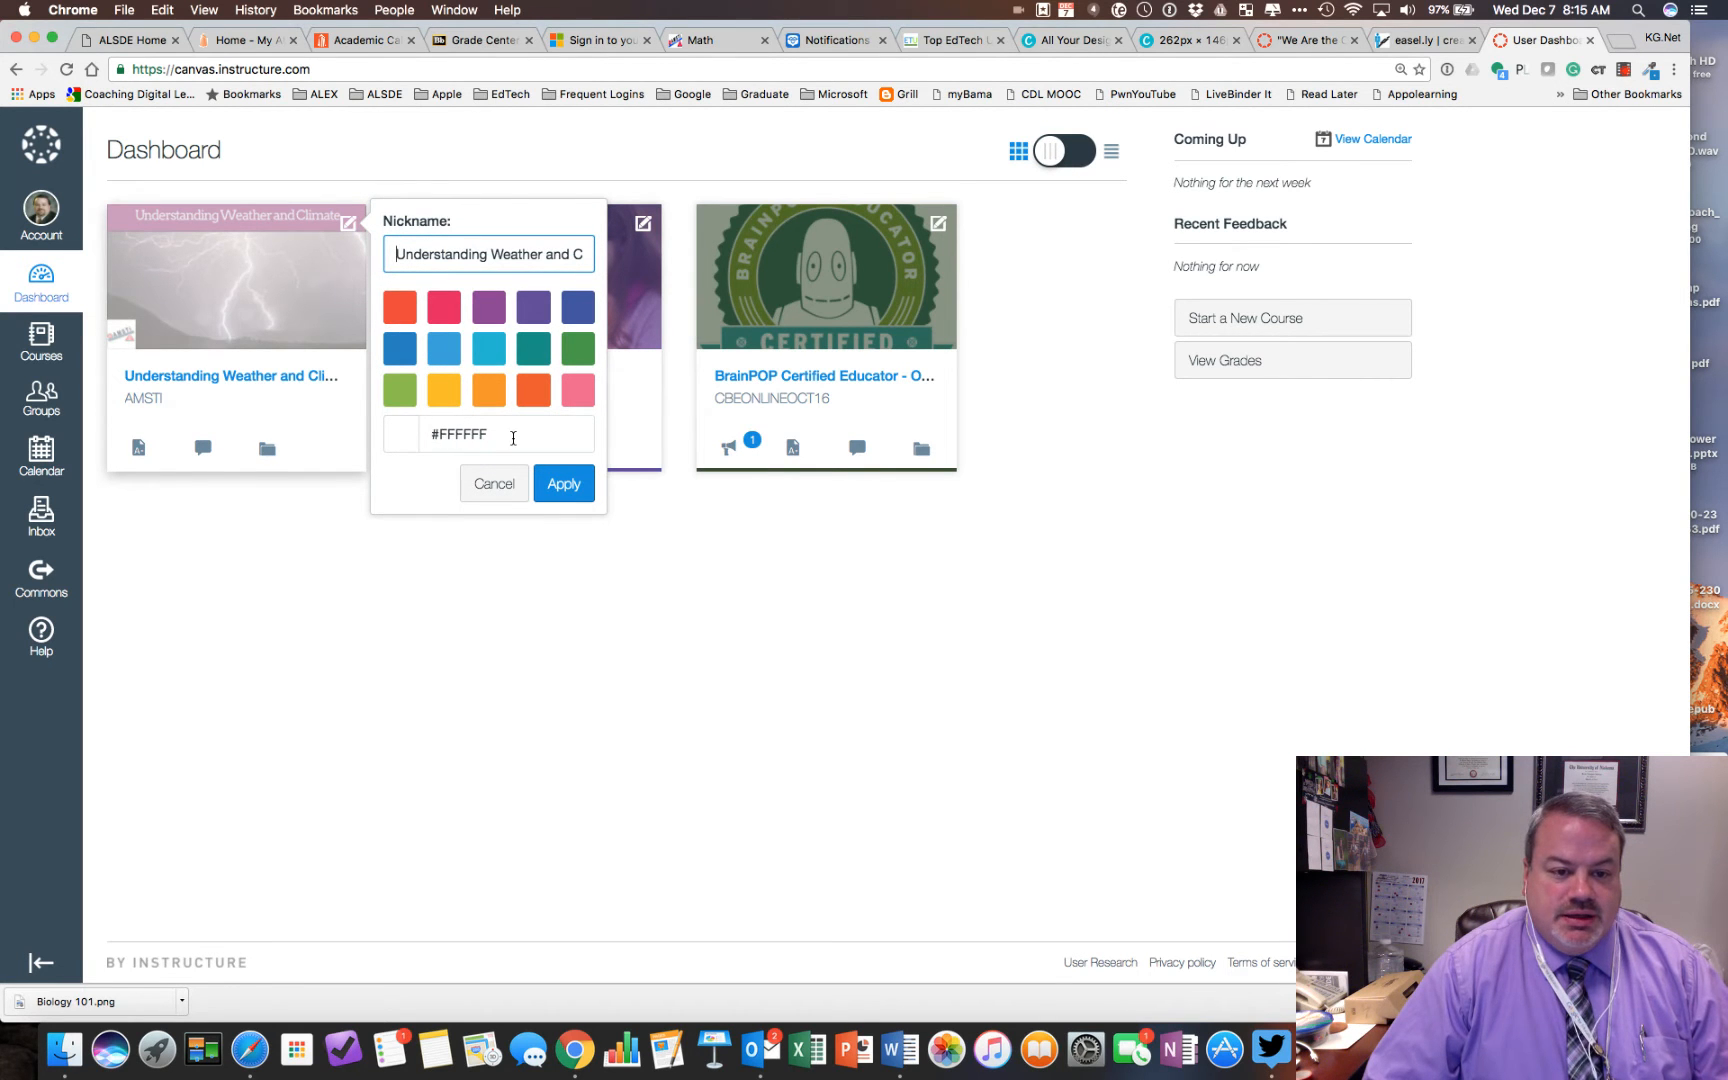
pyautogui.click(497, 494)
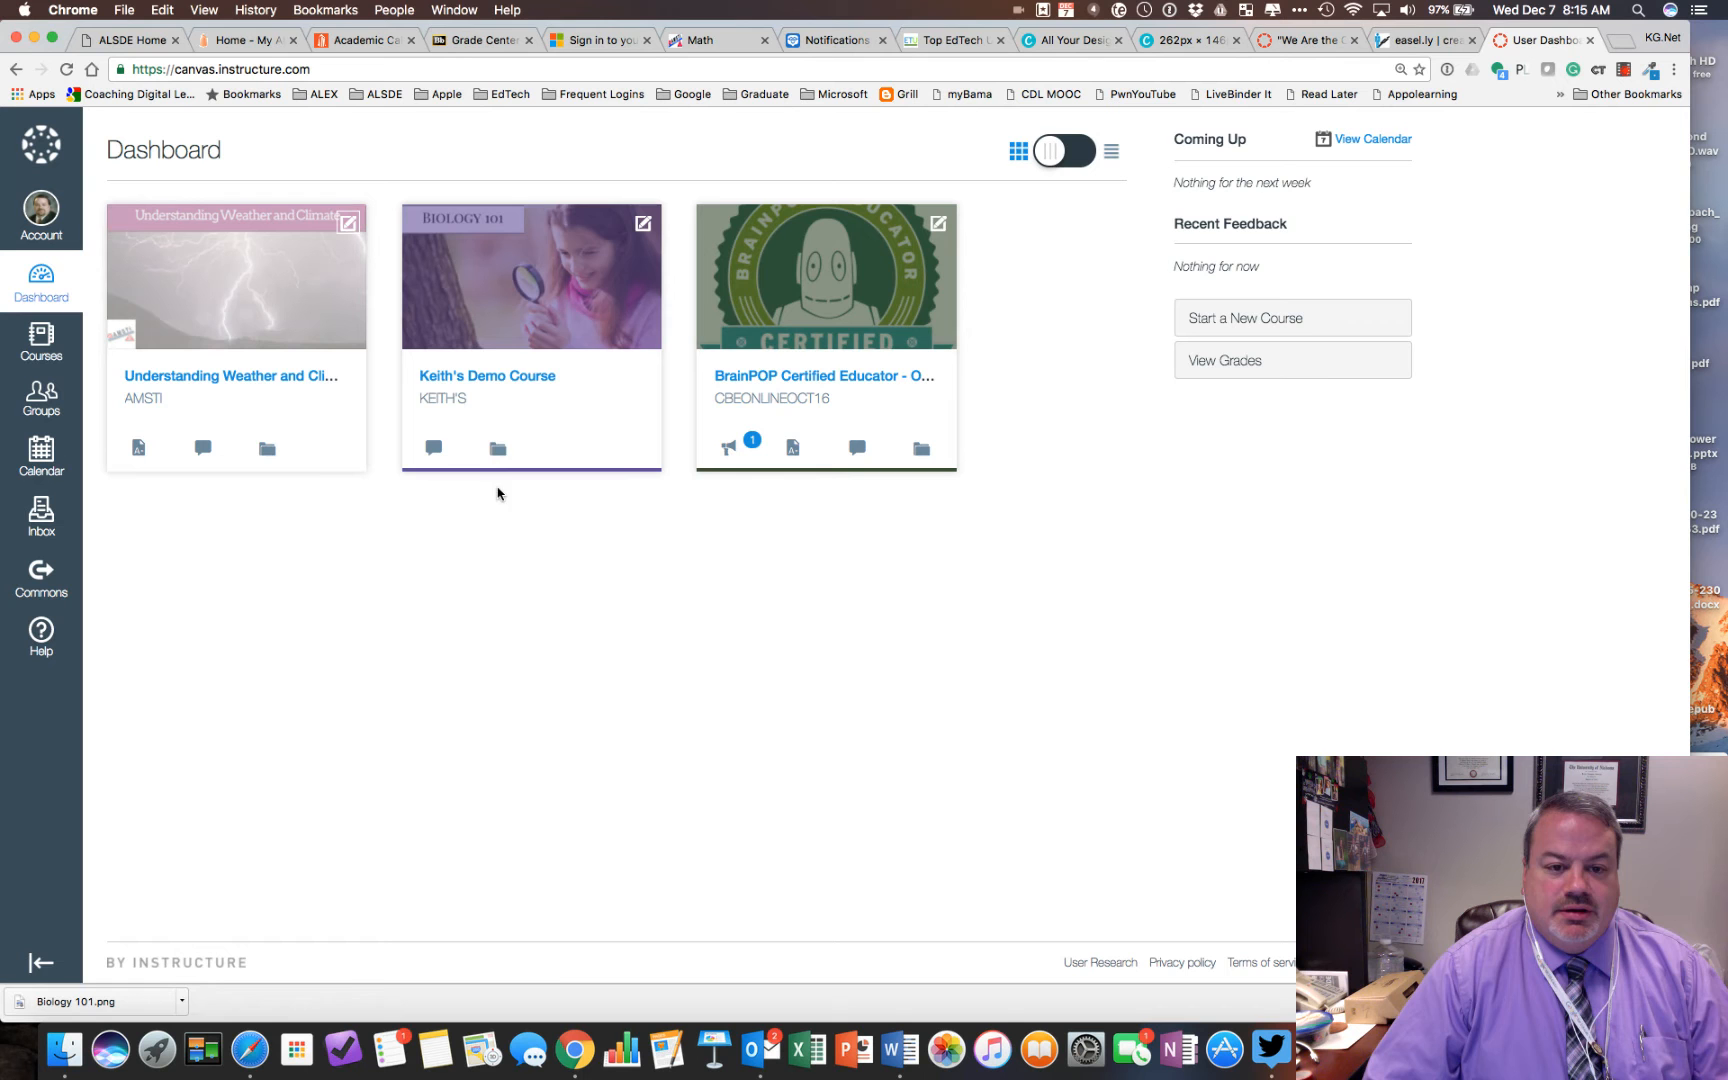
pyautogui.click(598, 380)
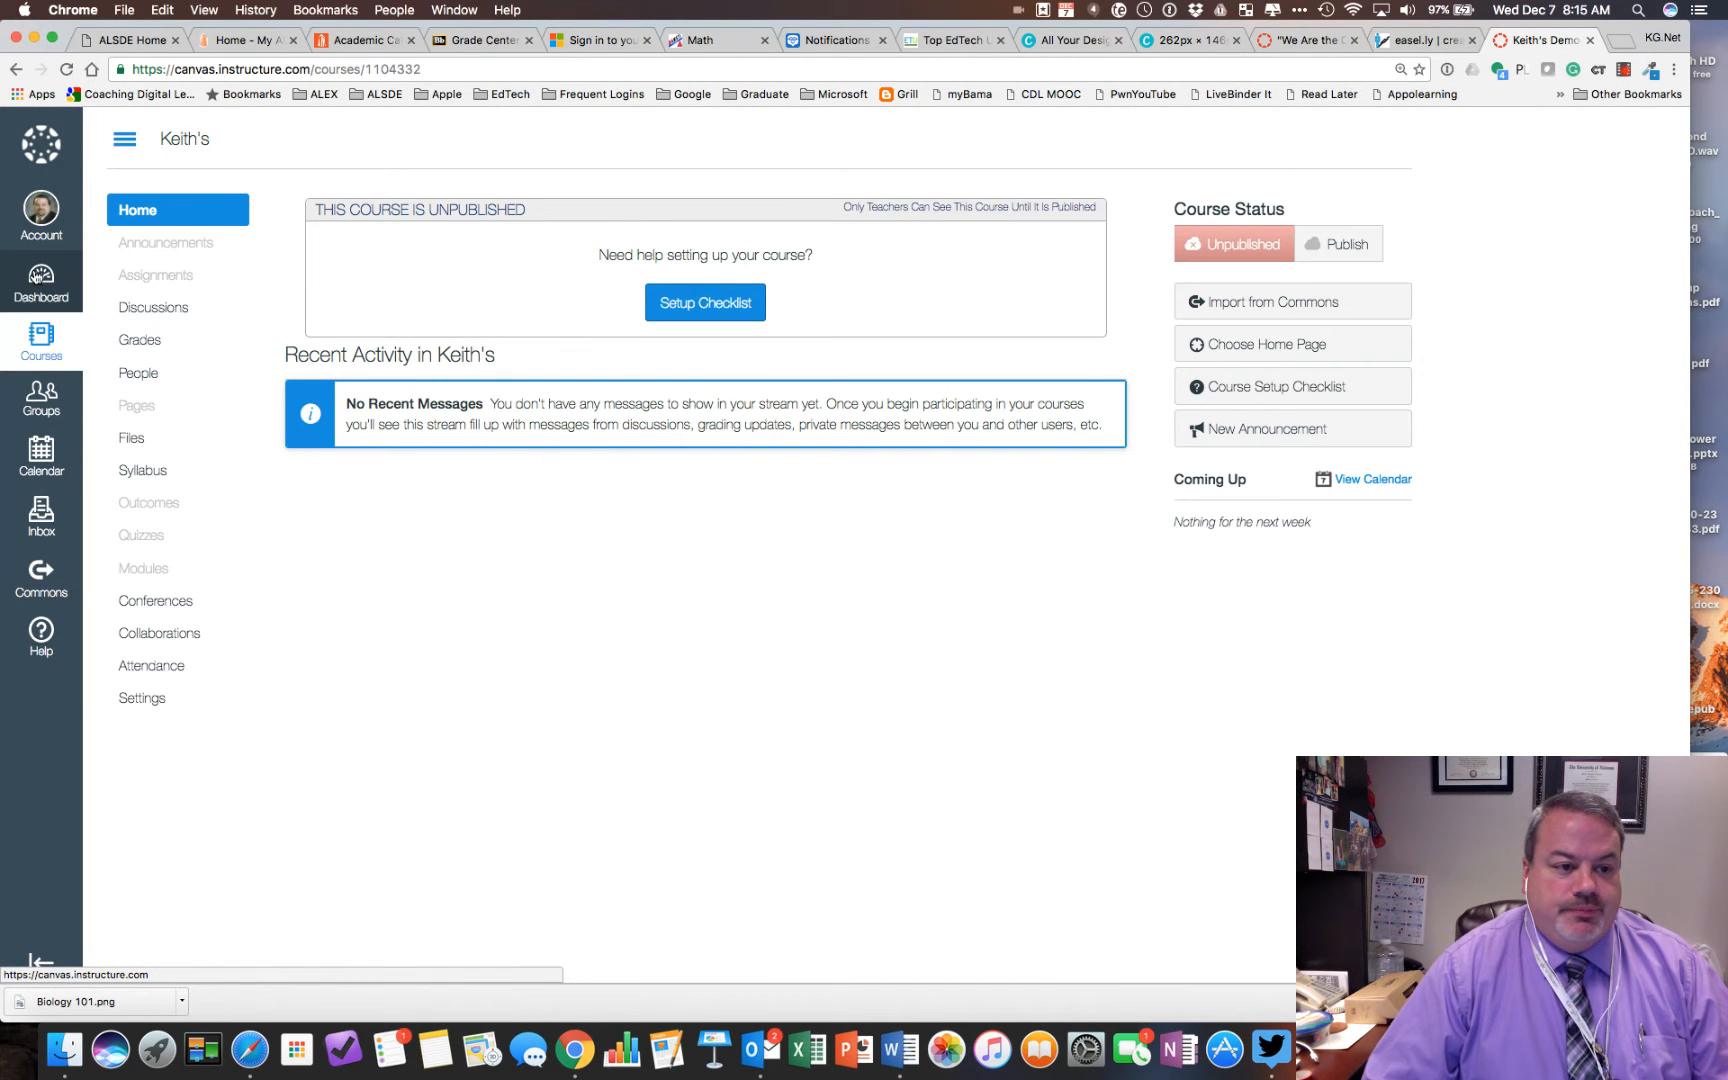
pyautogui.click(35, 278)
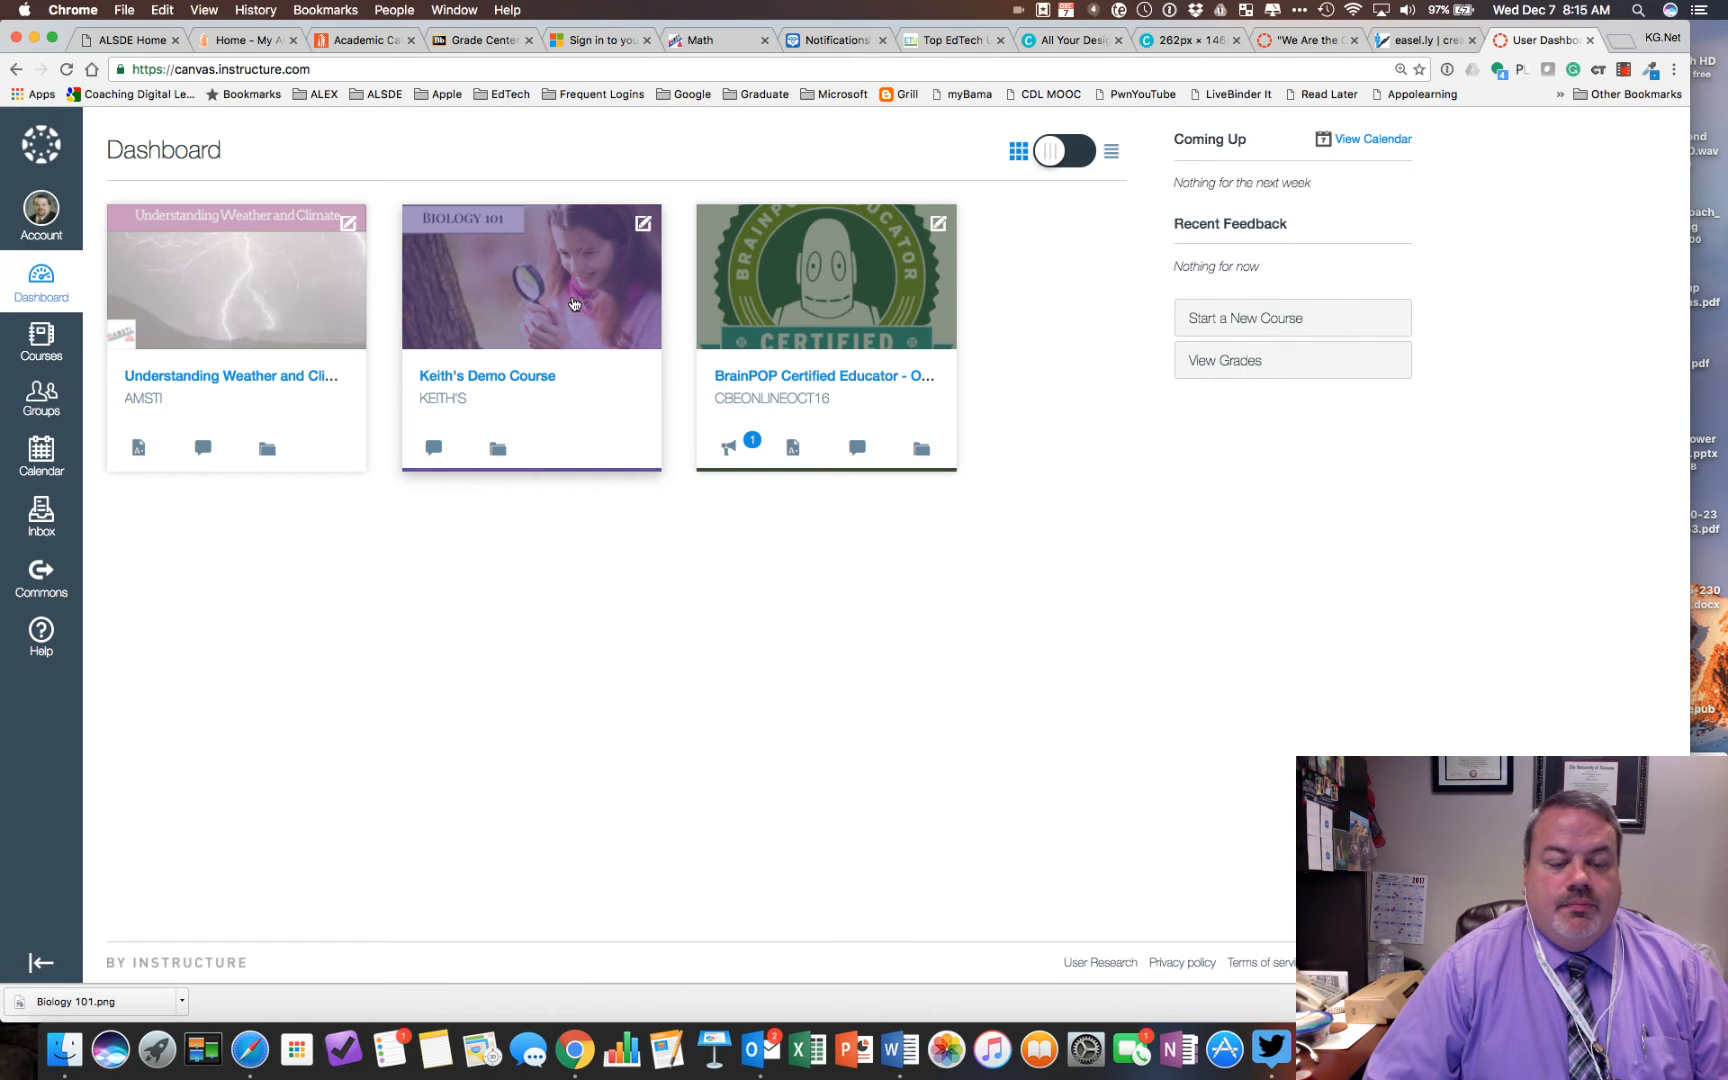
# Set the demo course card's overlay color to white with the hex code #FFFFFF.
pyautogui.click(644, 229)
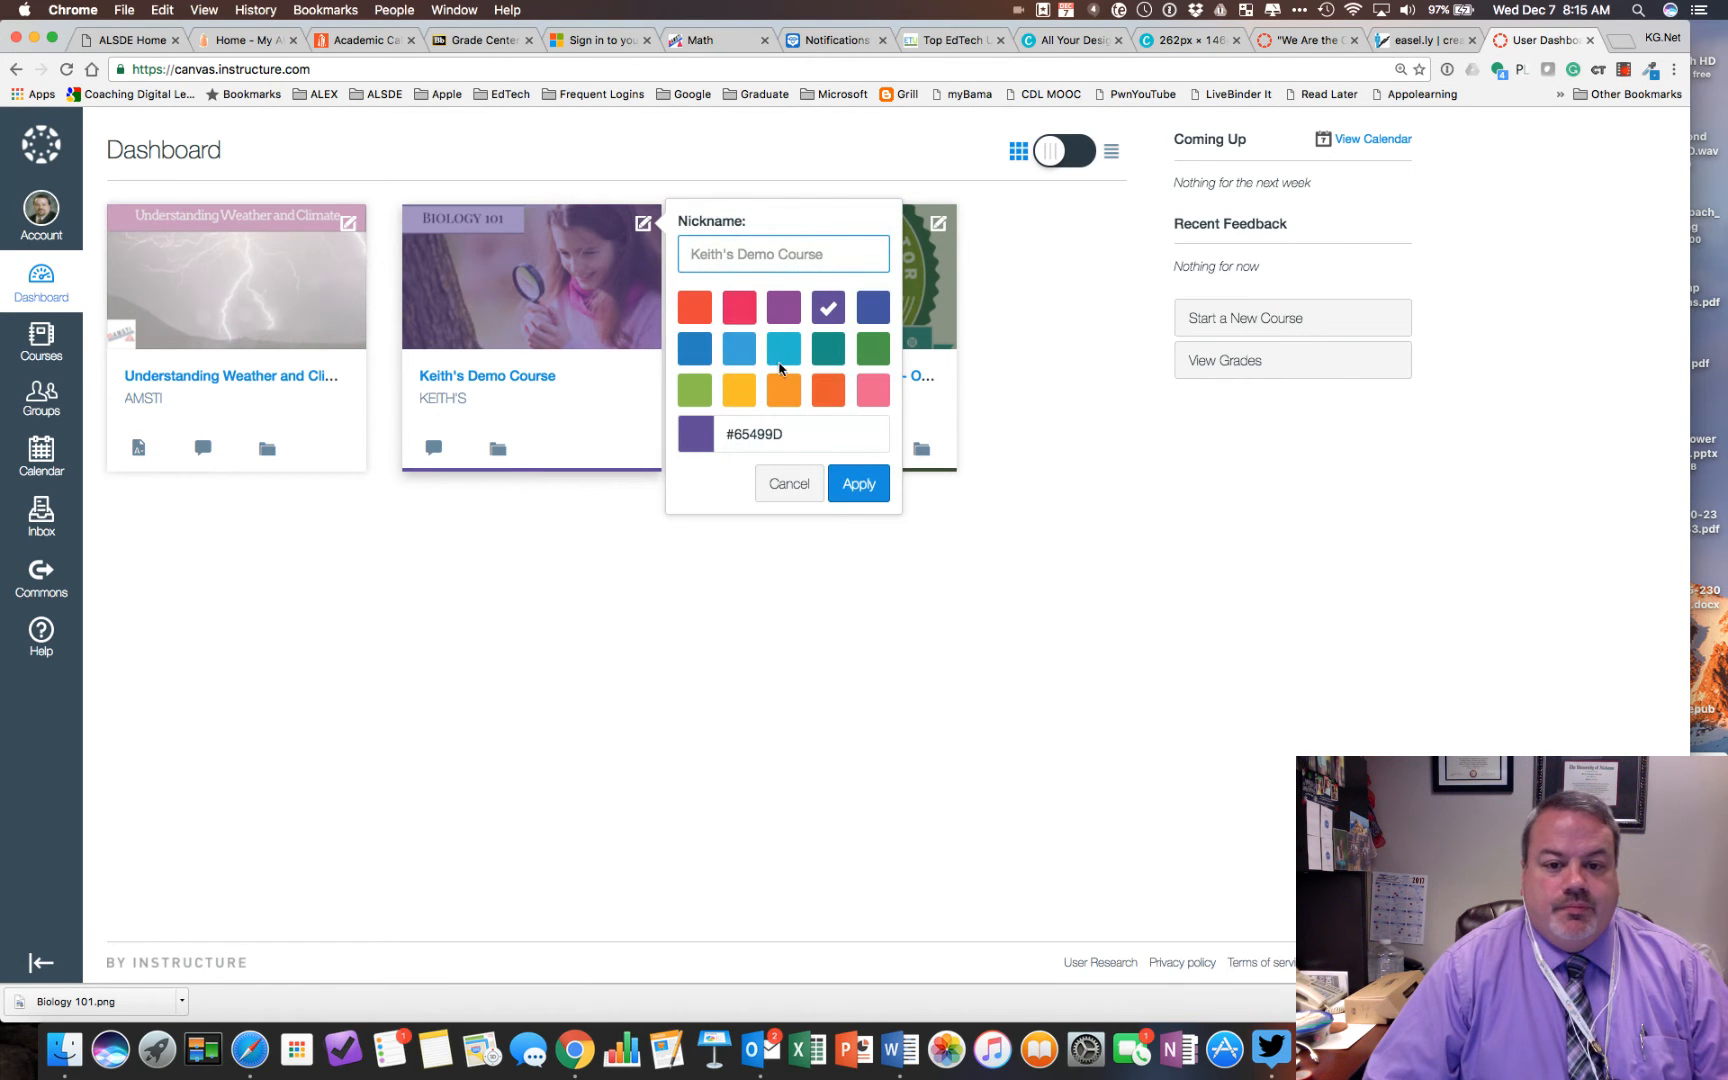
pyautogui.click(781, 433)
pyautogui.moveTo(781, 433); pyautogui.dragTo(741, 434)
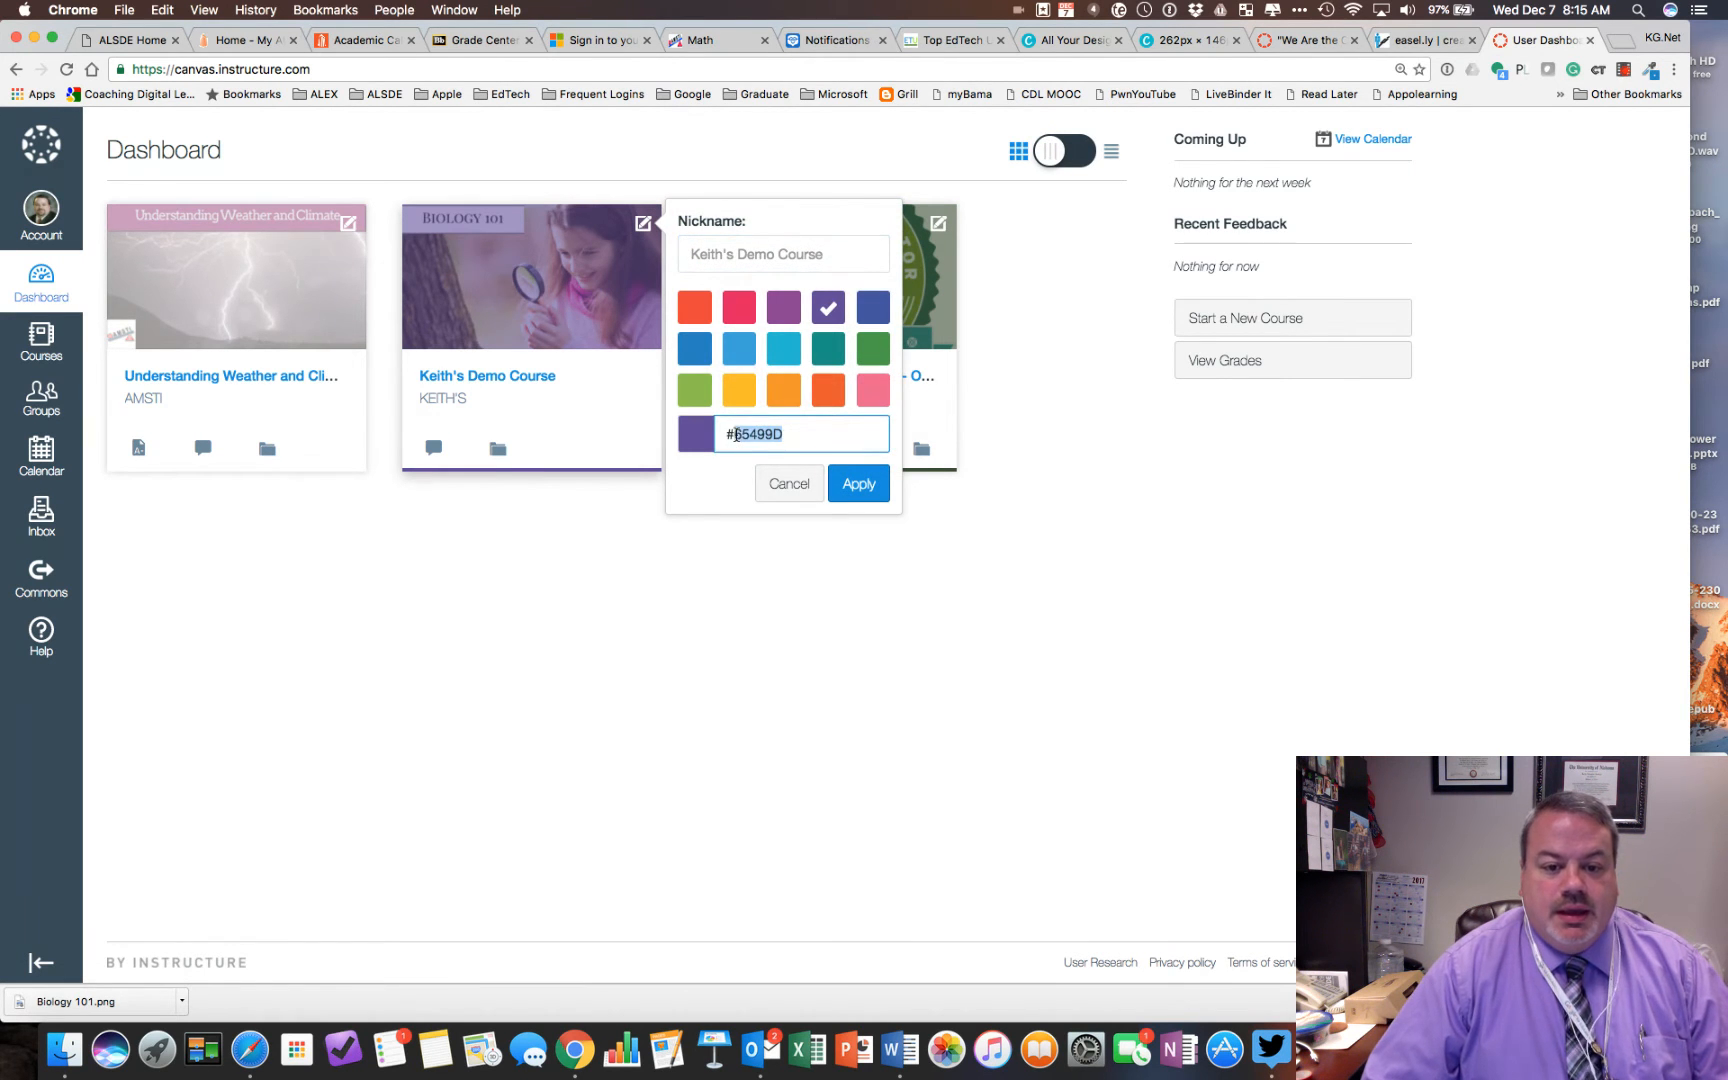
pyautogui.write('FFF')
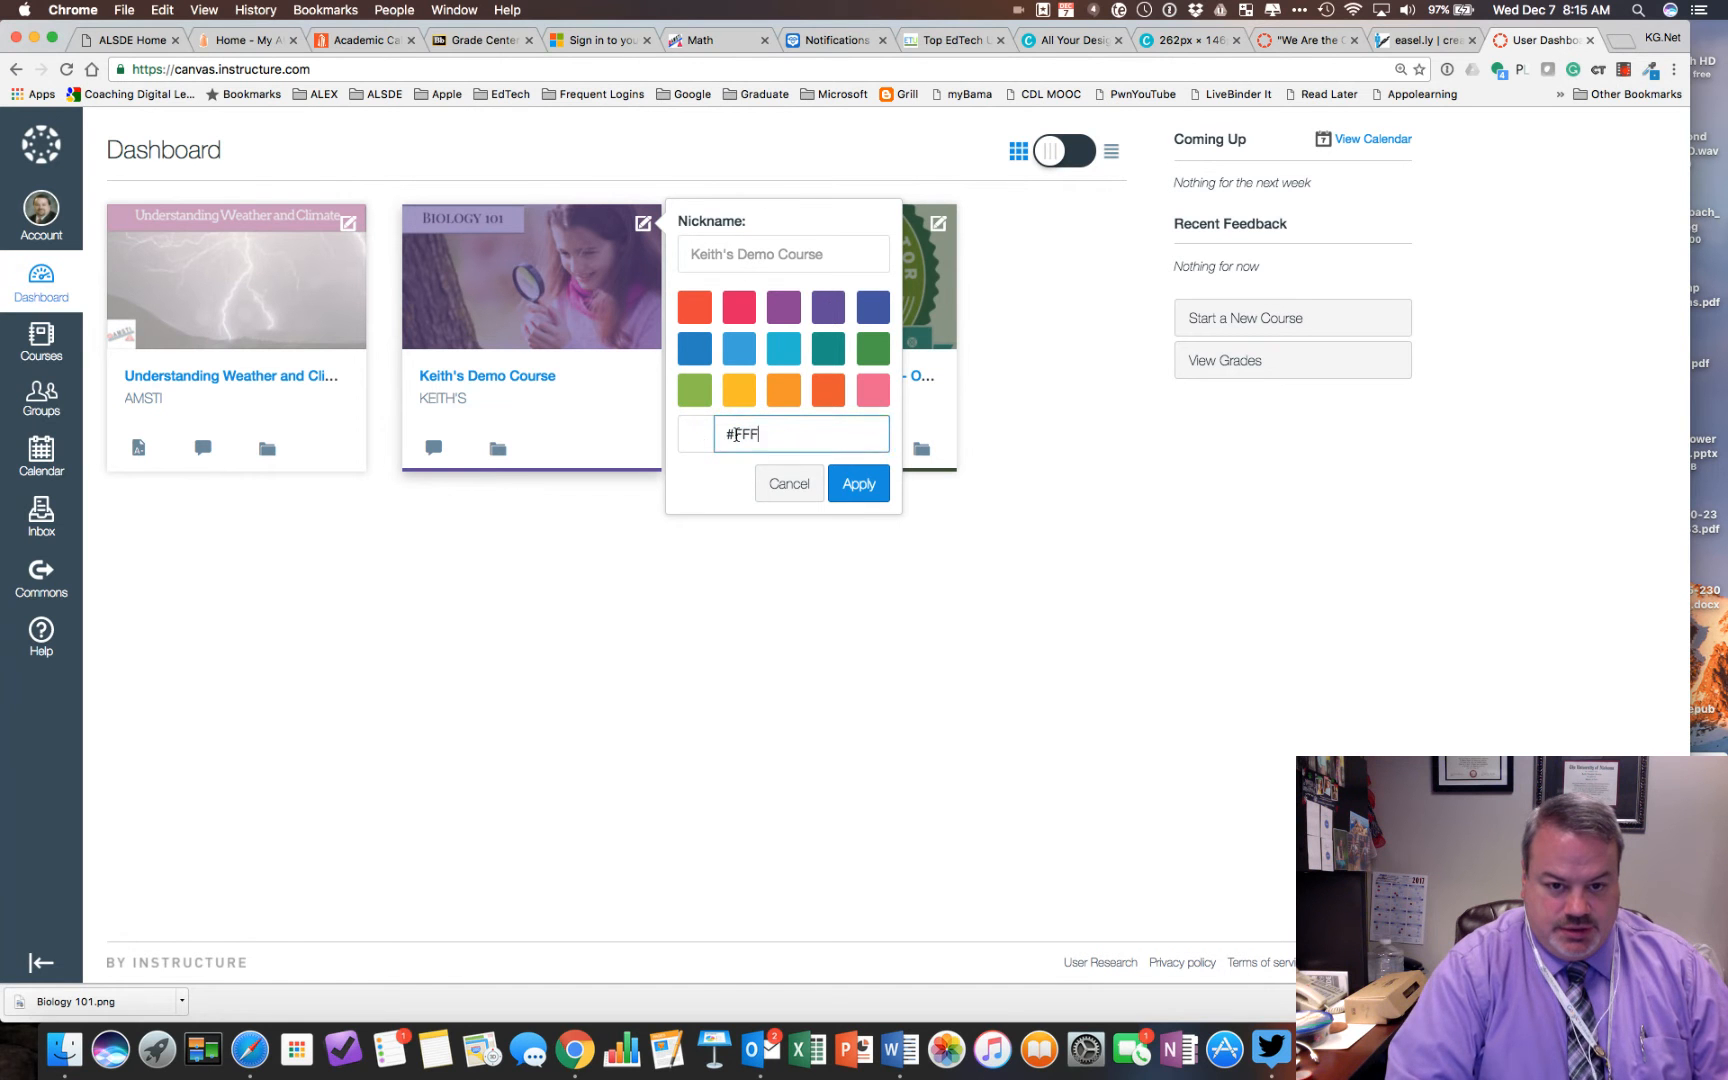
pyautogui.write('FFF')
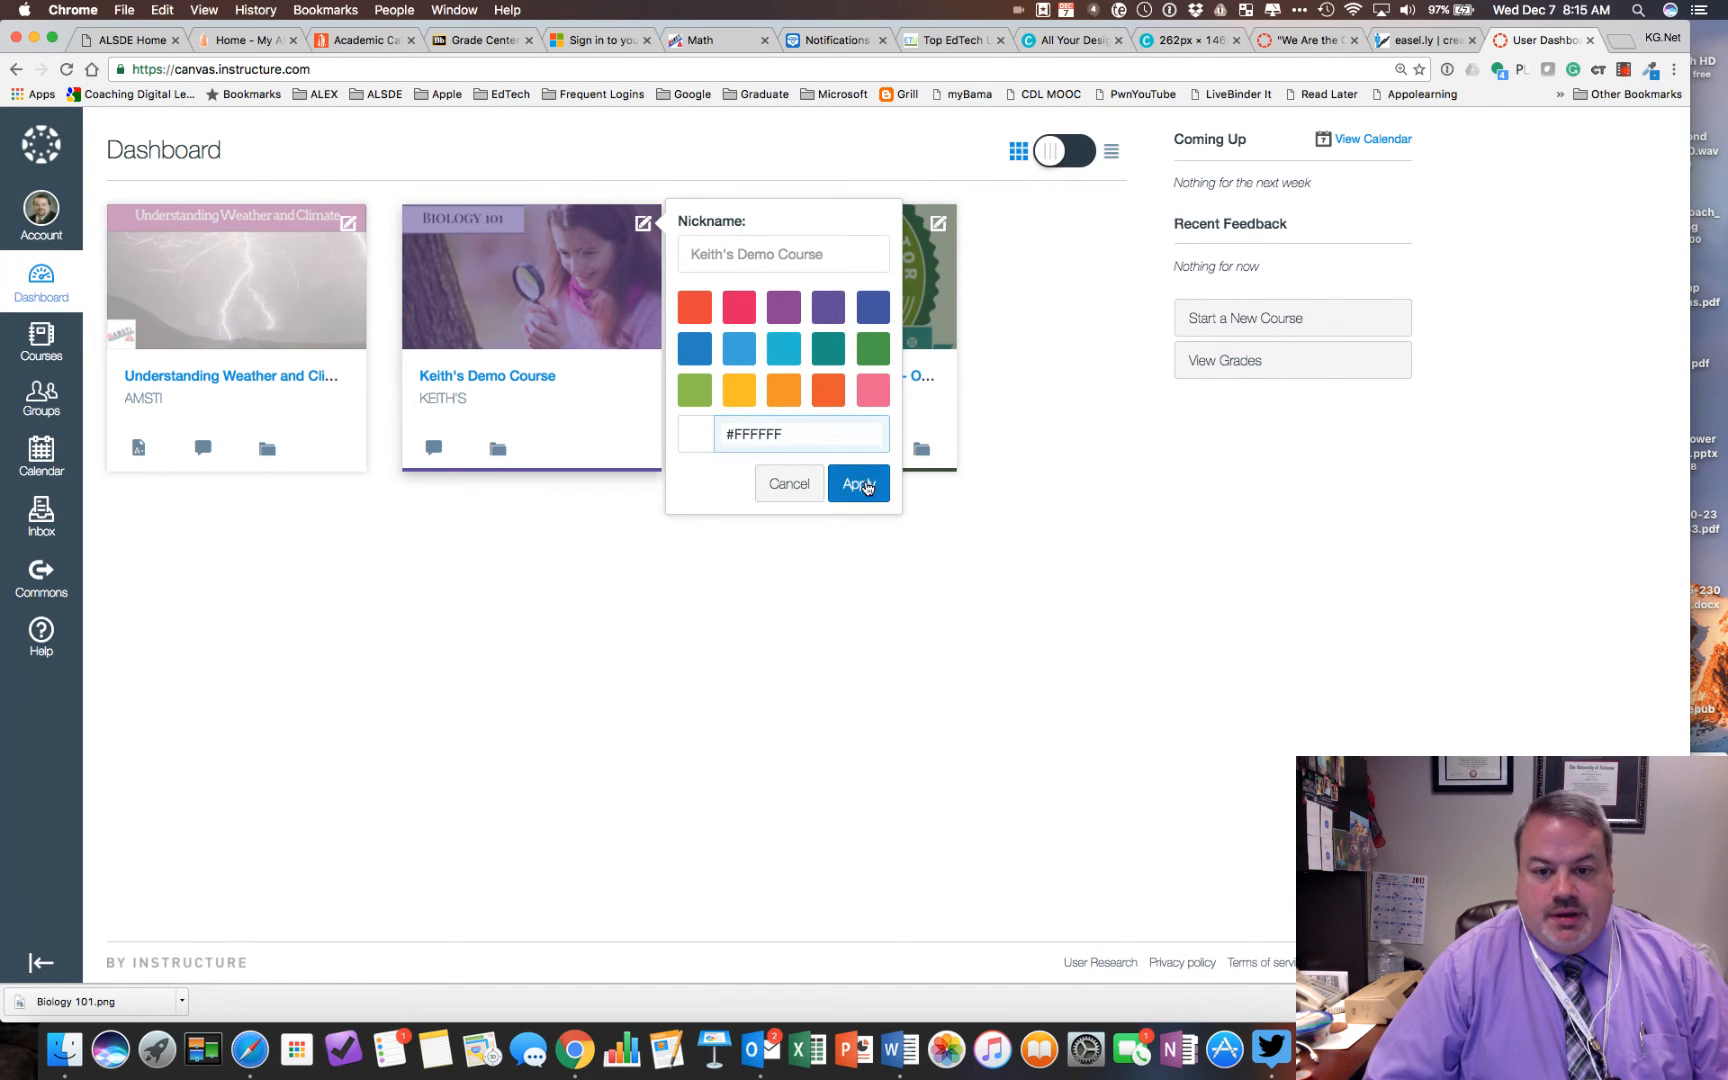
pyautogui.click(852, 486)
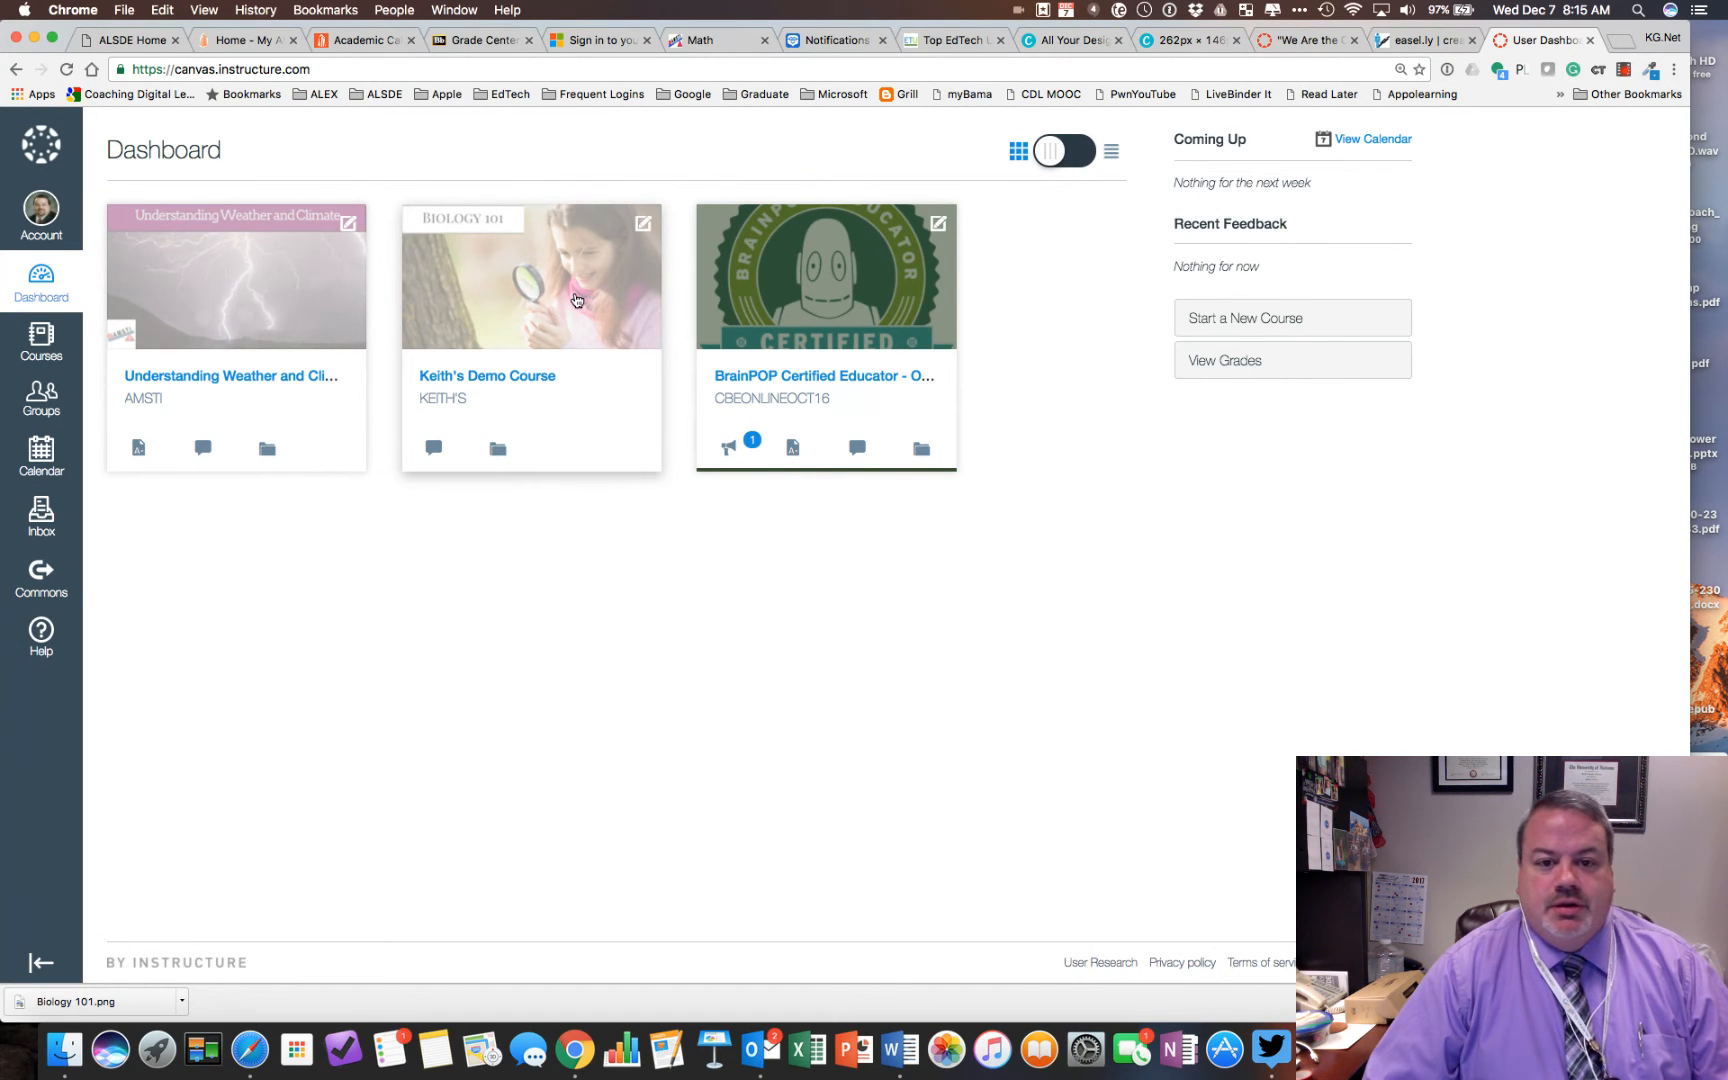
# Open the demo course's settings and look at the options for changing or removing the course image.
pyautogui.click(537, 301)
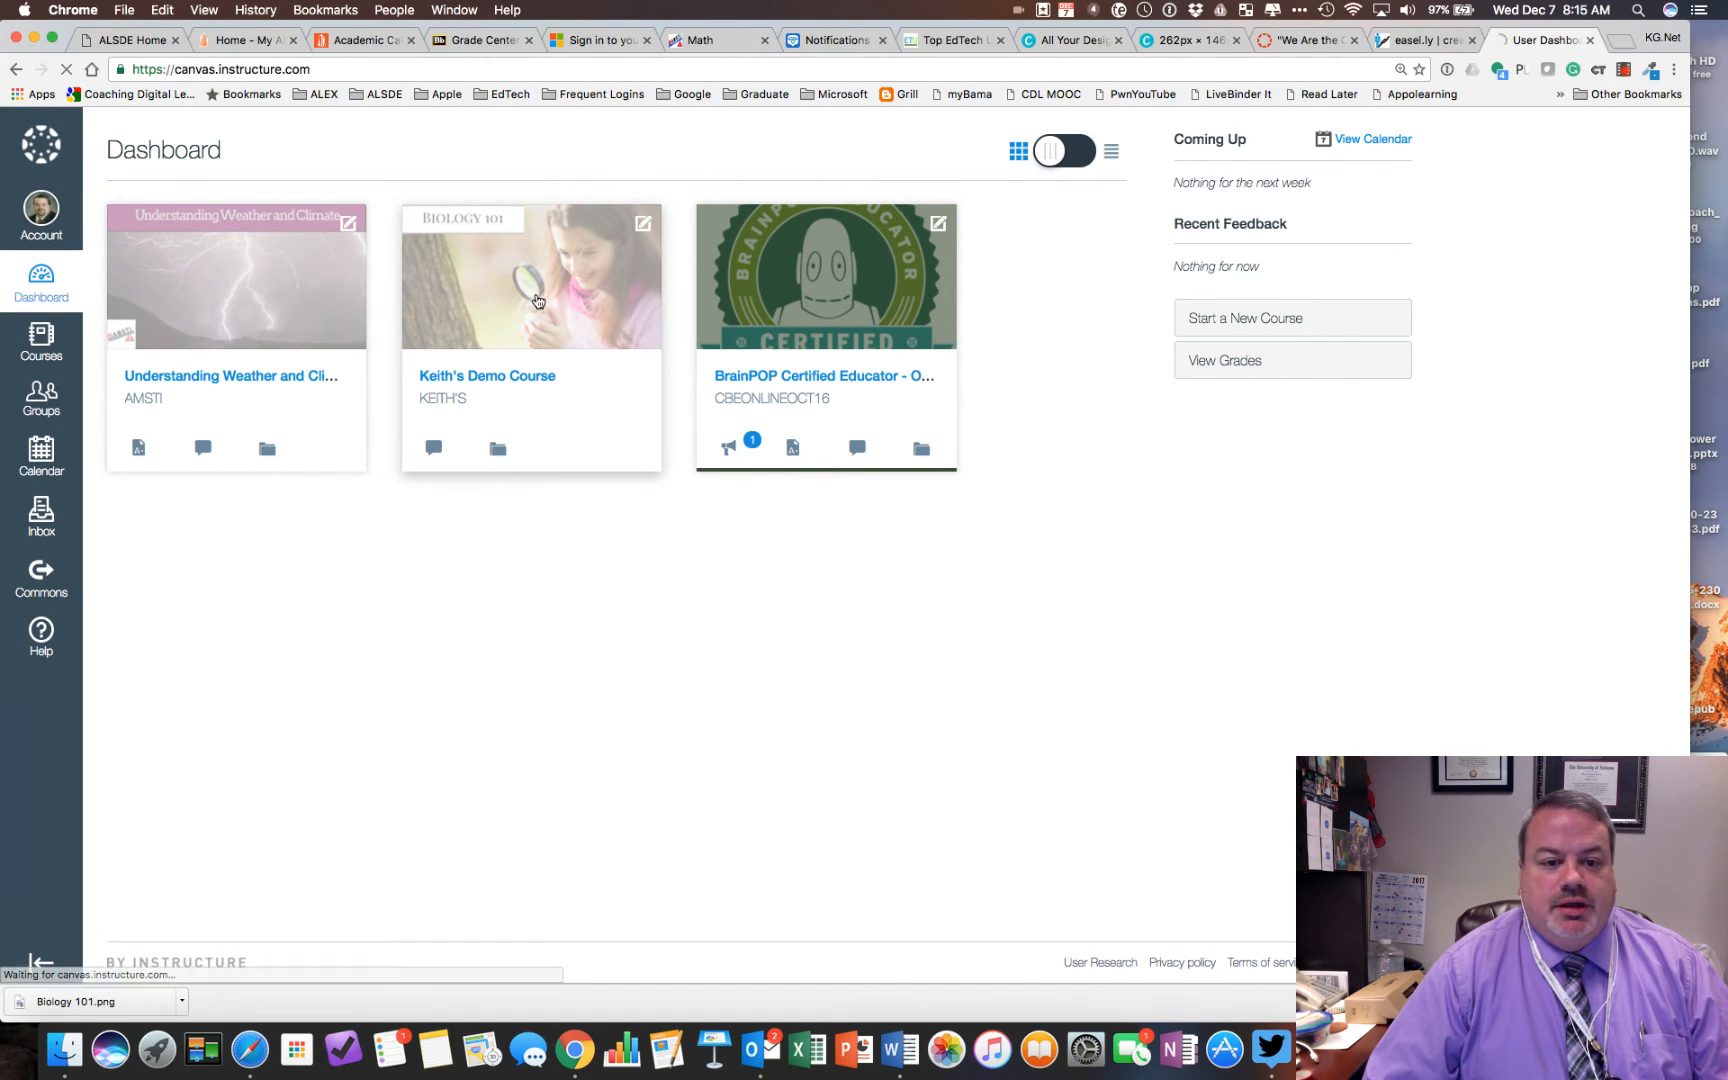
pyautogui.click(142, 700)
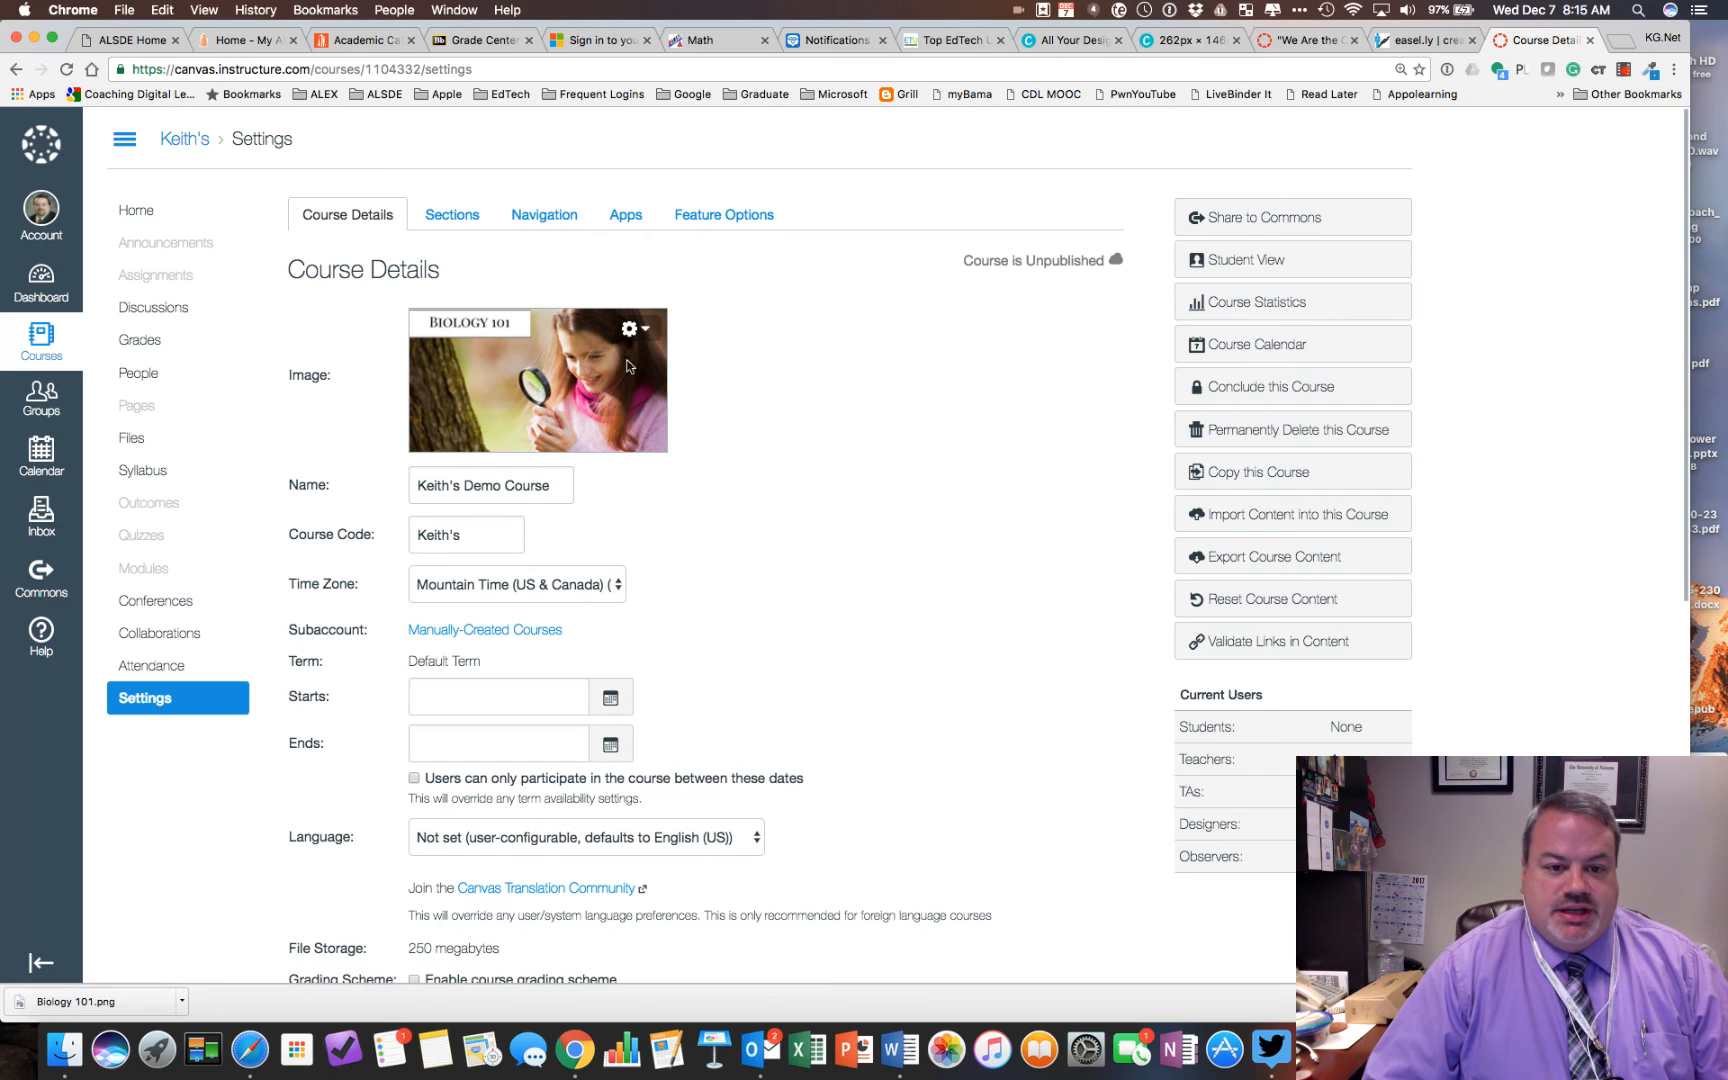
pyautogui.click(646, 332)
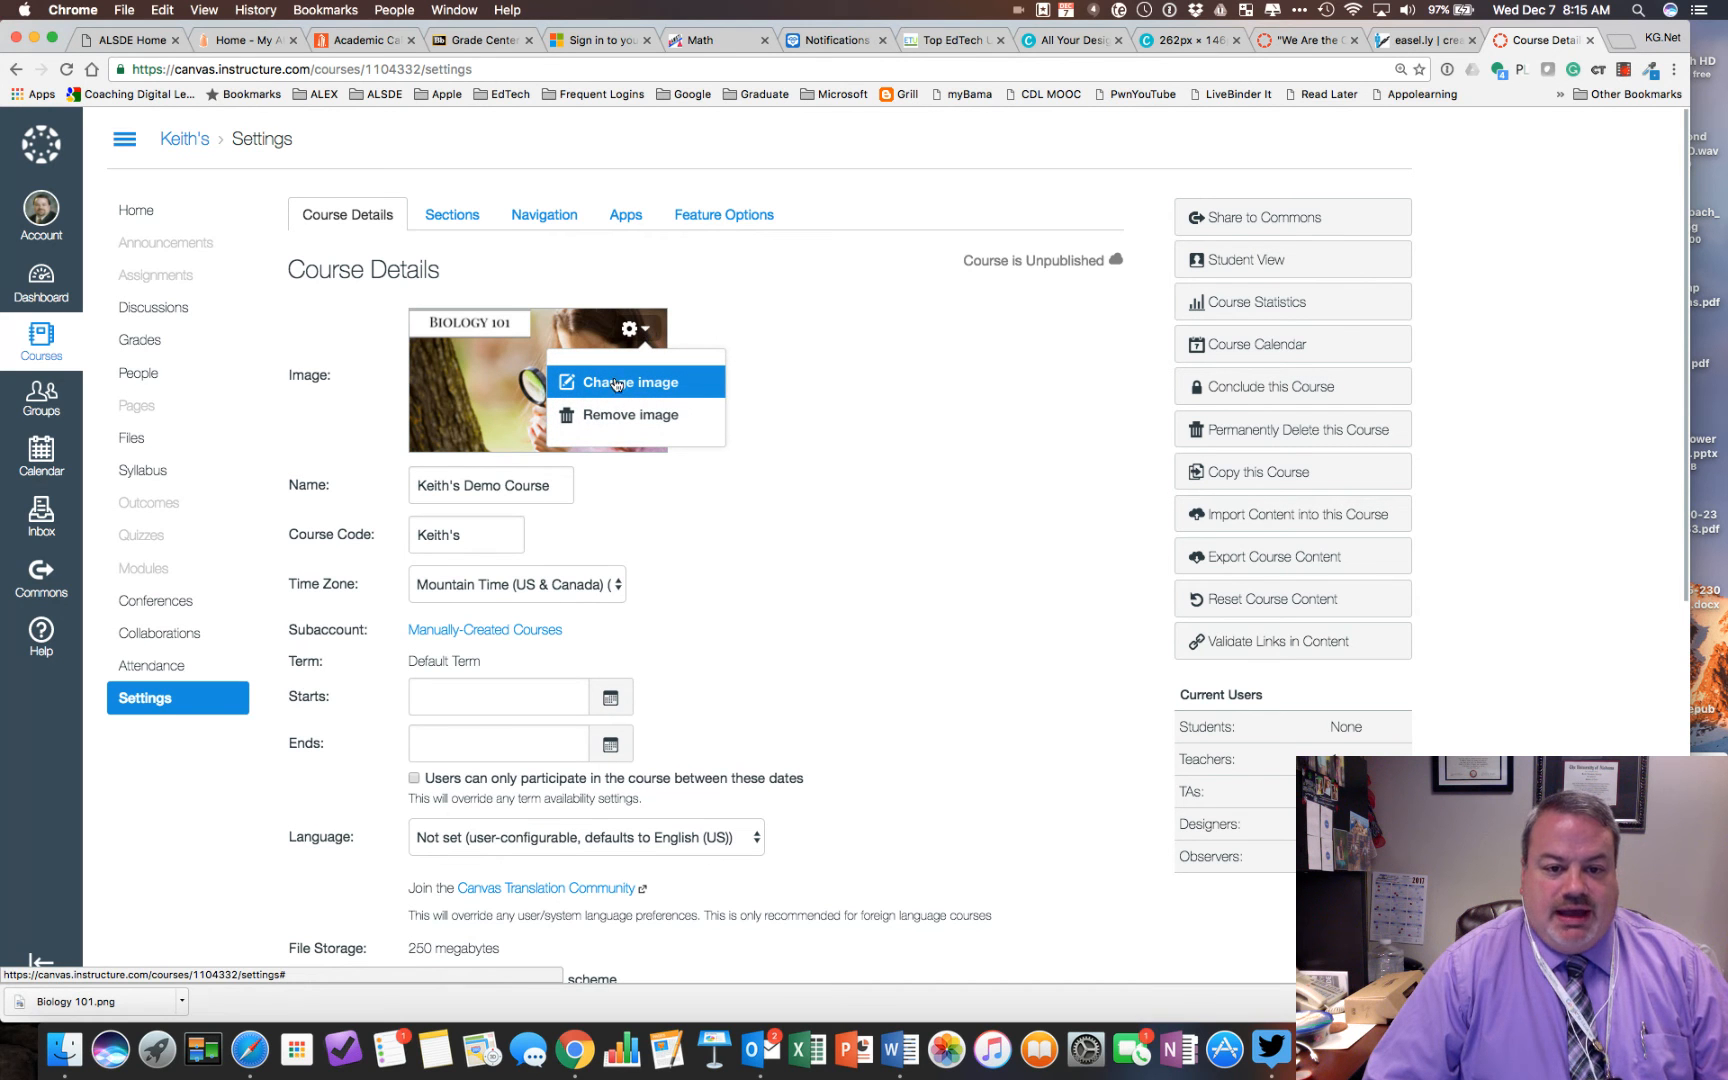
pyautogui.click(826, 357)
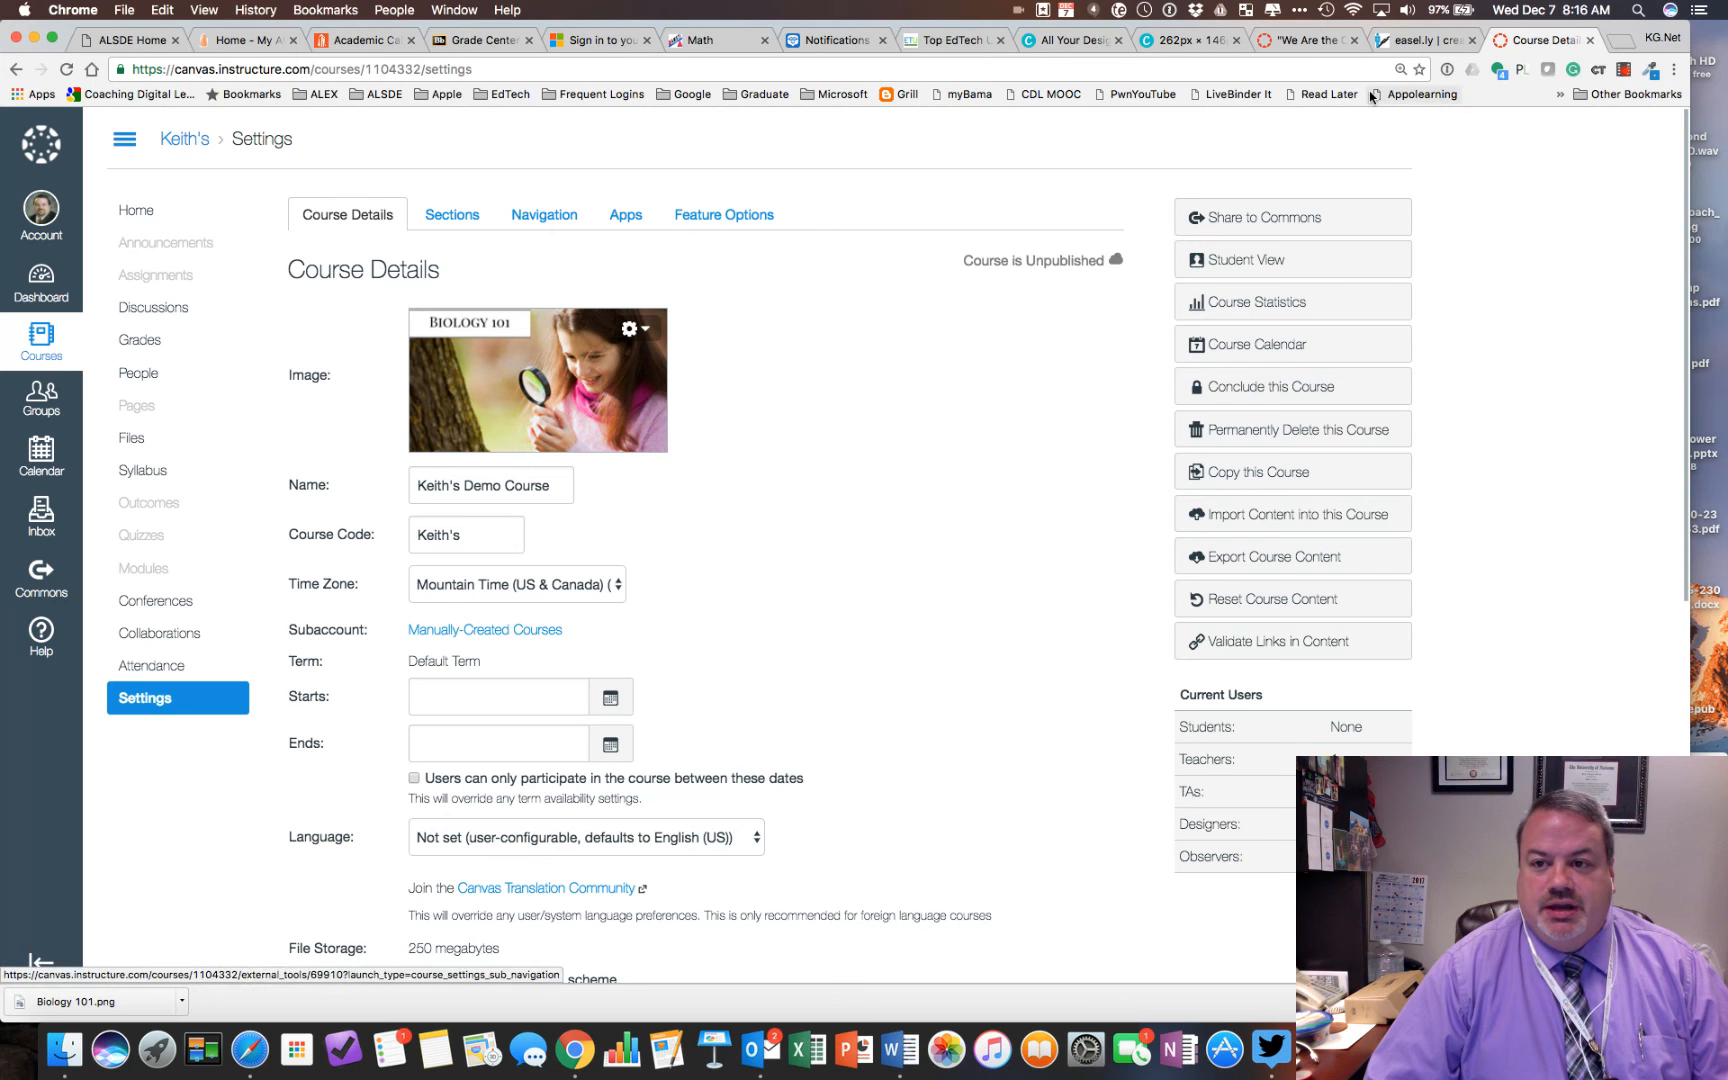
# Switch back to the Biology 101 design in Canva and close the download message.
pyautogui.click(1176, 40)
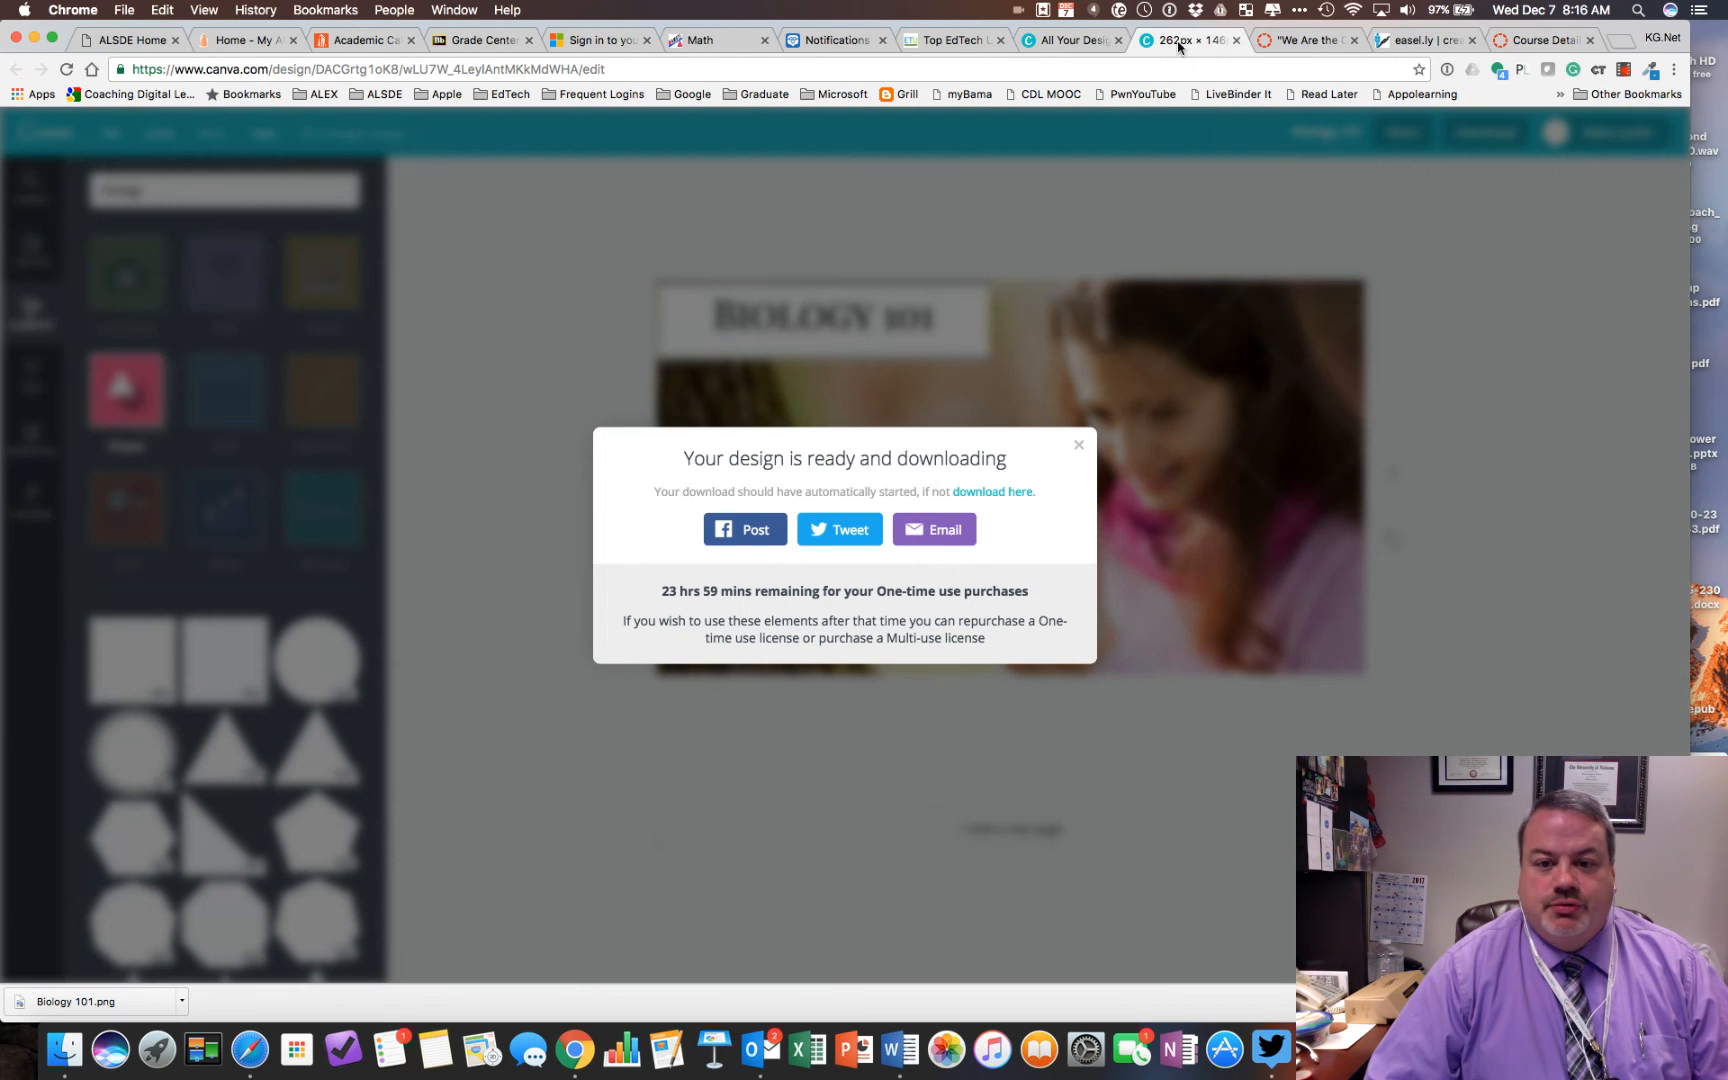
pyautogui.click(1078, 445)
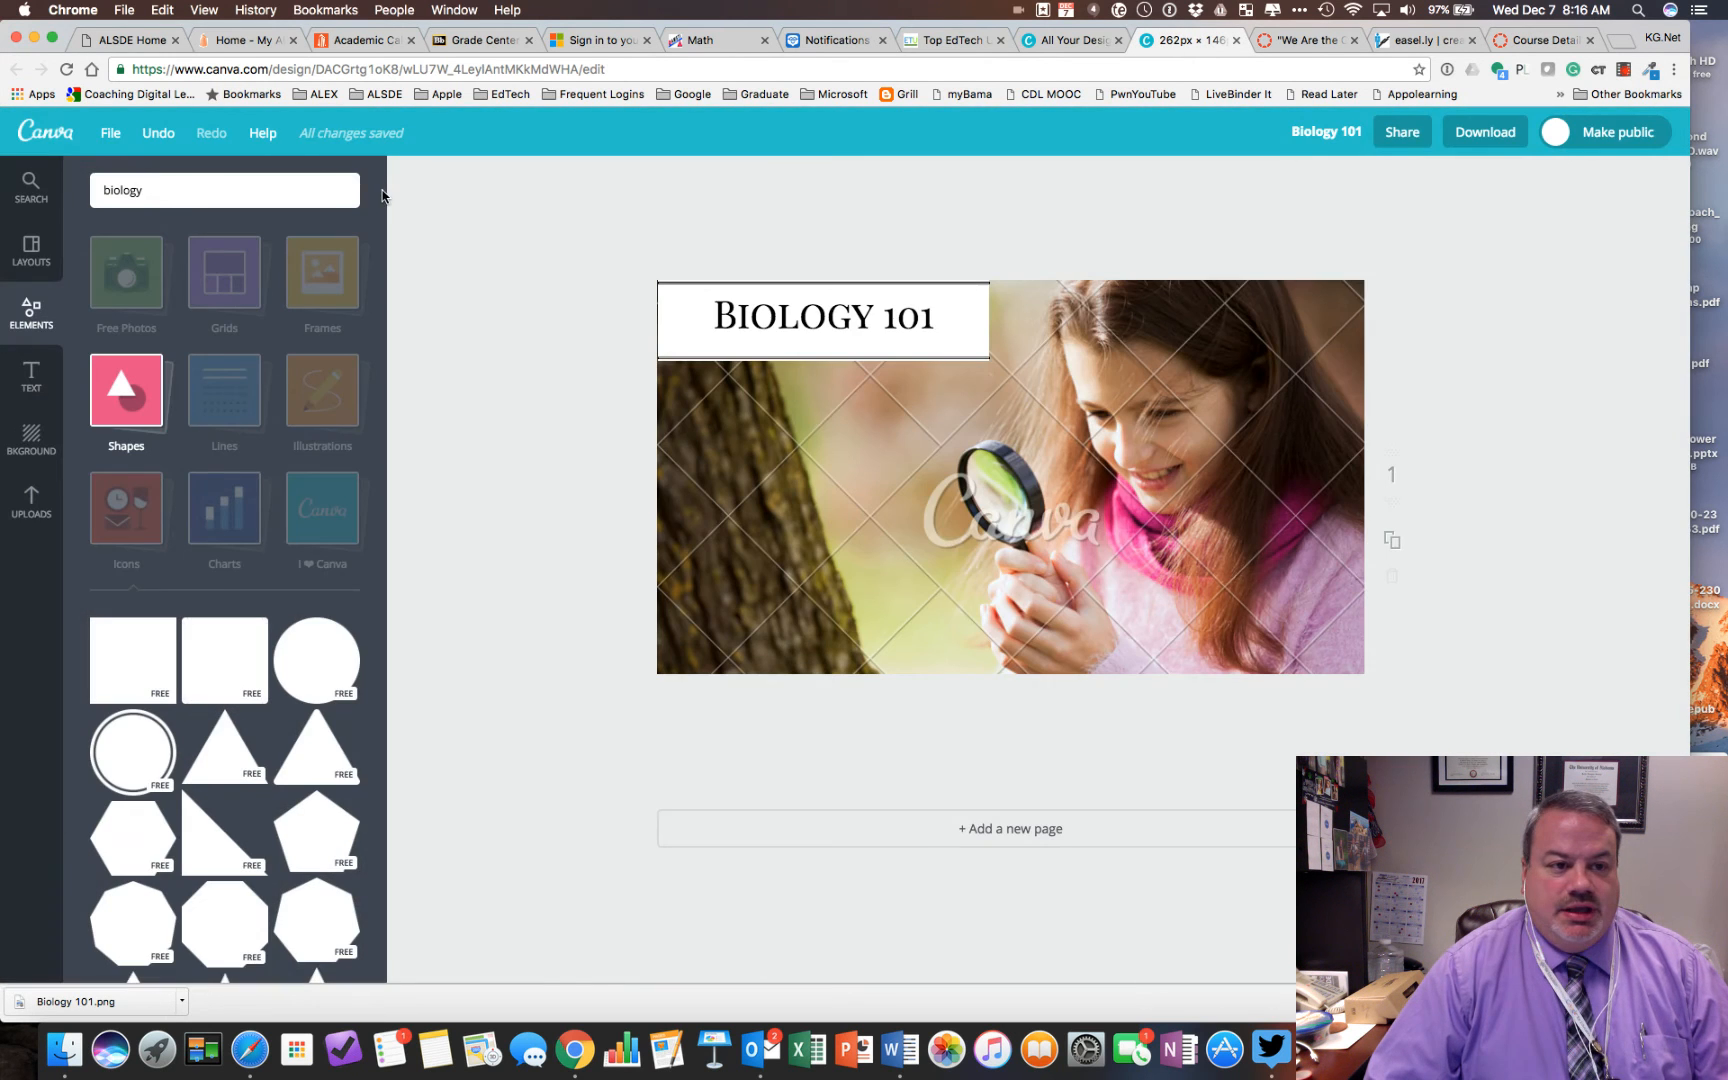